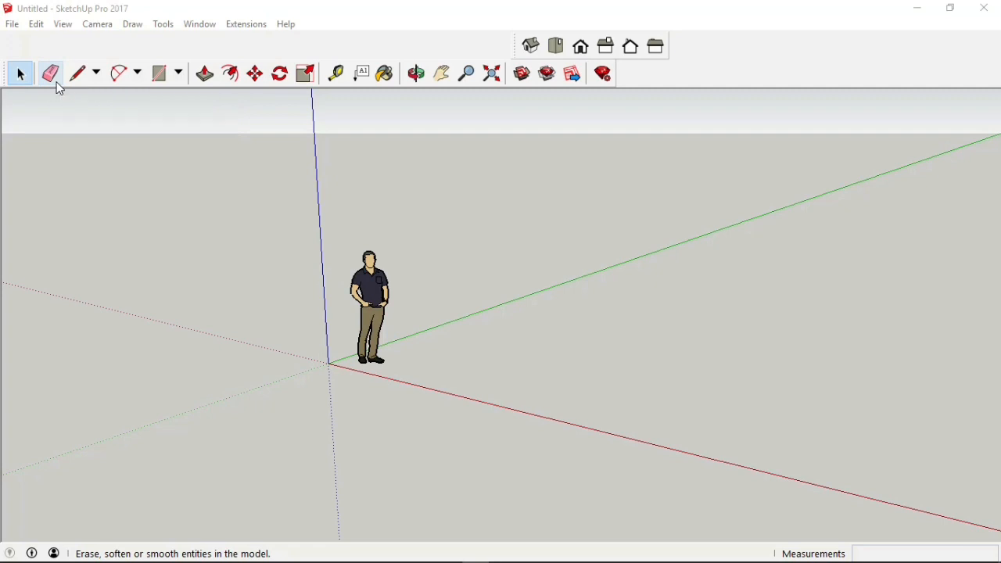
Erase the default human figure and switch to the top view
left_click(57, 82)
left_click(367, 288)
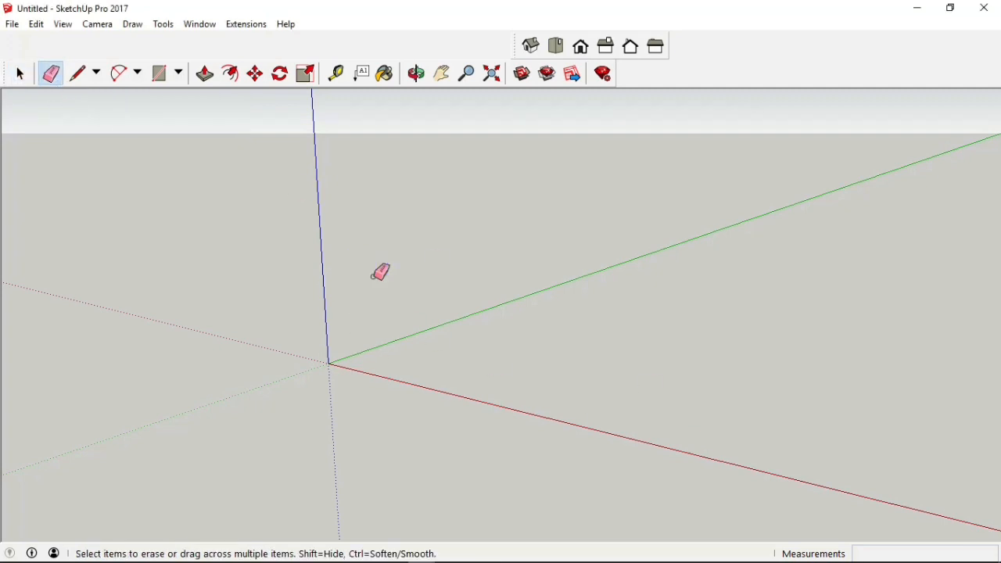
left_click(557, 47)
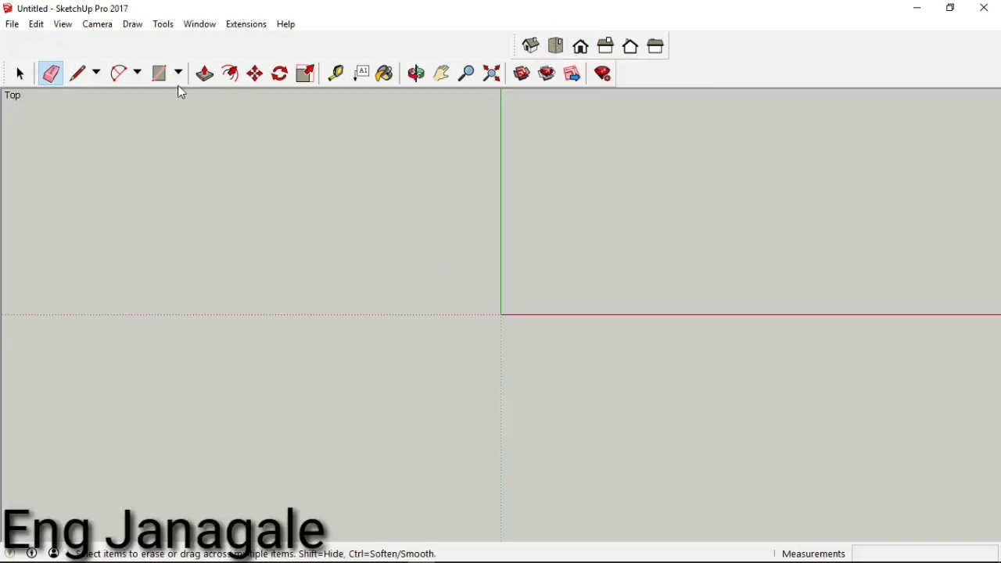
Draw a 20 m by 20 m reference square from the origin and fit the whole square in view
left_click(158, 72)
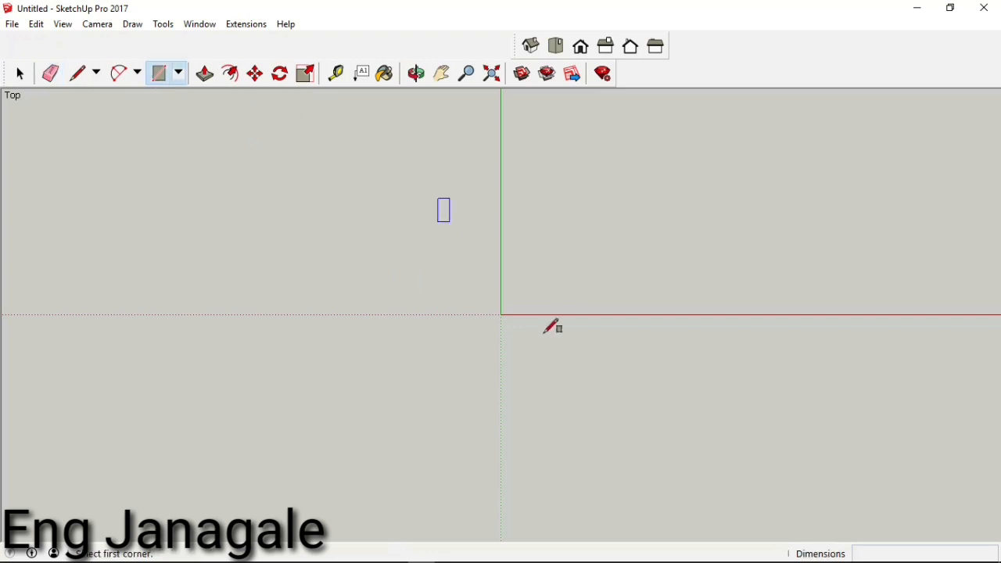
left_click(501, 315)
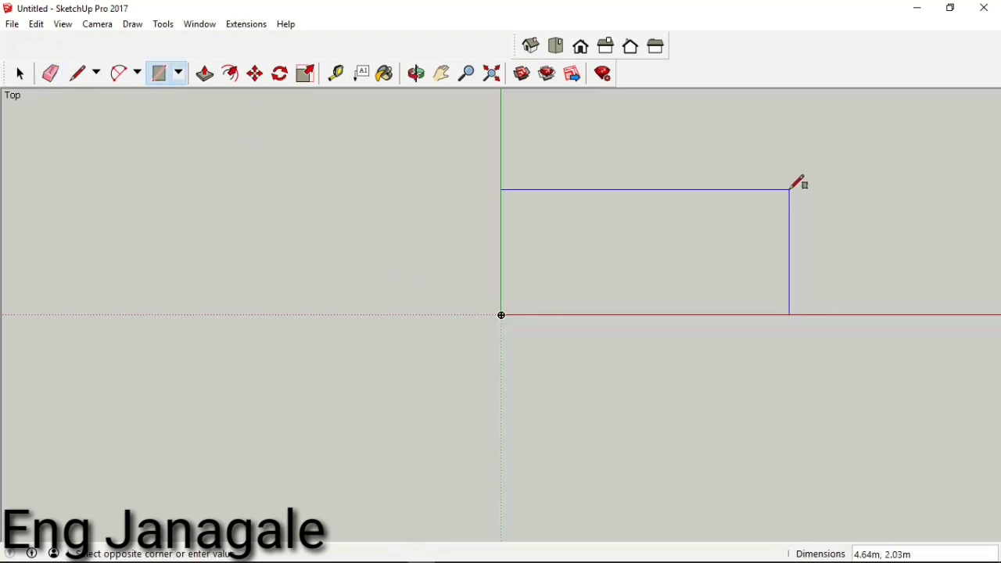
type("20,20")
key("Return")
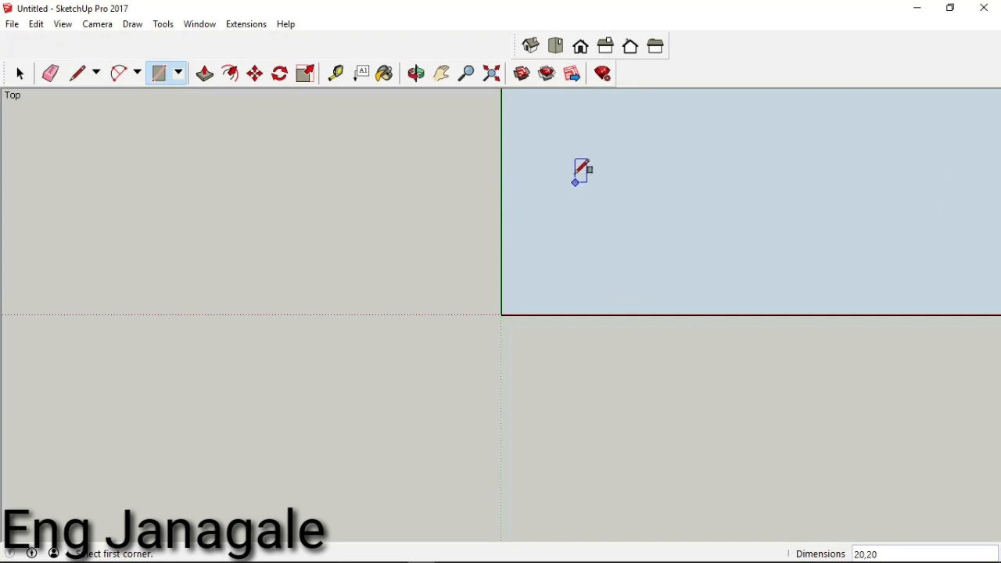
left_click(492, 73)
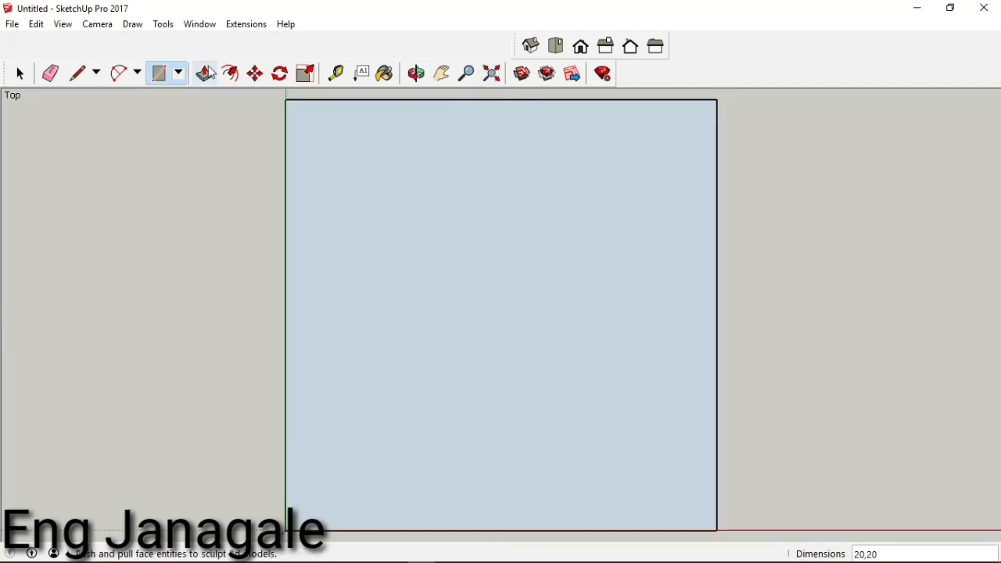
Erase all the edges of the reference square while keeping the current view scale
left_click(51, 72)
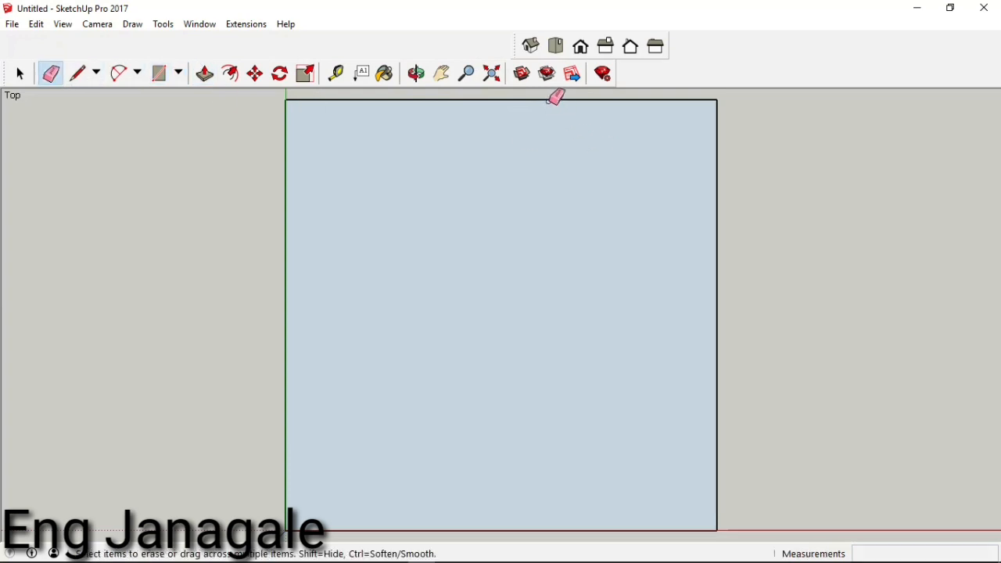
mouse_move(555, 89)
left_mouse_down()
mouse_move(728, 118)
mouse_move(717, 305)
mouse_move(696, 336)
left_mouse_up()
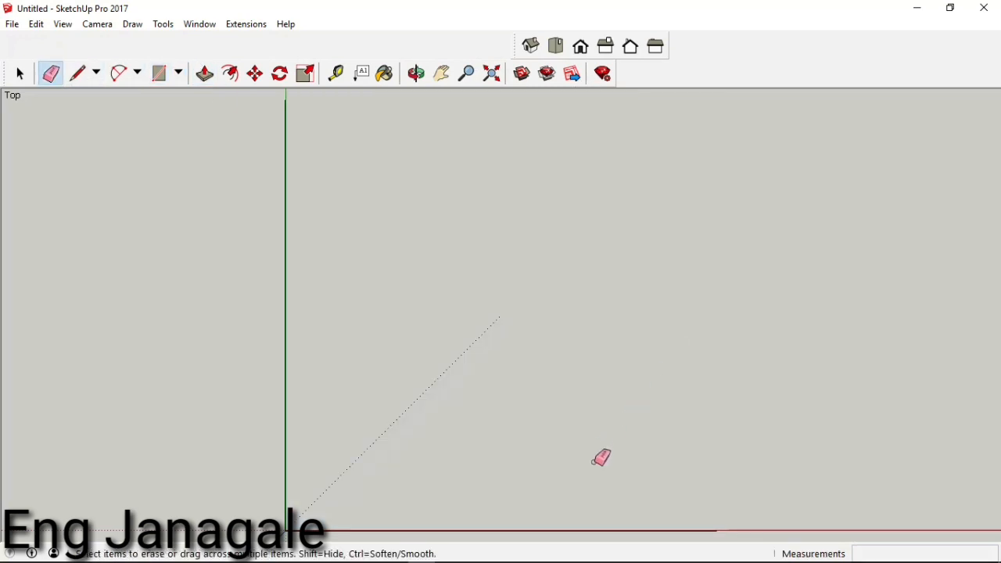
left_click(552, 526)
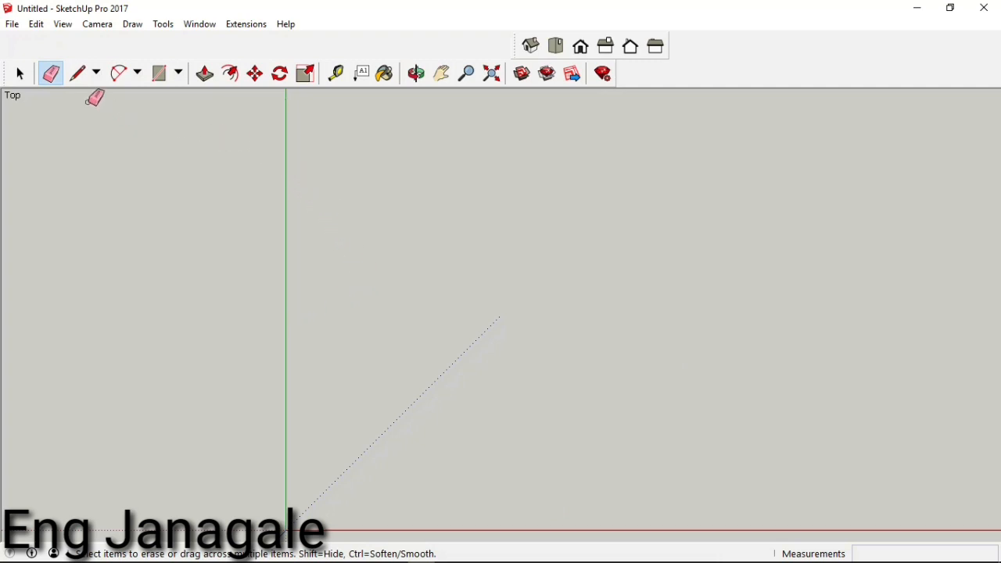
Start the building outline with connected lines: 13.5 m down the green axis, 4.8 m right along the red axis and 2 m up
left_click(77, 73)
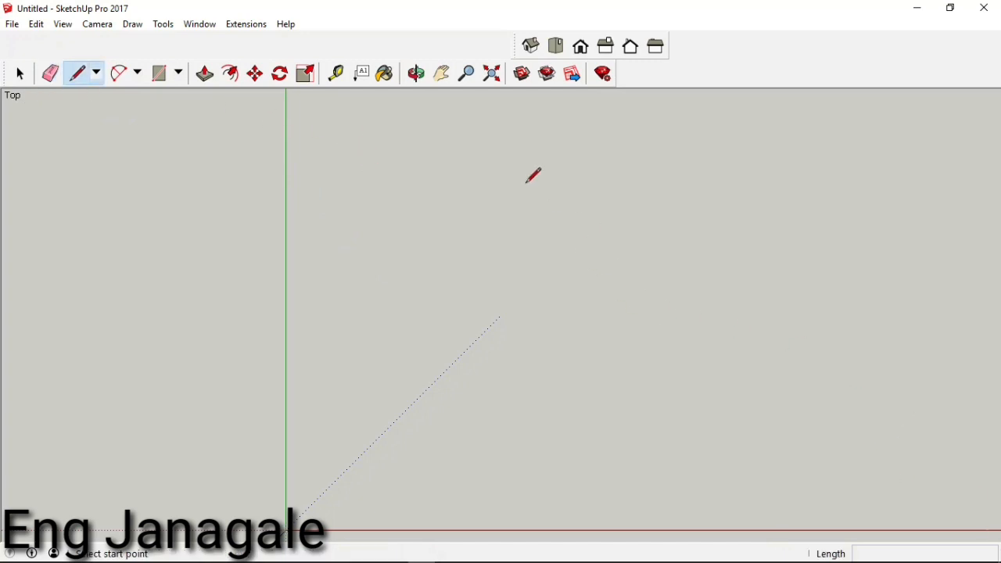
left_click(369, 106)
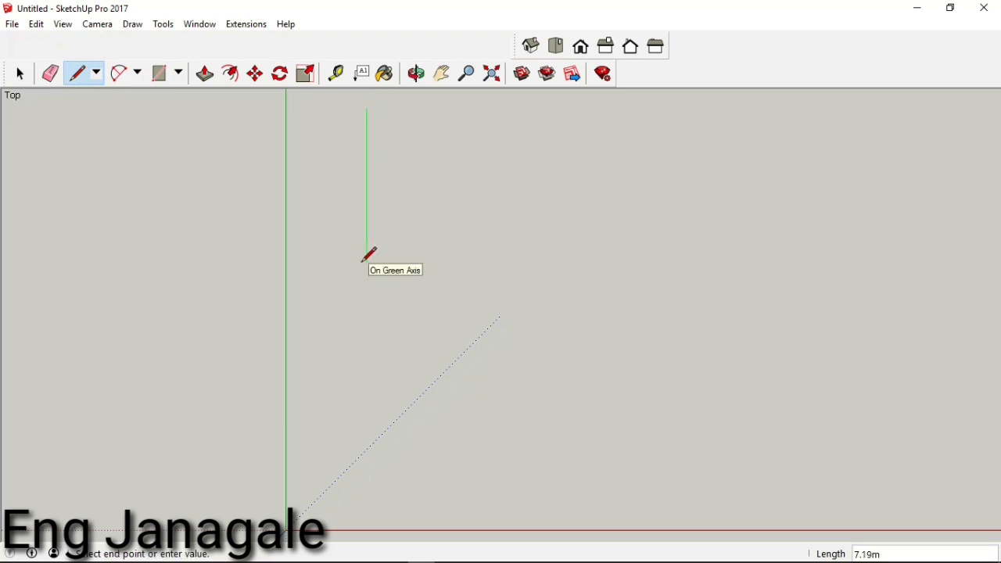
type("13.5")
key("Return")
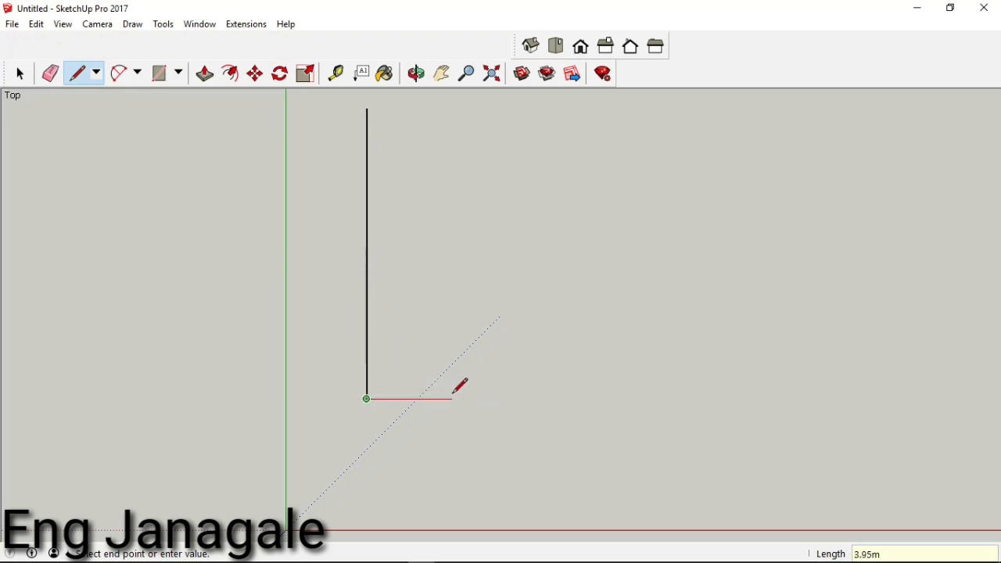
type("4.")
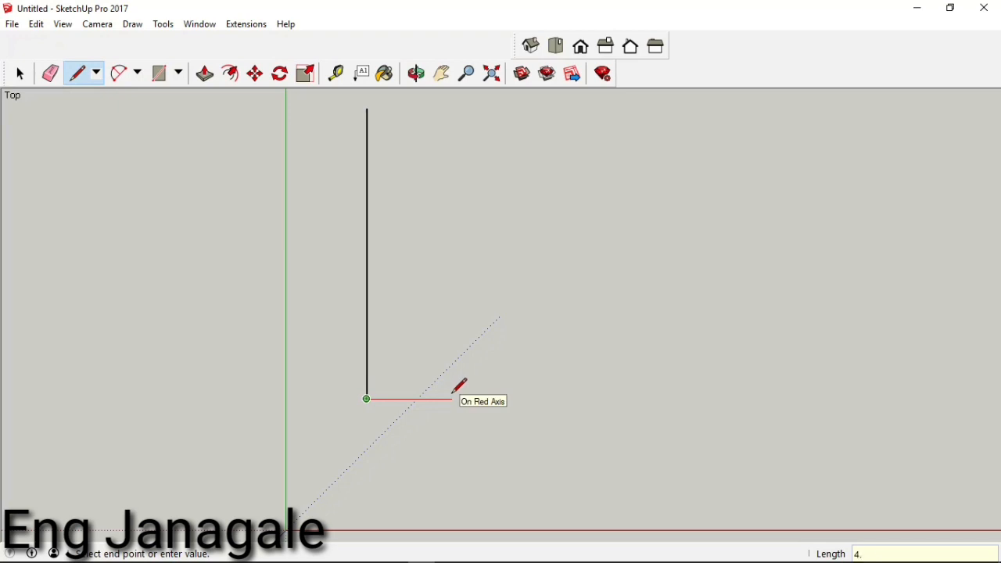
type("6")
key("Return")
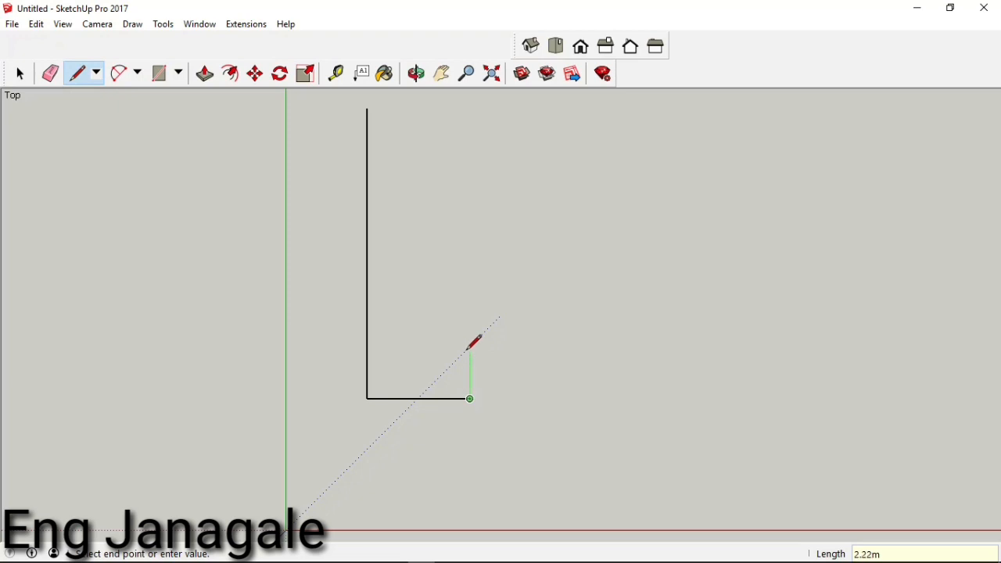
type("2")
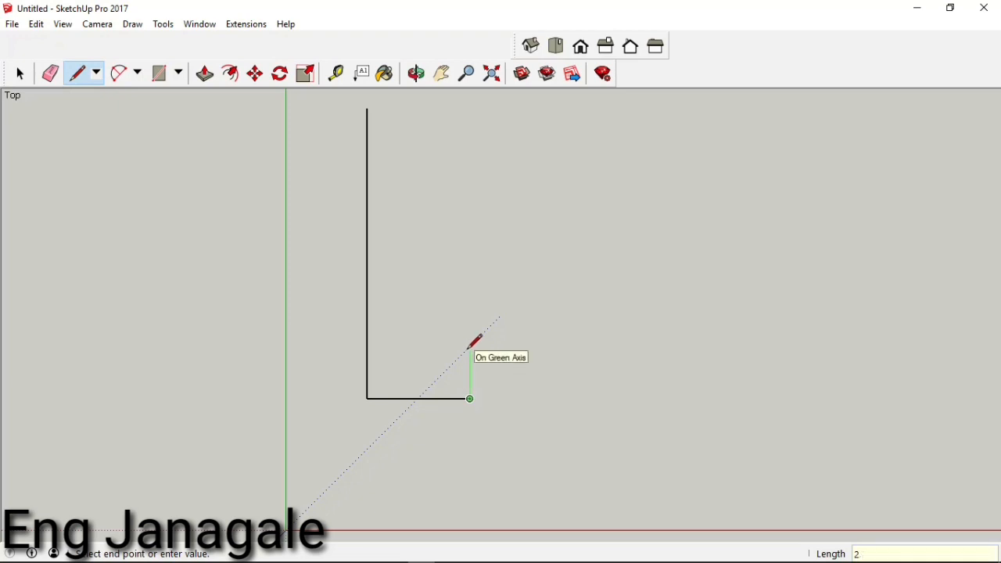
key("Return")
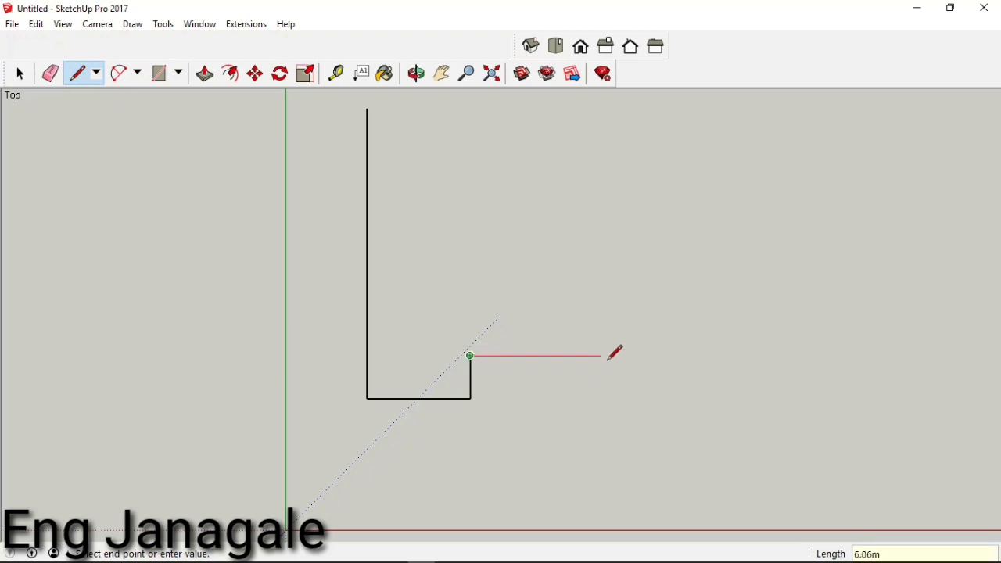
Continue the outline 7.8 m right along the red axis and 11.5 m up the green axis, closing it at the starting point
type("7")
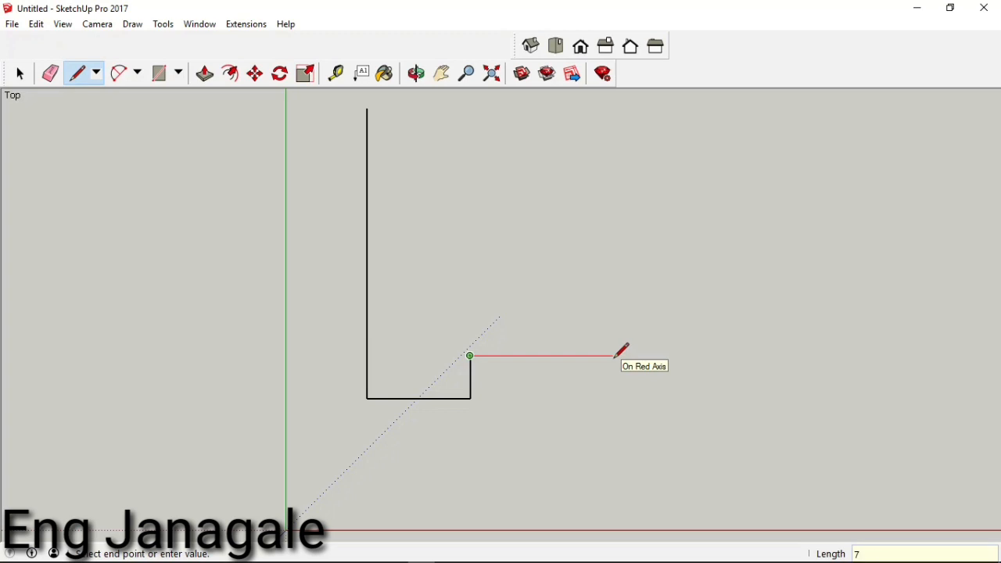
type(".8")
key("Return")
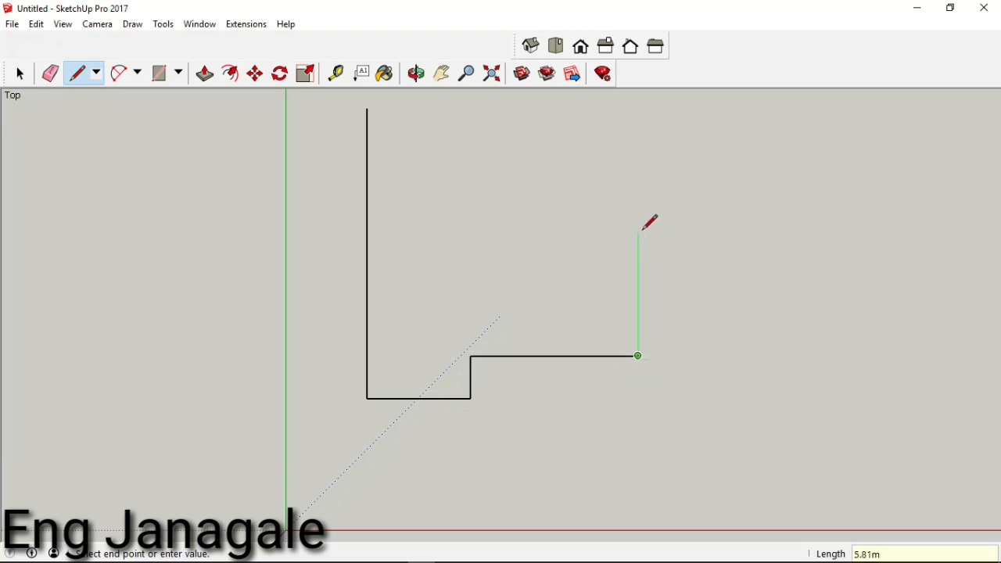
type("11.")
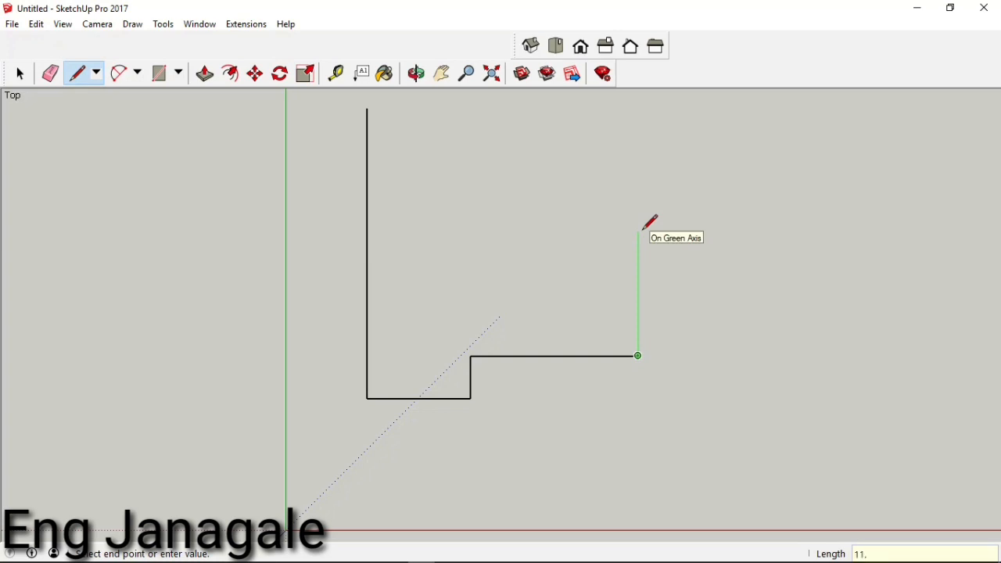
type("5")
key("Return")
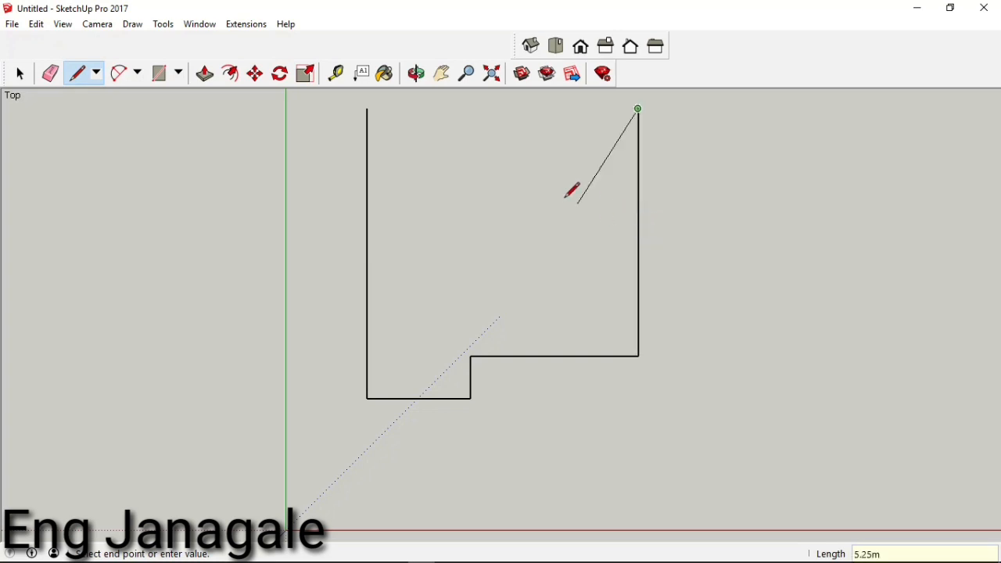
left_click(366, 108)
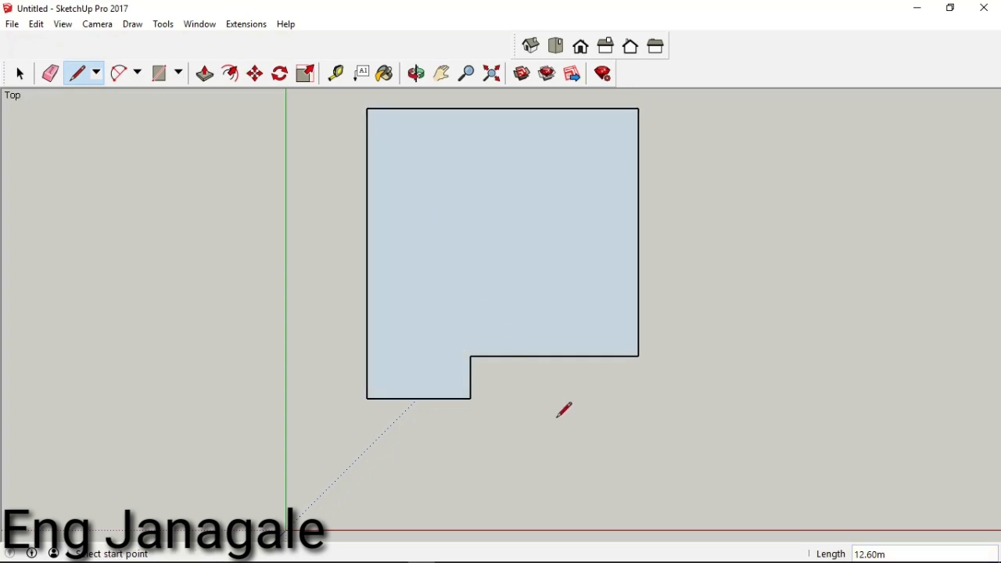
Offset the closed outline inward by 0.4 m to form the outer wall thickness
scroll(548, 420, "down", 1)
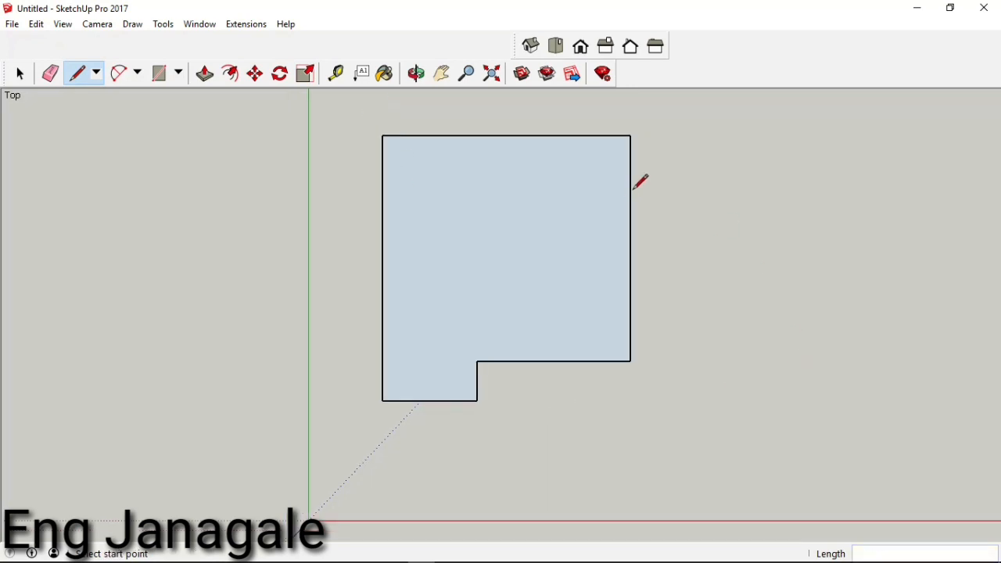
scroll(644, 149, "up", 1)
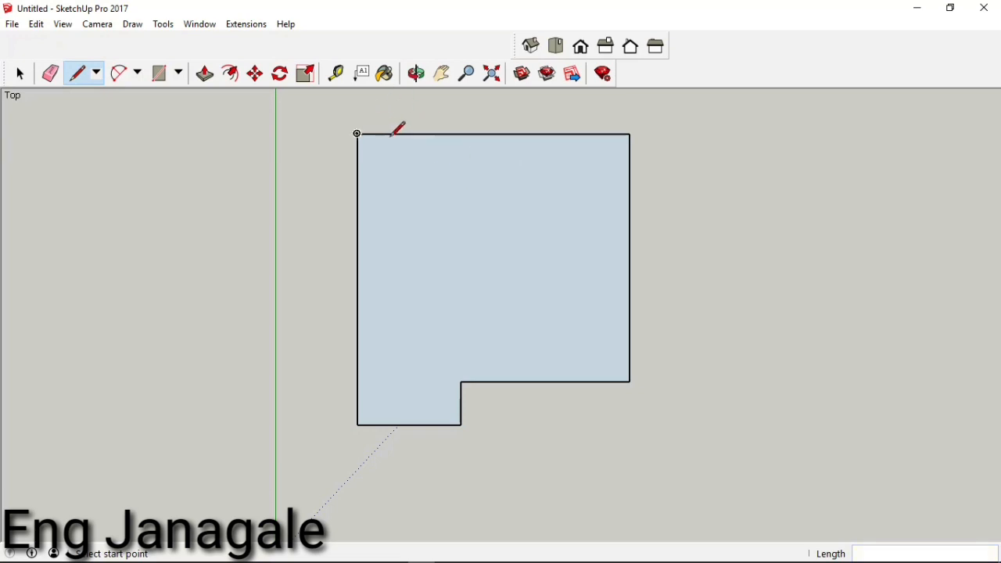
left_click(231, 74)
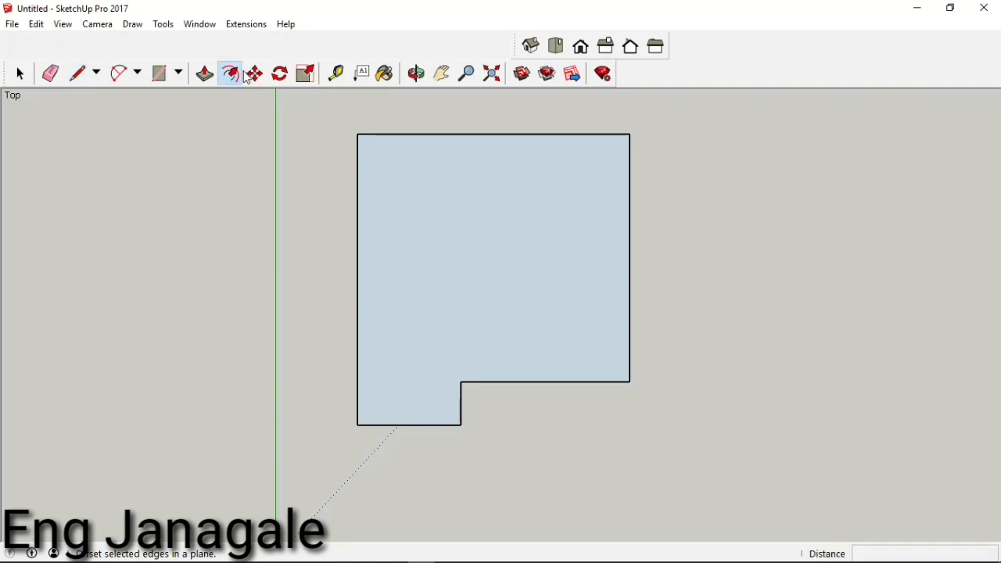
left_click(416, 160)
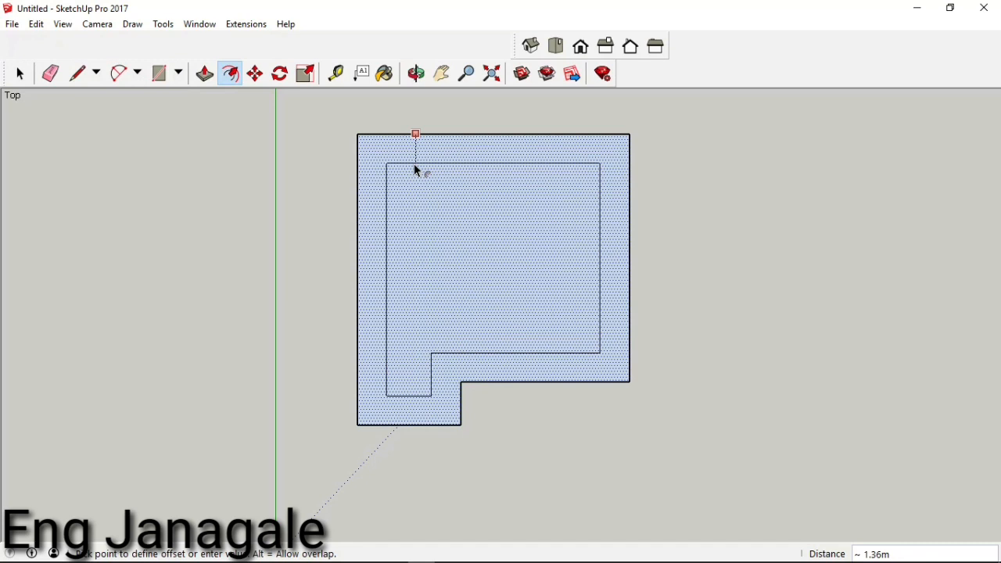
type(",4")
key("Return")
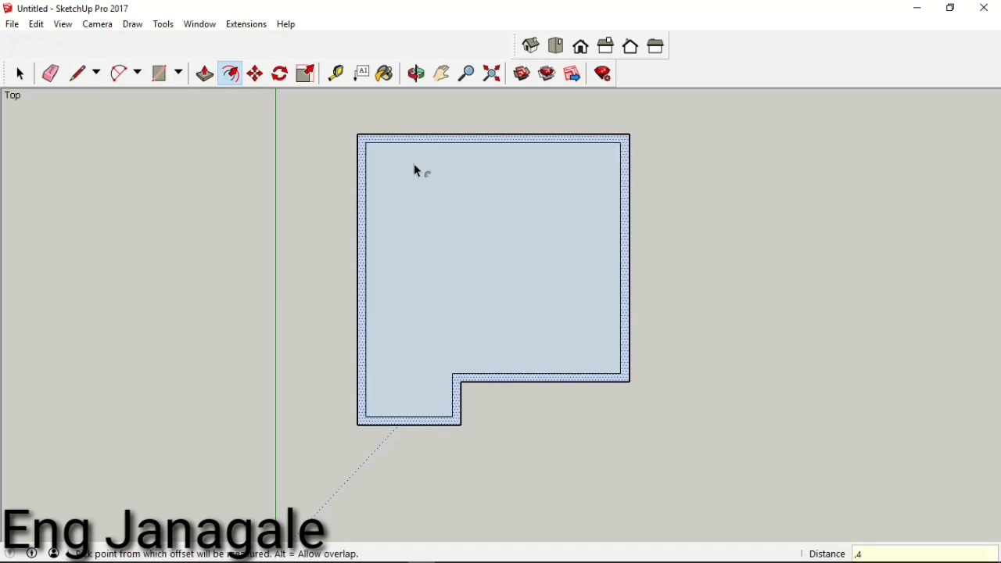
left_click(454, 122)
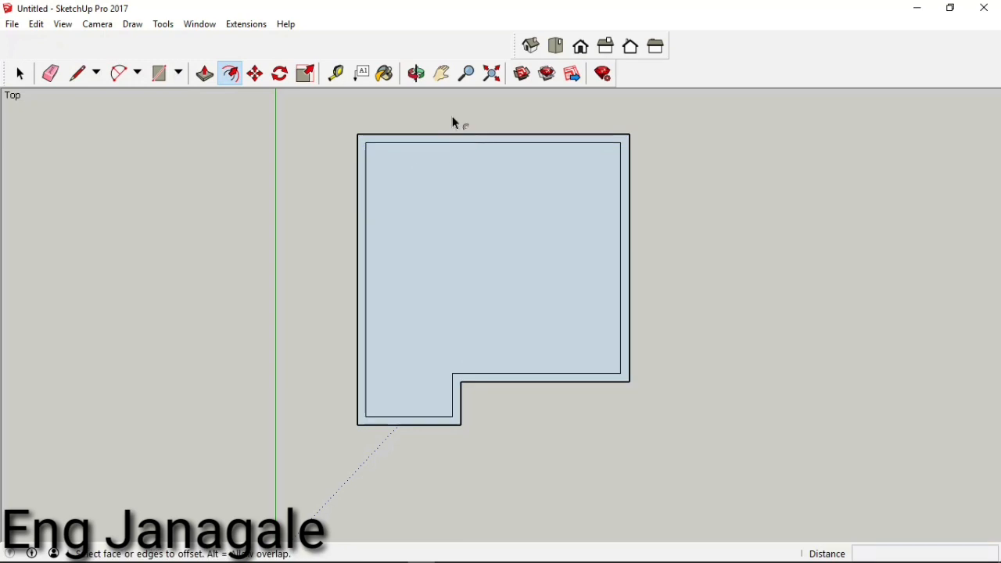
Place a vertical guide 4 m right of the left wall's inner edge and another 0.2 m further right
scroll(456, 112, "up", 2)
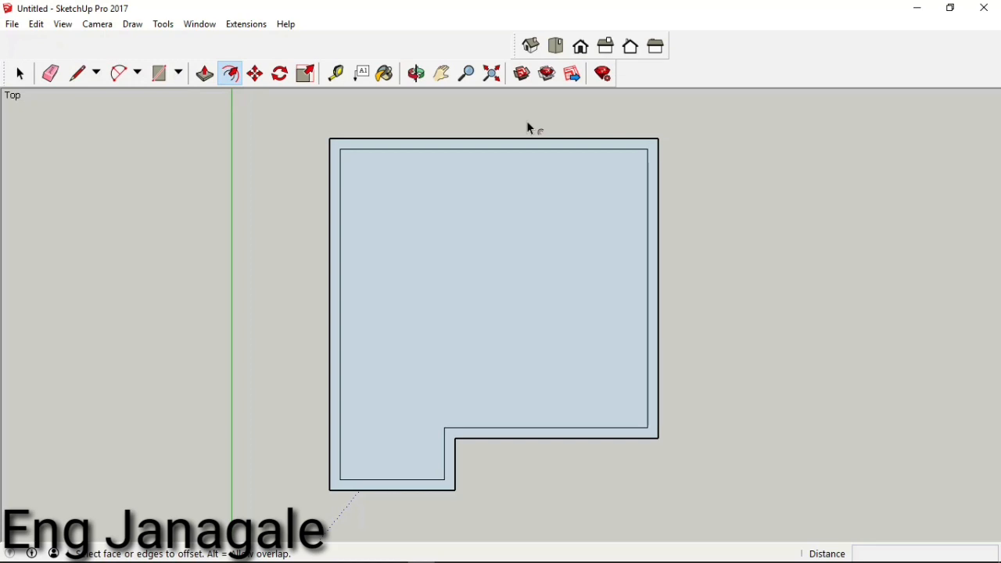
left_click(20, 72)
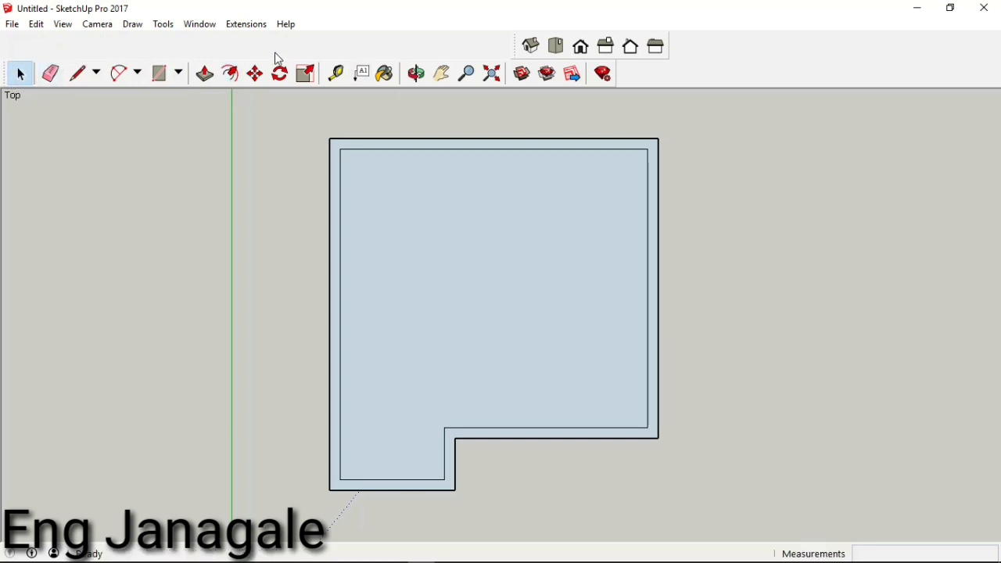
left_click(337, 76)
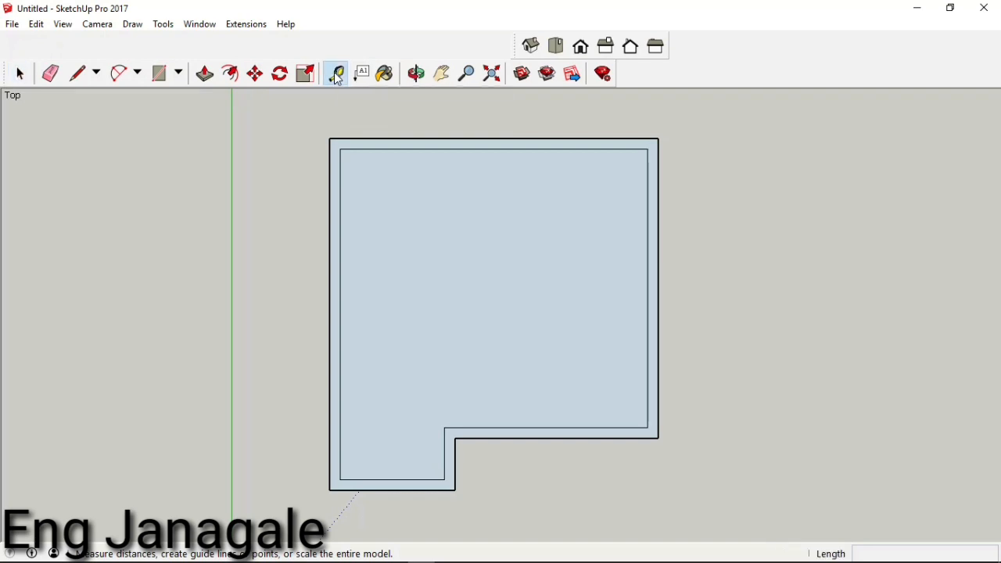
left_click(343, 199)
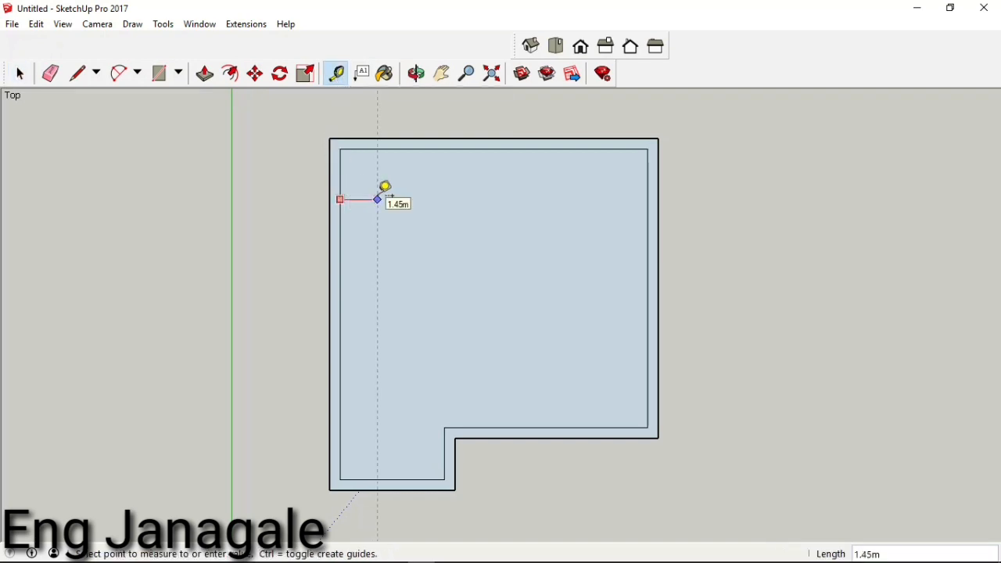
type("4")
key("Return")
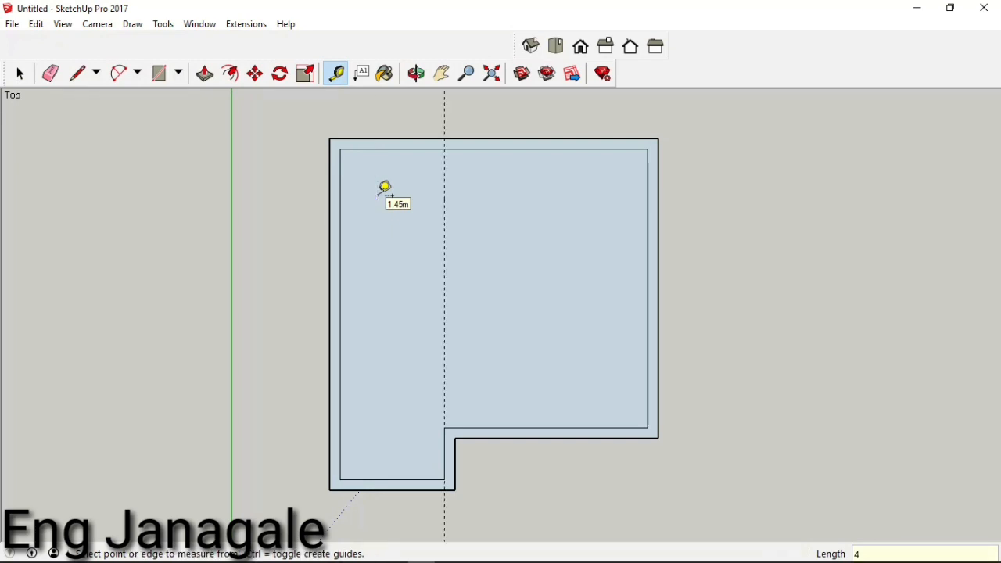
left_click(444, 200)
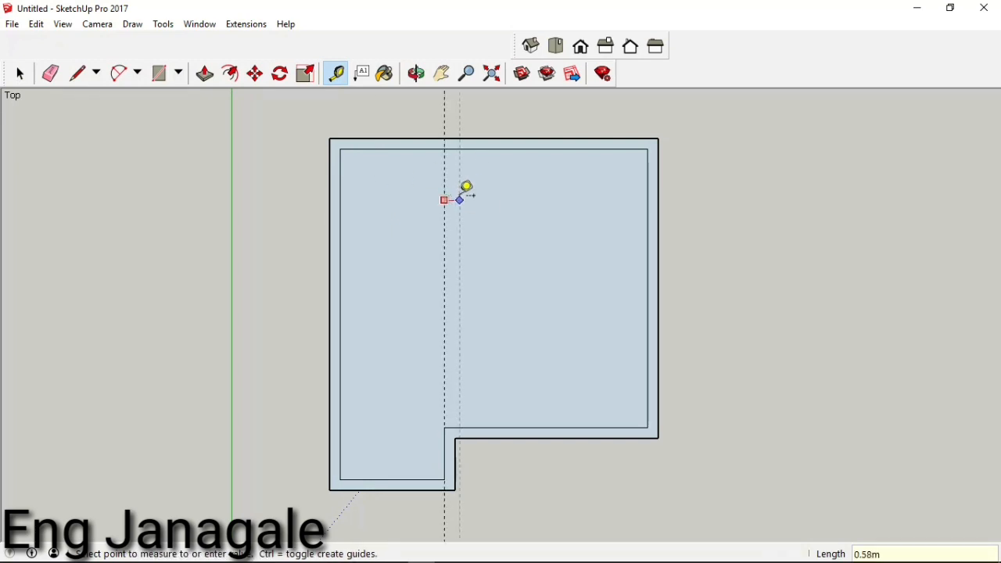
type(".2")
key("Return")
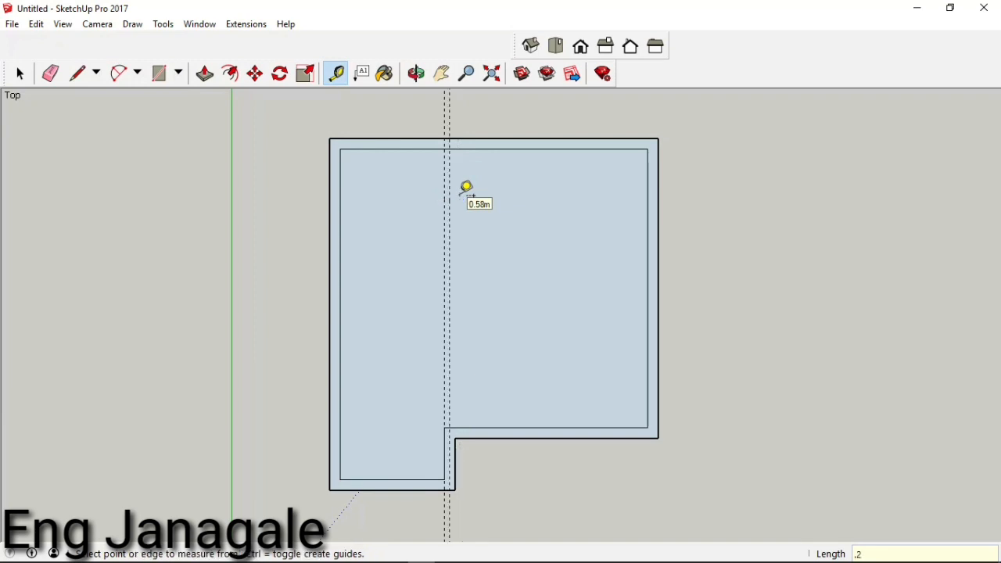
Place a horizontal guide 4 m below the top wall's inner edge and another 0.2 m further down
left_click(396, 149)
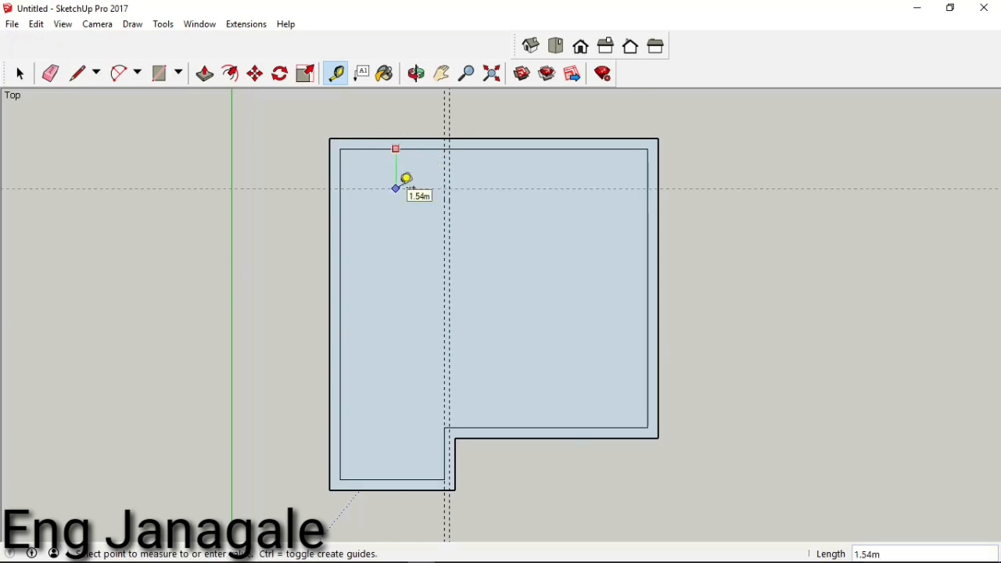
type("4")
key("Return")
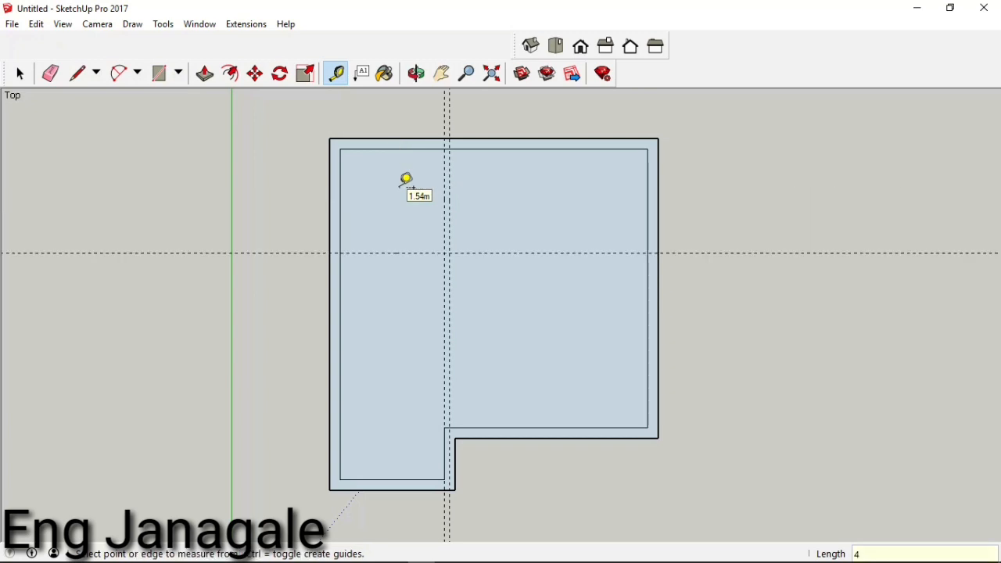
left_click(406, 252)
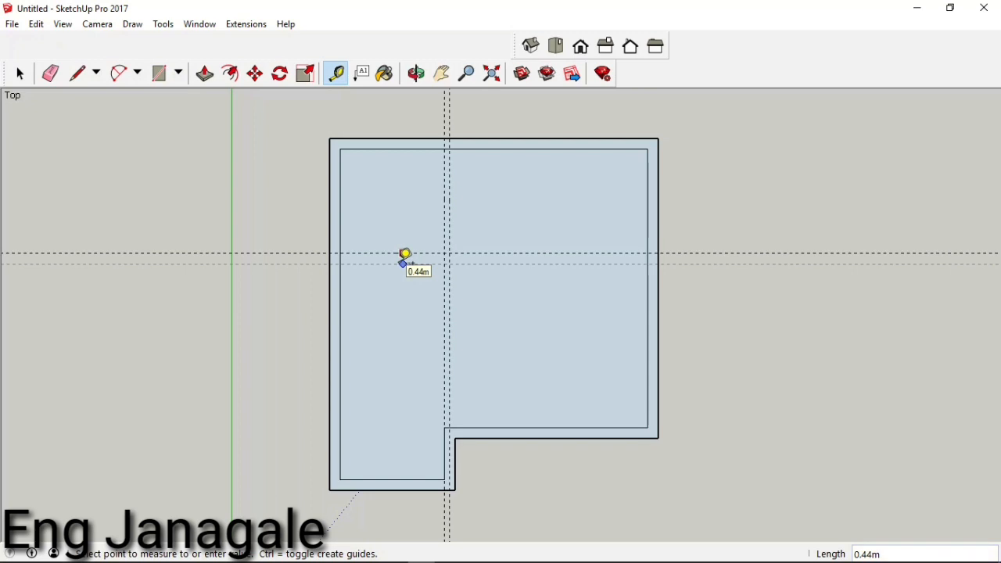
type(".2")
key("Return")
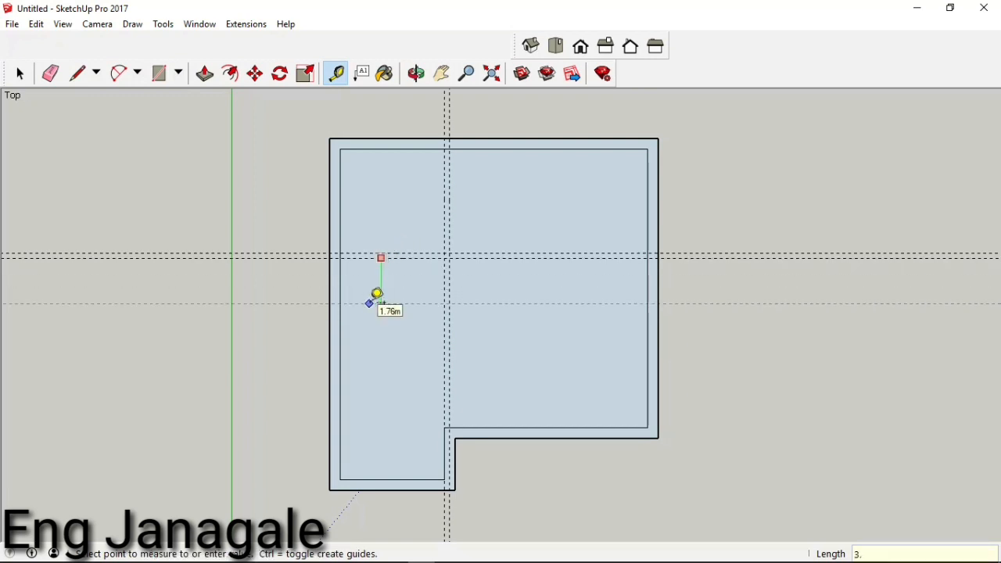
Place a horizontal guide 3.5 m below the lower guide of the first pair and another 0.2 m further down
key("Return")
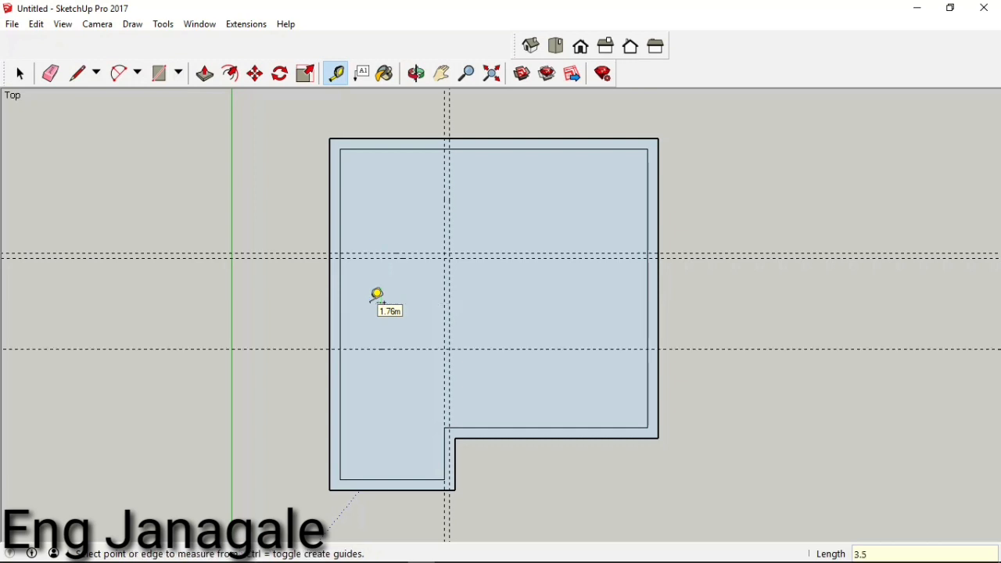
left_click(393, 349)
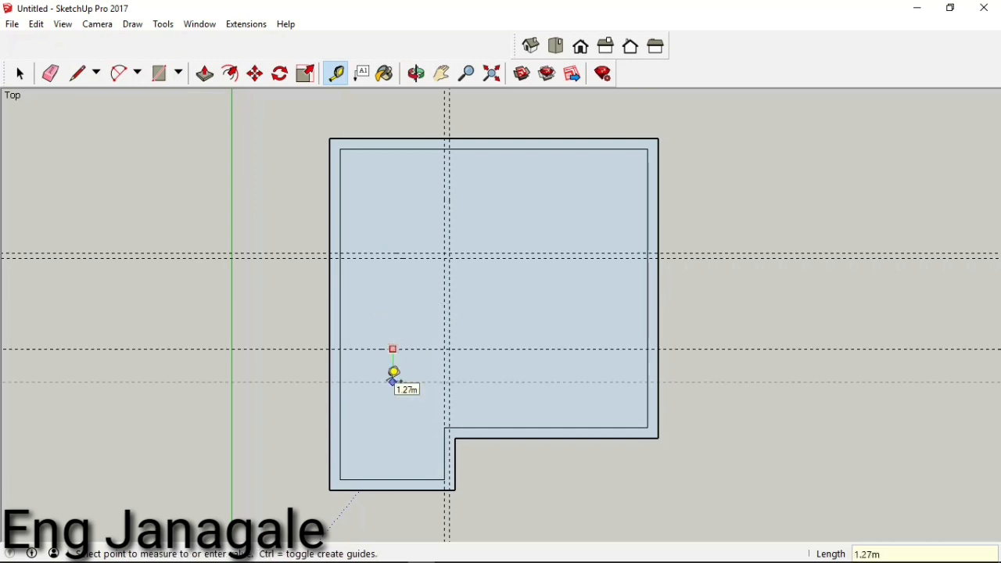
type(",2")
key("Return")
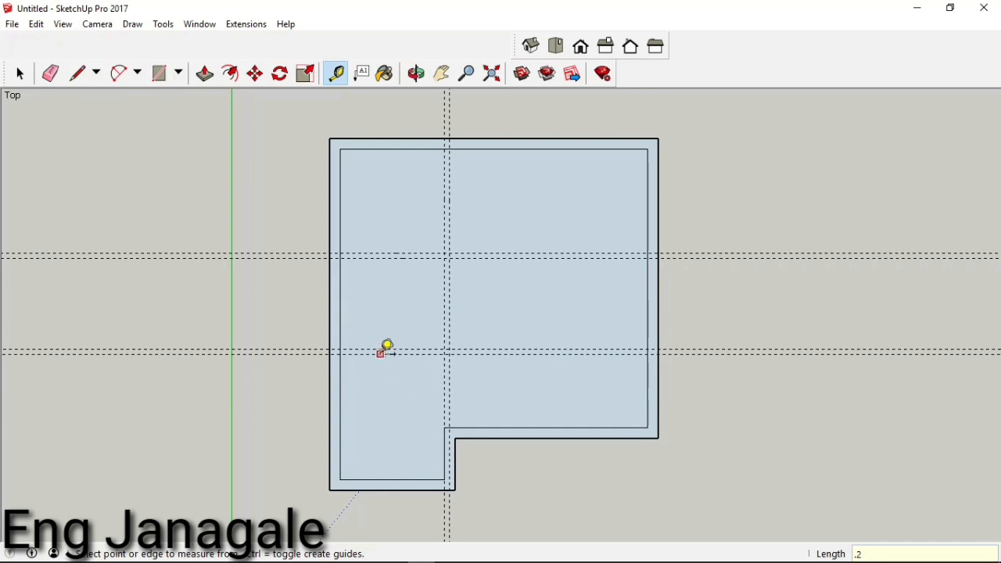
Place a third pair of horizontal guides, 1.5 m below the second pair's lower guide and another 0.2 m further down
left_click(379, 353)
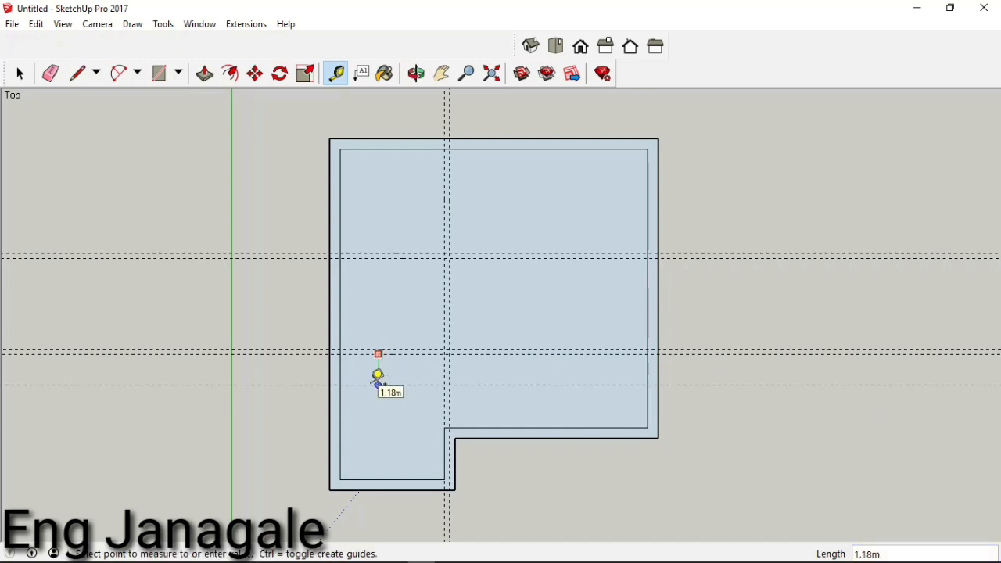
left_click(377, 383)
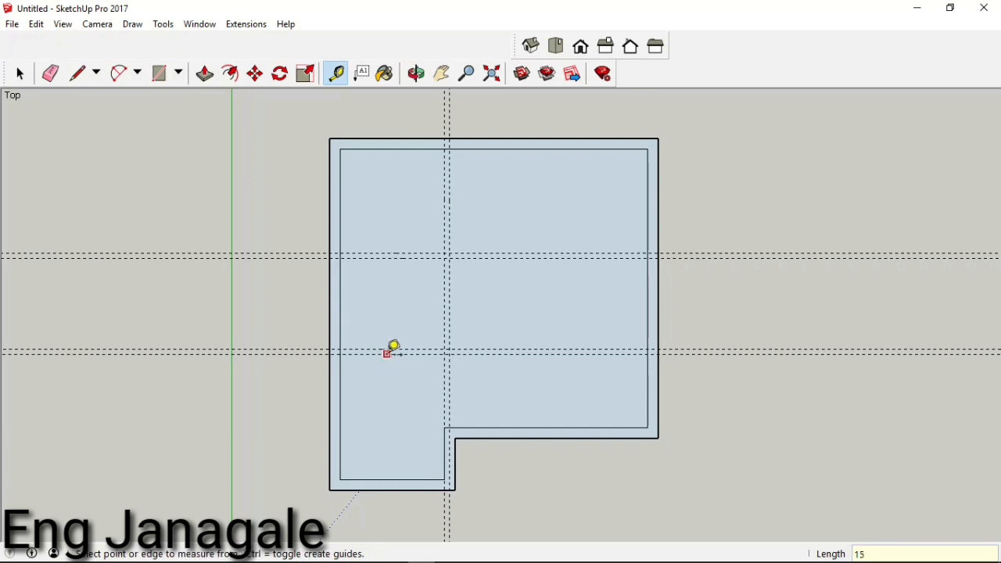
left_click(388, 353)
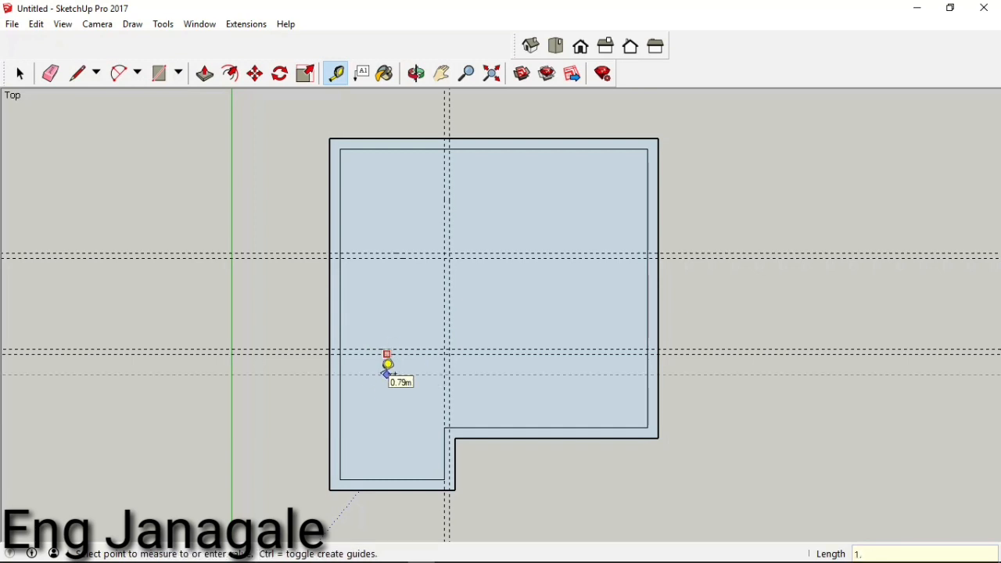
type("1.5")
key("Return")
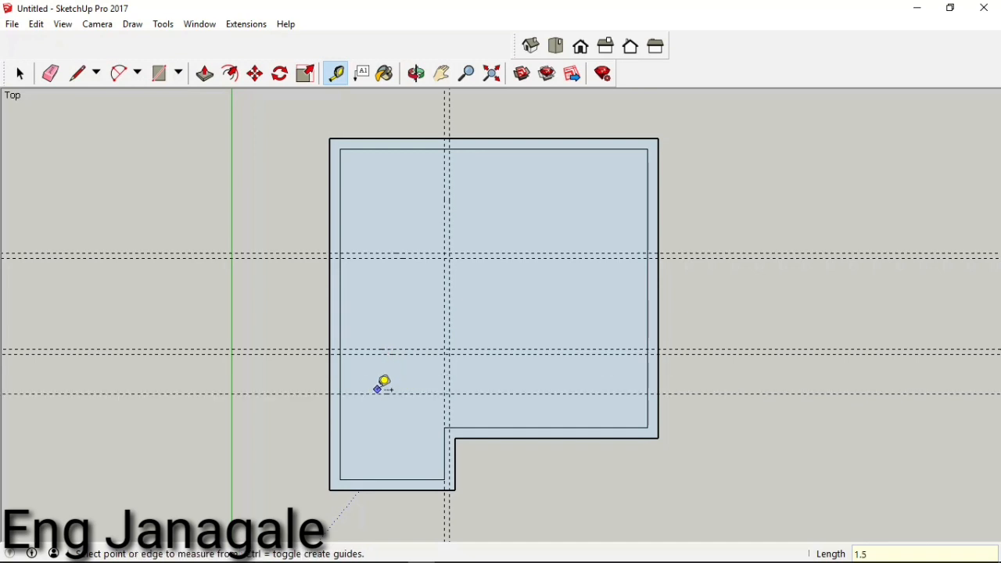
left_click(381, 392)
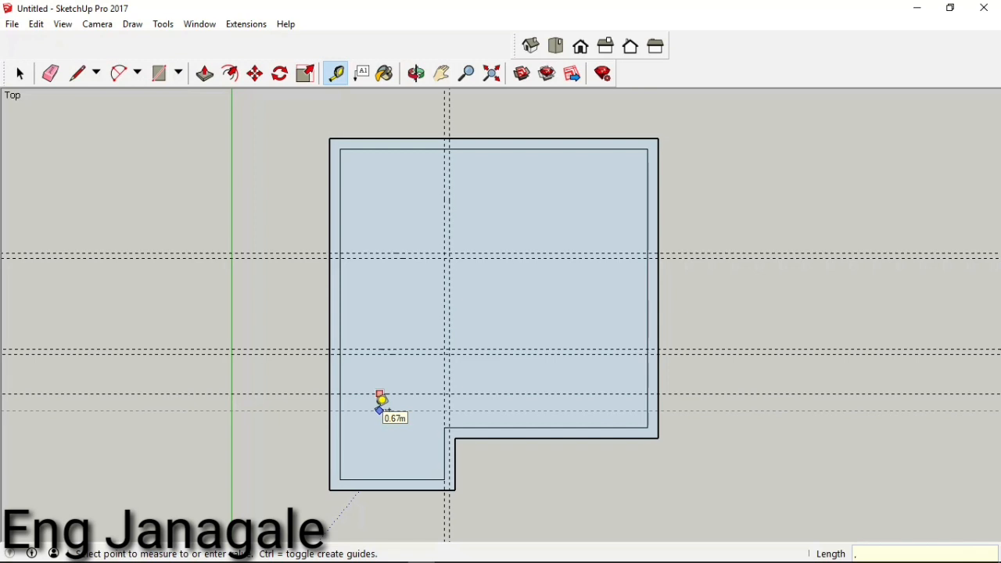
key("Return")
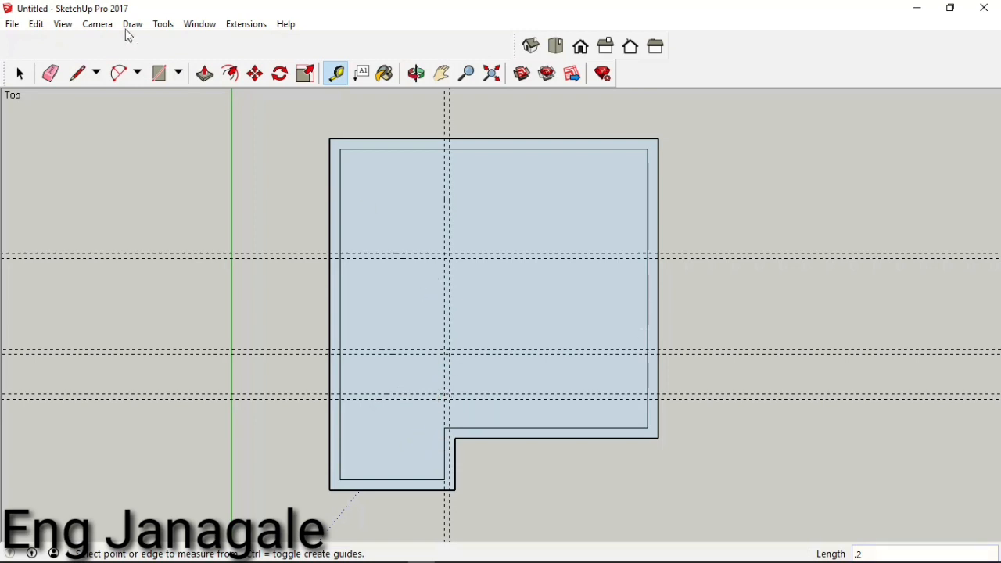
Draw the upper-left room's inner wall lines along the guides, 4 m down from the top wall and 4 m left to the outer wall
left_click(78, 75)
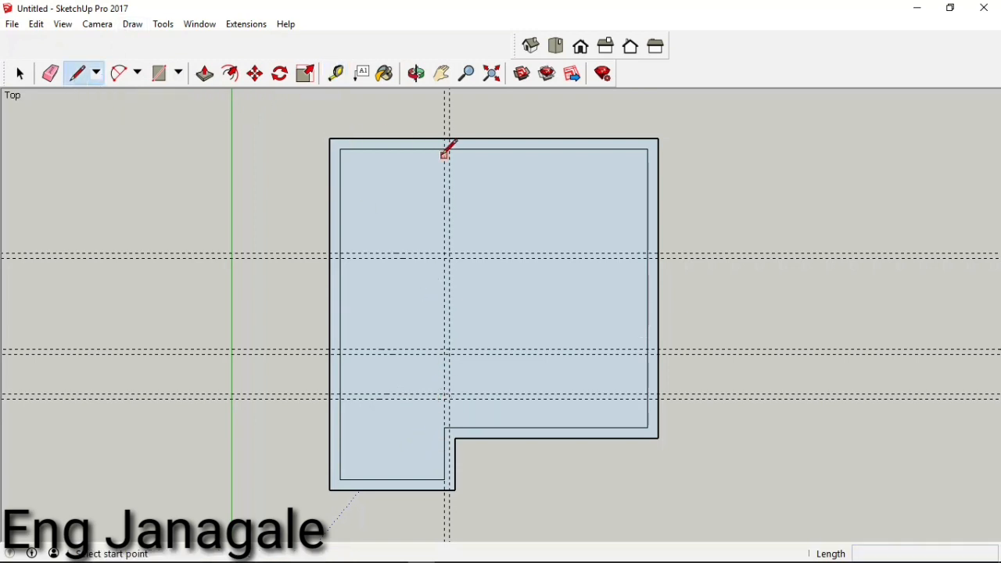
left_click(444, 151)
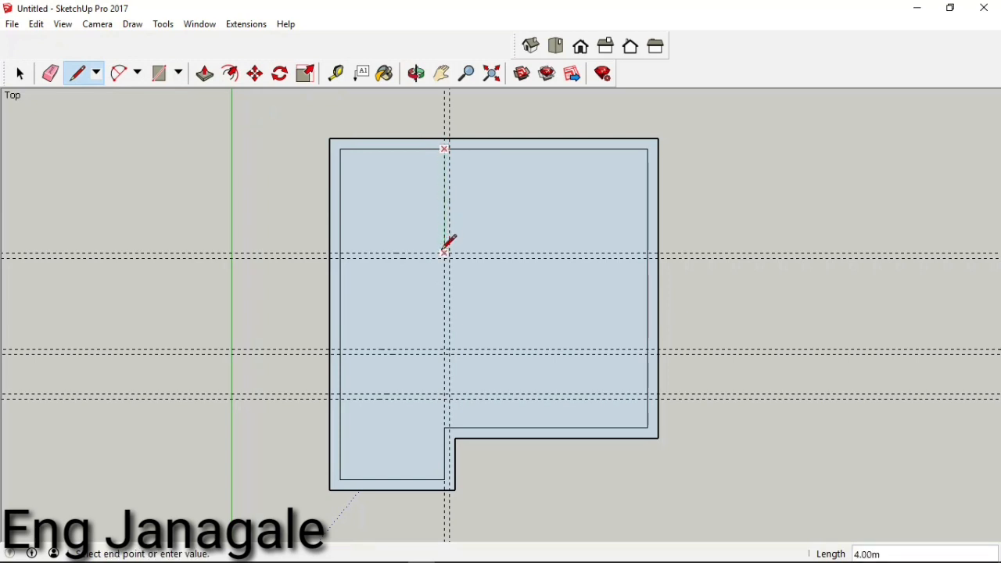
left_click(445, 254)
left_click(341, 255)
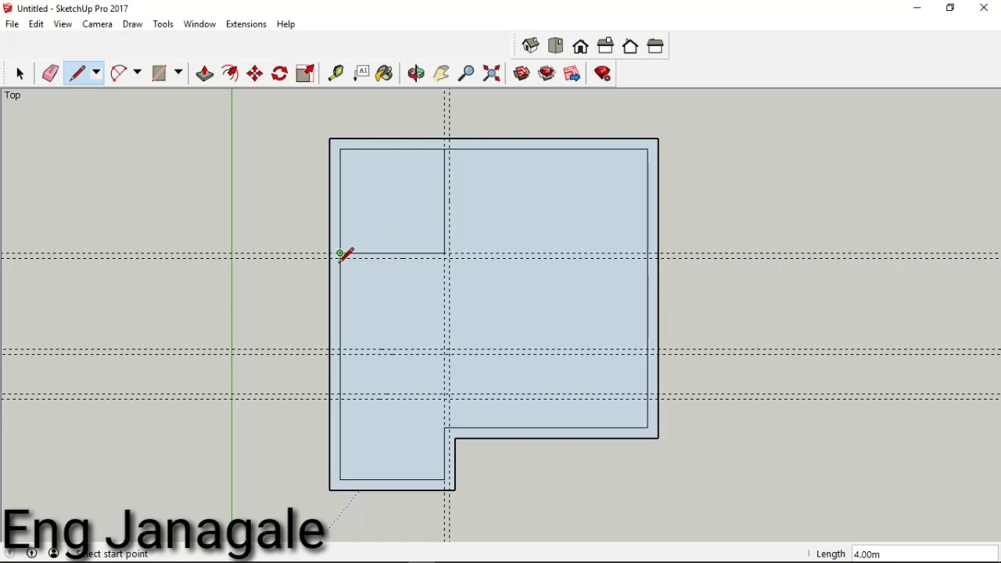
Draw the outer faces of the upper-left room's walls, 4.2 m right along the lower guide and 4.2 m up to the top wall
scroll(344, 252, "up", 4)
scroll(342, 255, "up", 1)
left_click(342, 256)
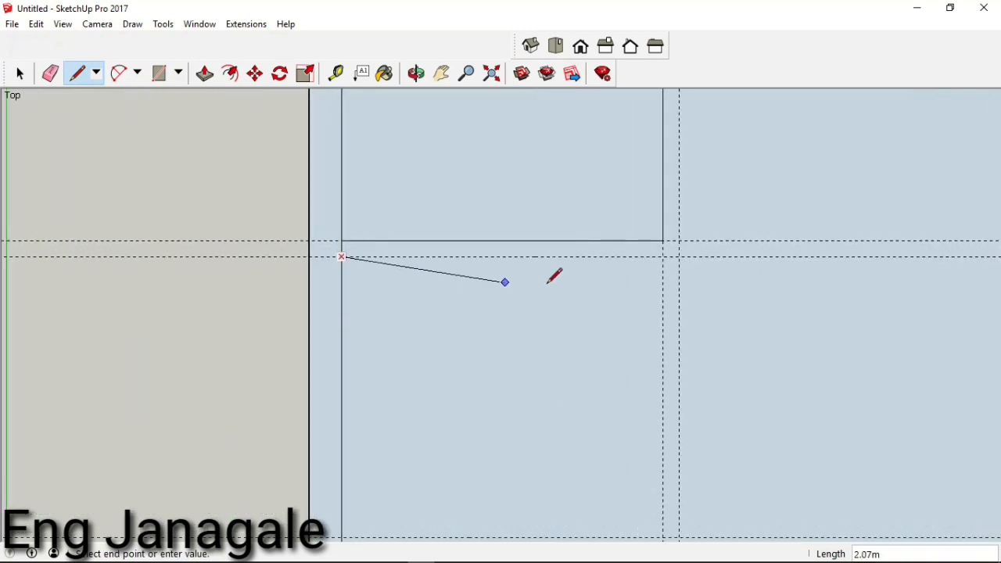
left_click(678, 256)
scroll(626, 320, "down", 3)
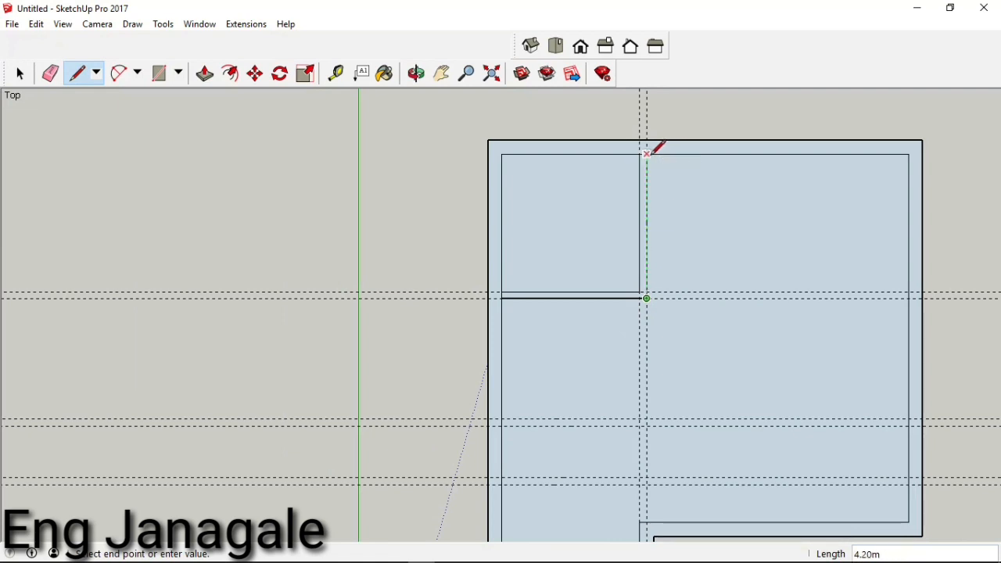
left_click(647, 154)
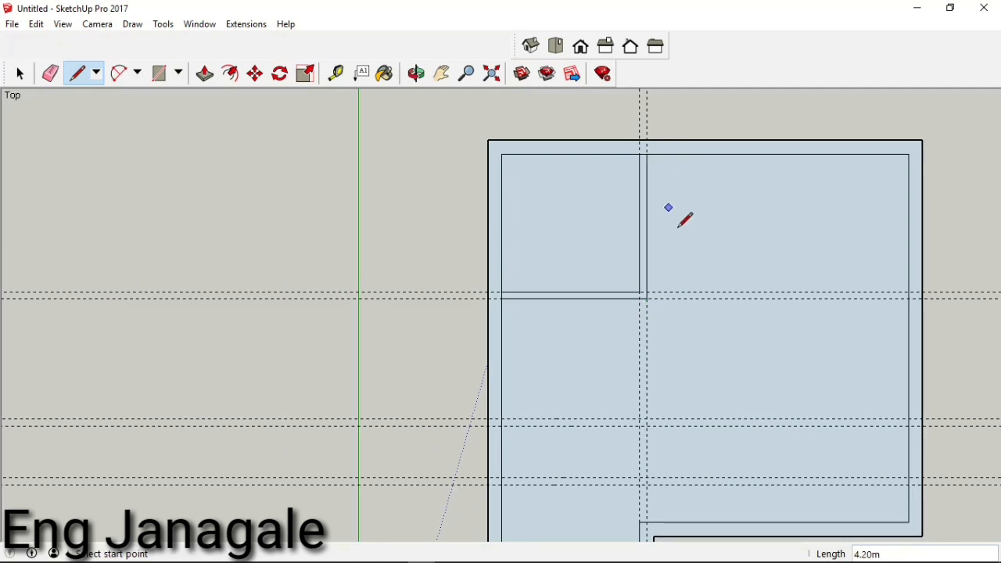
Draw the middle-left room's walls along the guides, with inner lines 3.5 m down and 4 m left, and outer lines down and 4.2 m left
left_click(640, 298)
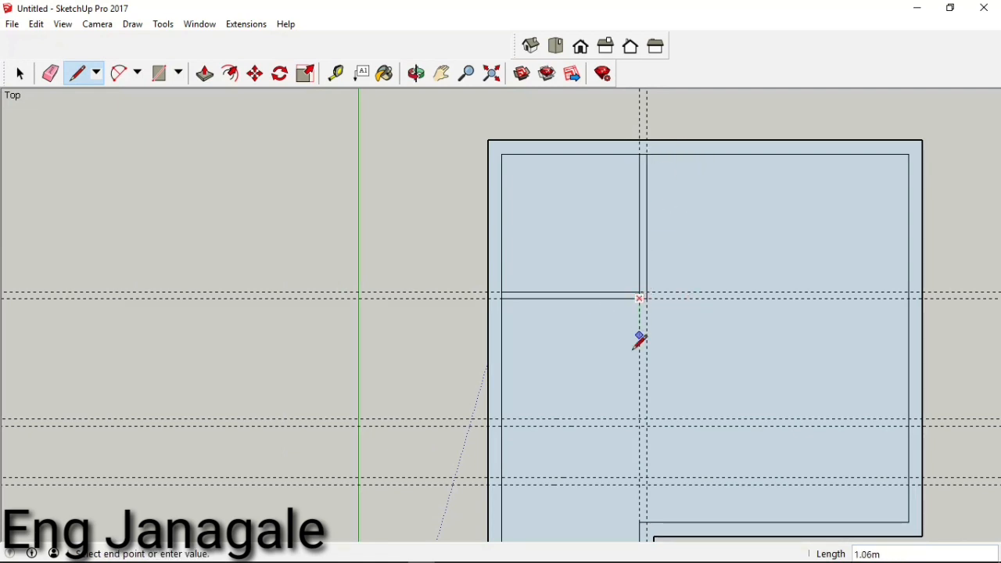
left_click(640, 418)
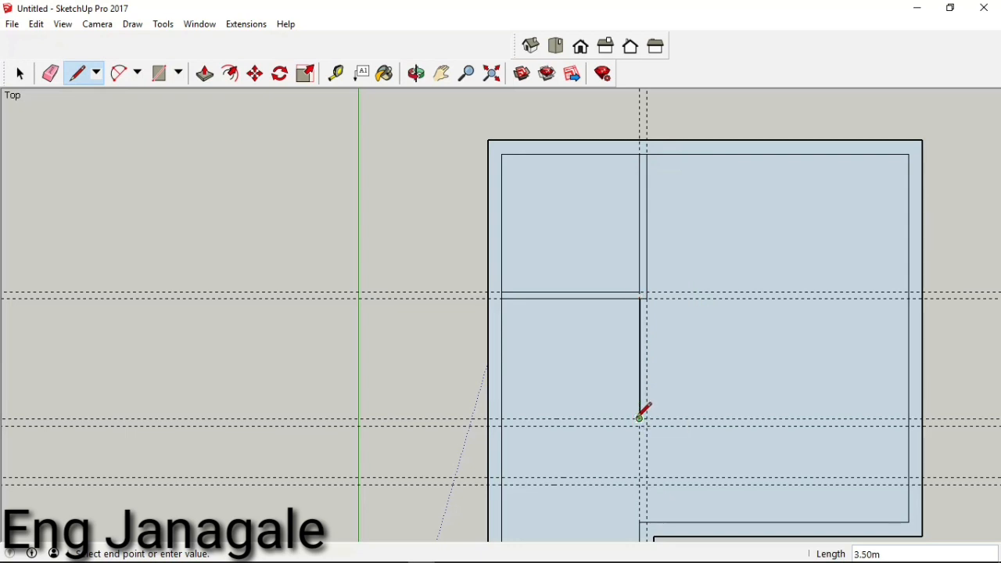
left_click(502, 418)
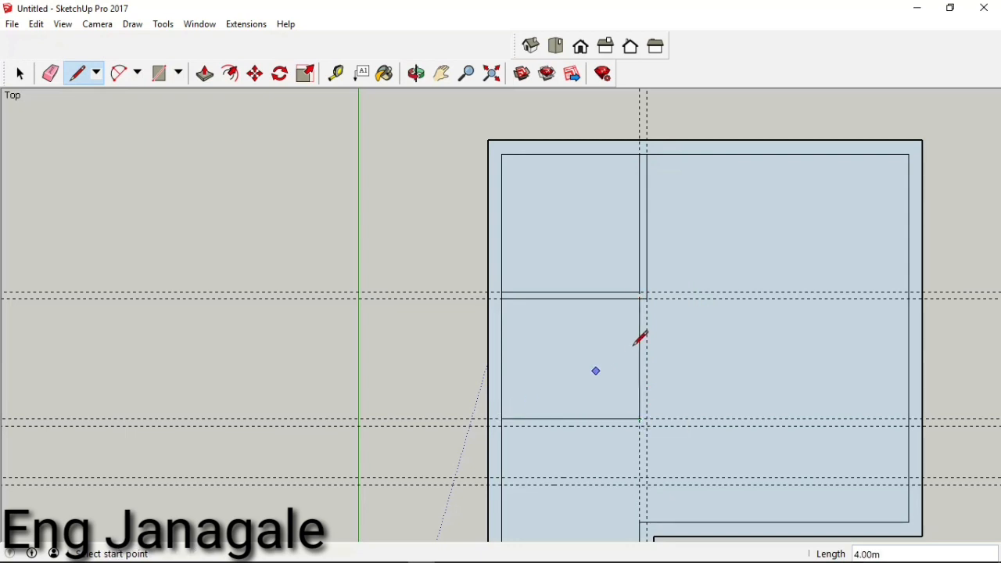
left_click(646, 298)
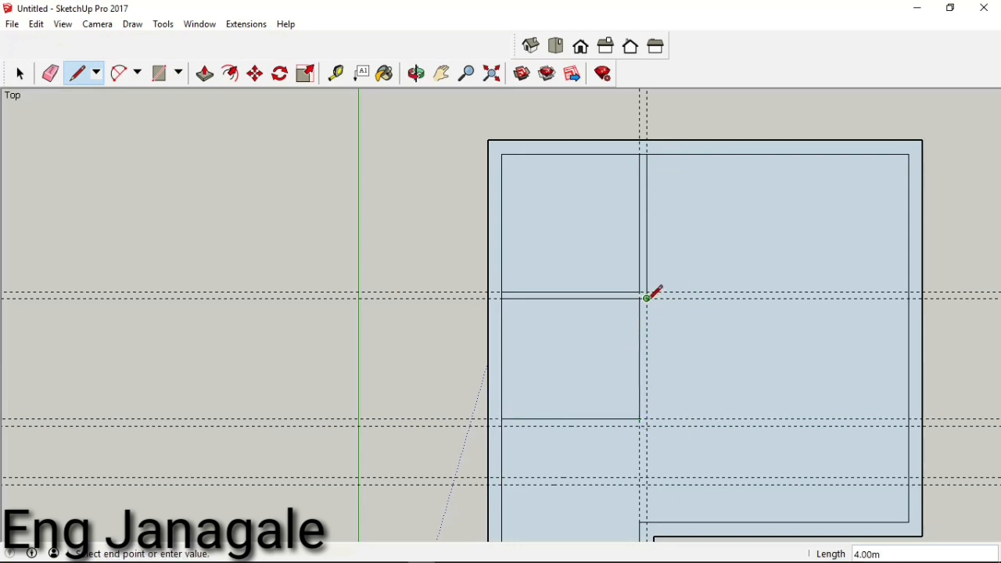
left_click(646, 424)
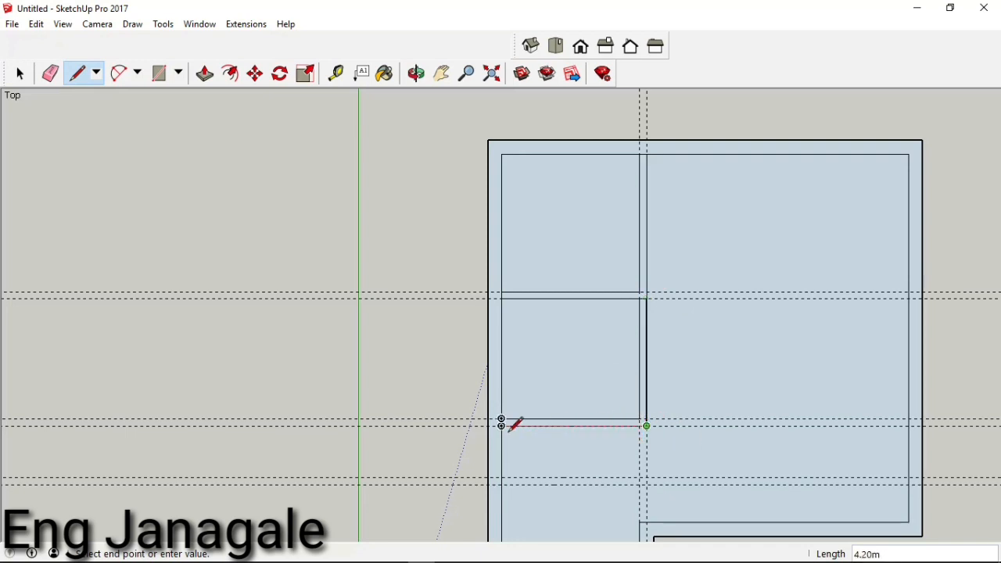
left_click(501, 425)
scroll(548, 336, "down", 3)
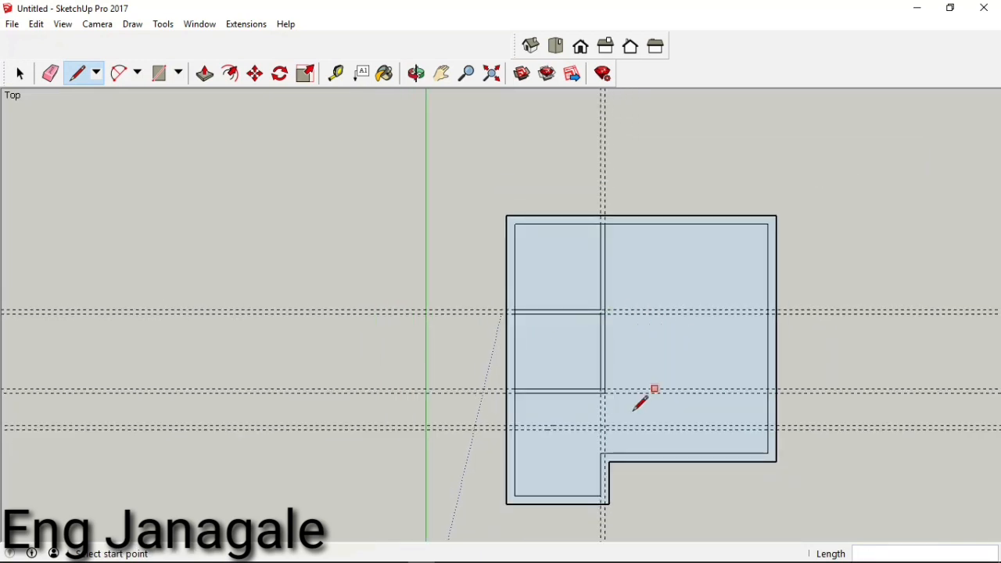
scroll(617, 450, "up", 2)
scroll(618, 454, "up", 1)
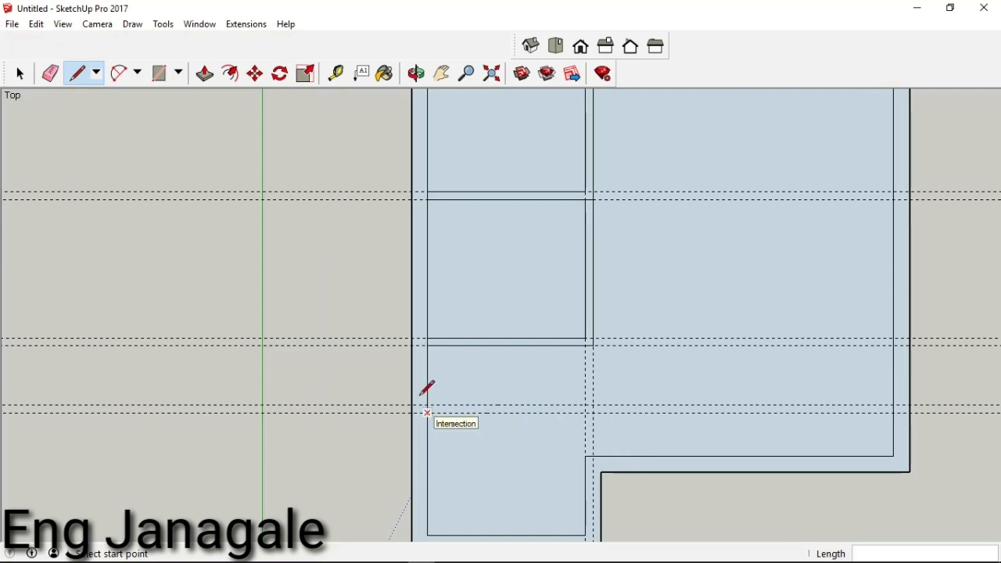
left_click(160, 74)
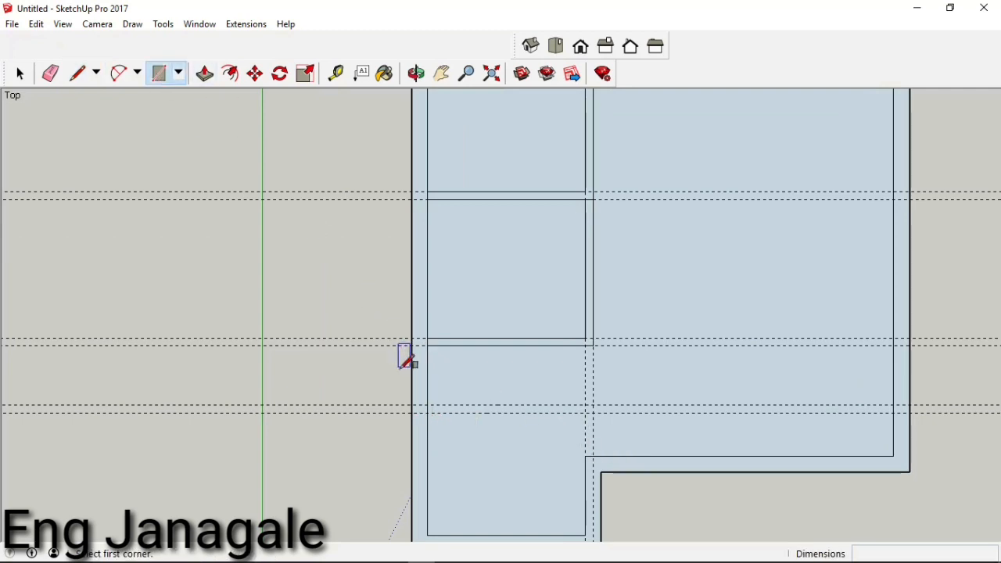
left_click(428, 405)
scroll(594, 395, "down", 1)
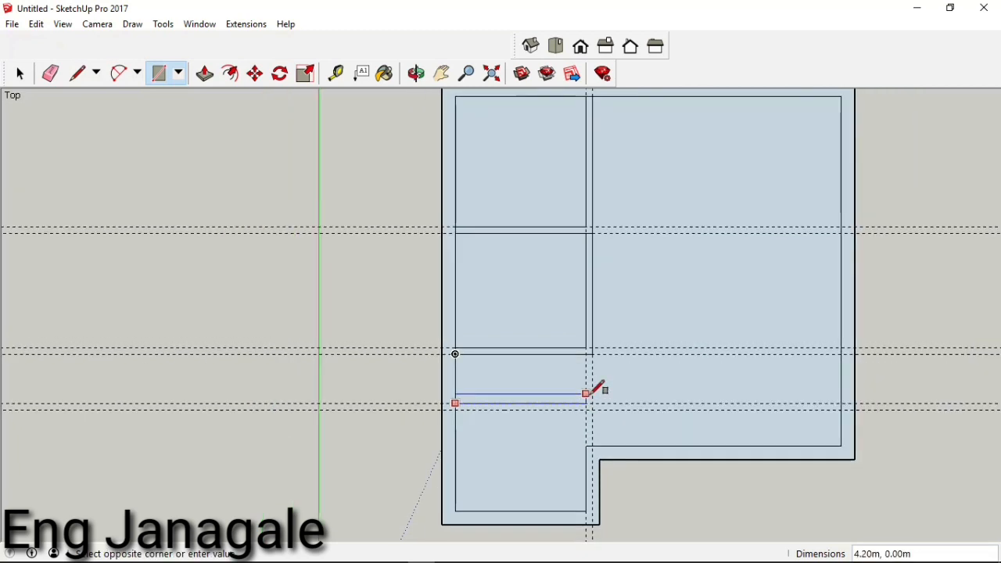
left_click(585, 511)
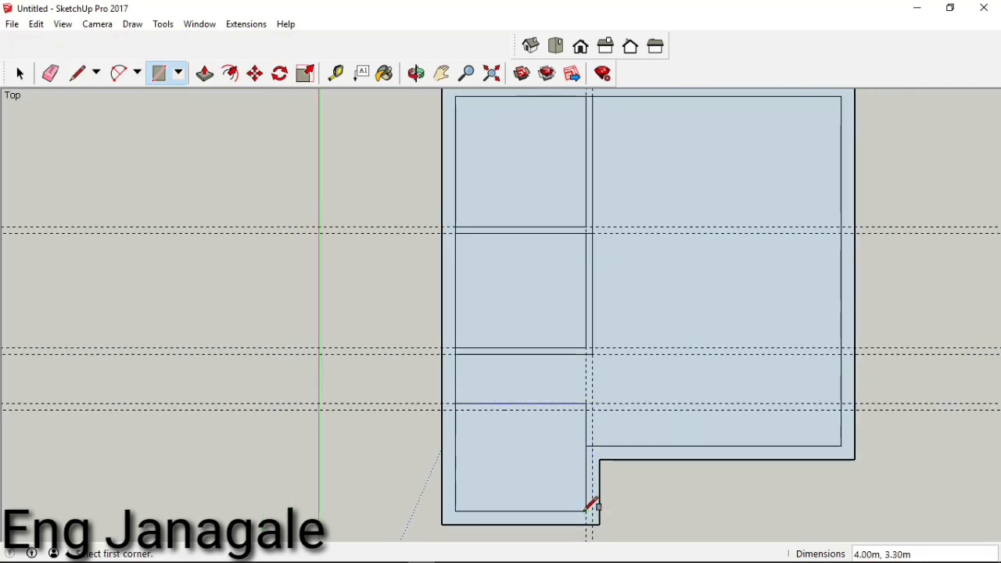
left_click(455, 403)
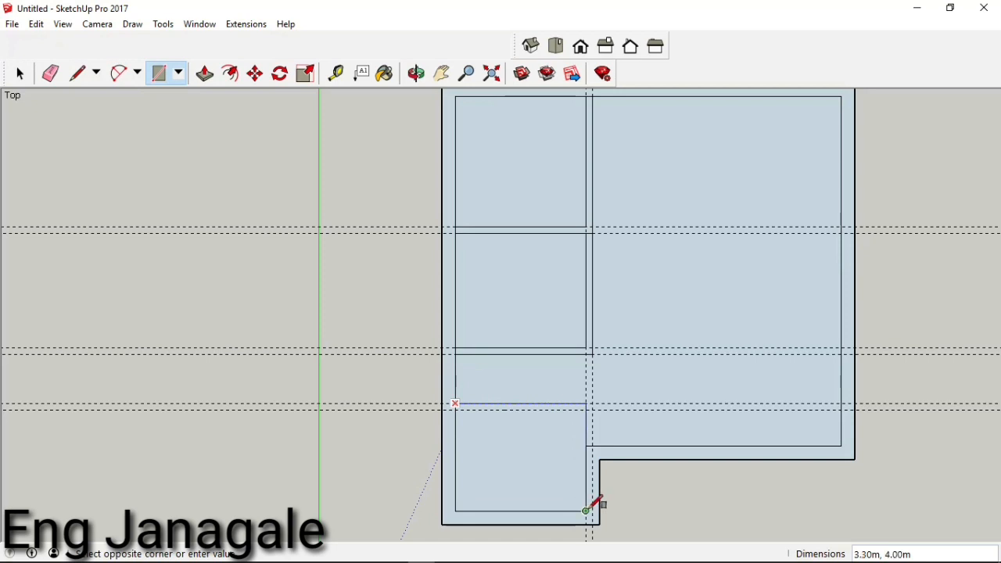
scroll(597, 501, "up", 2)
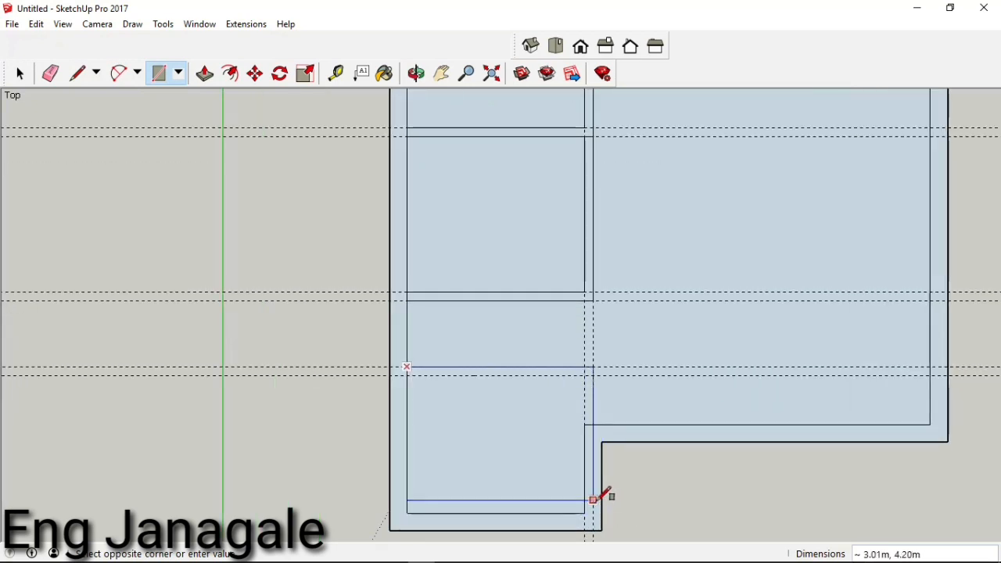
key("Escape")
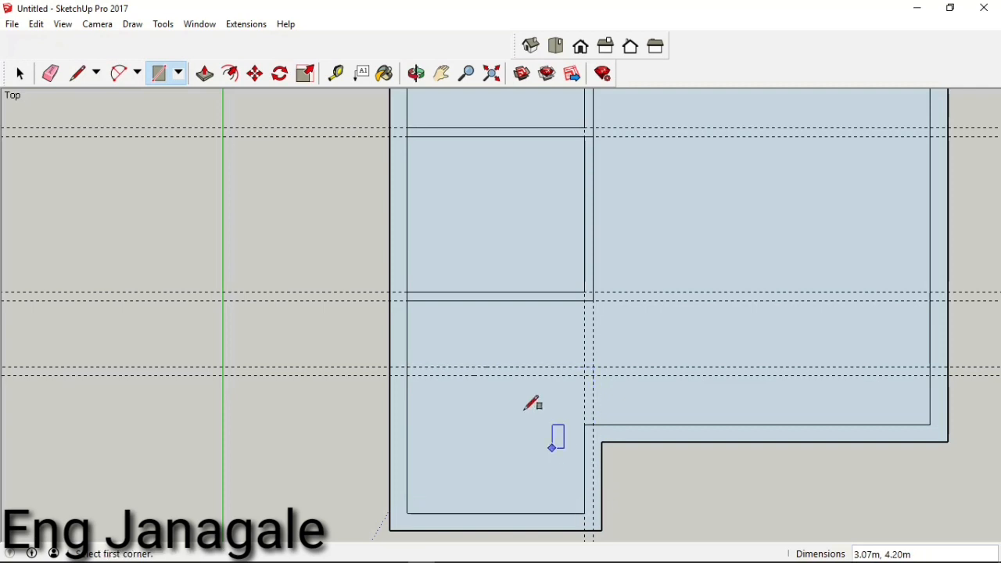
Draw a line 4.2 m right from the left wall along the third pair's upper guide, continuing down to the lower wall's inner edge
left_click(78, 72)
left_click(407, 367)
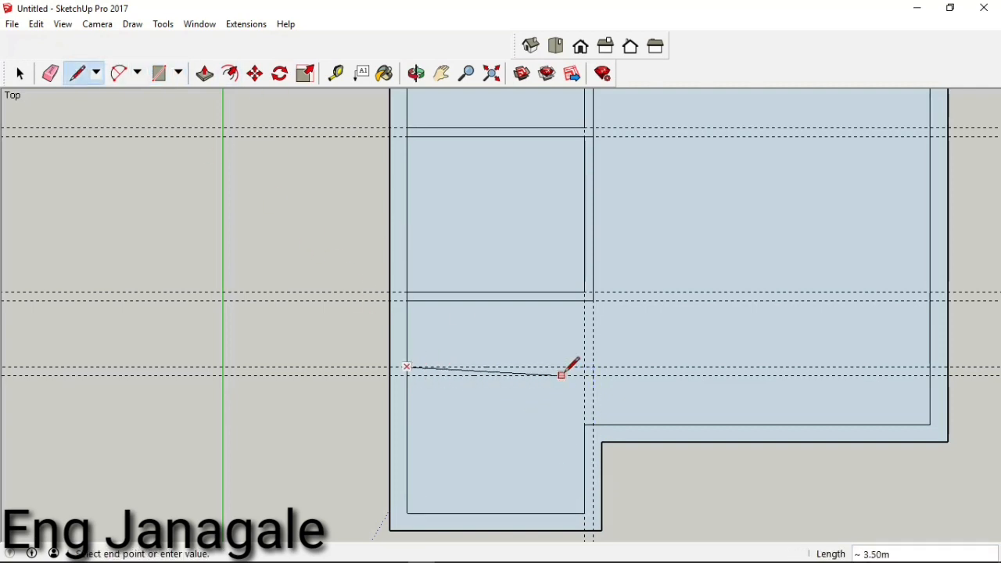
left_click(593, 367)
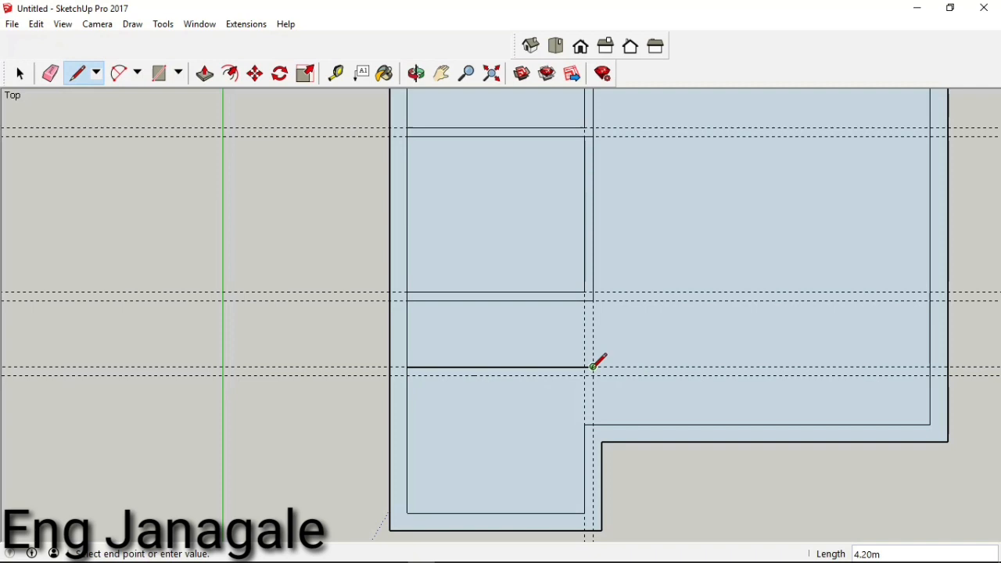
left_click(593, 424)
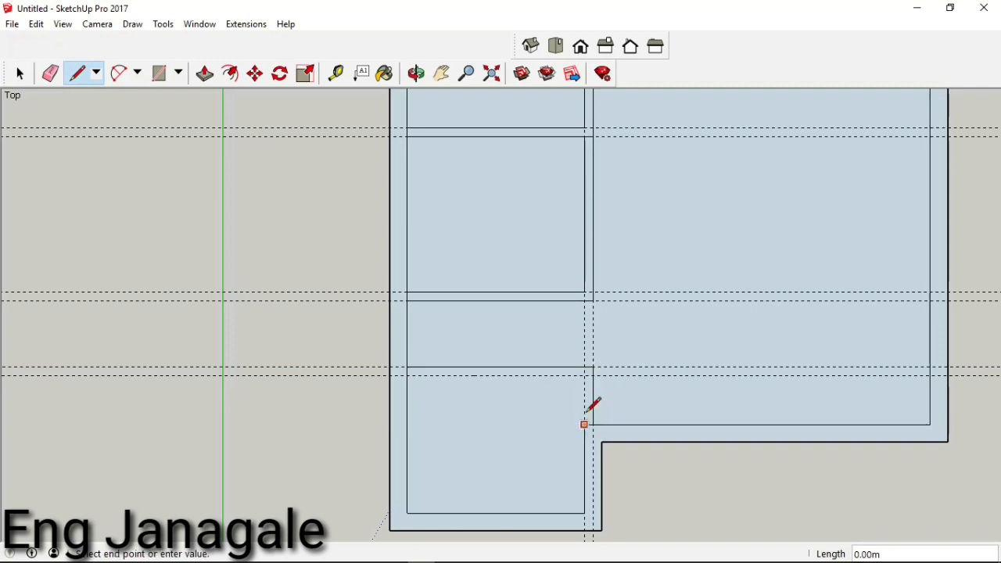
Draw the lower-left room's inner wall lines up to the third pair's lower guide and left along it to the outer wall
left_click(584, 376)
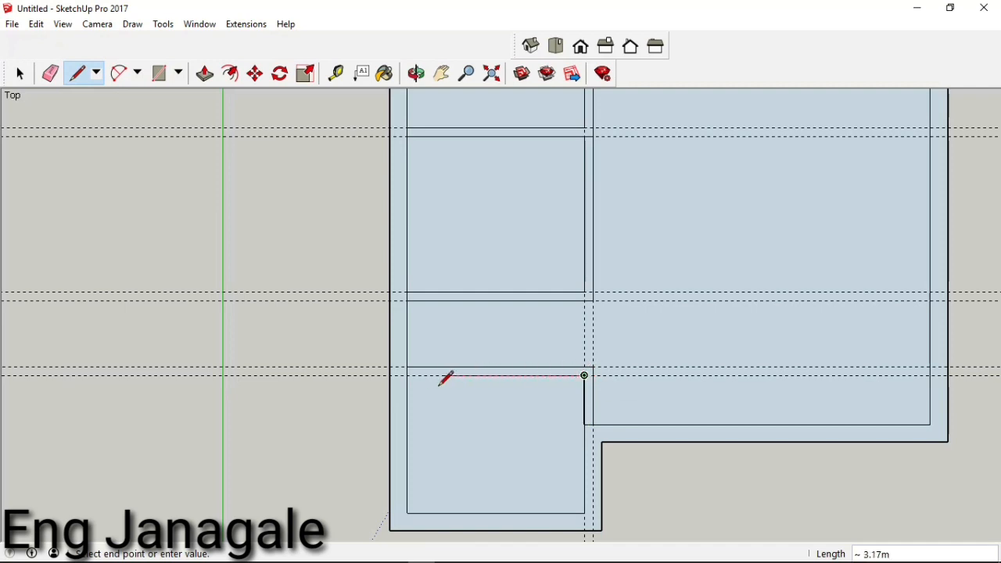
left_click(407, 376)
scroll(532, 446, "down", 2)
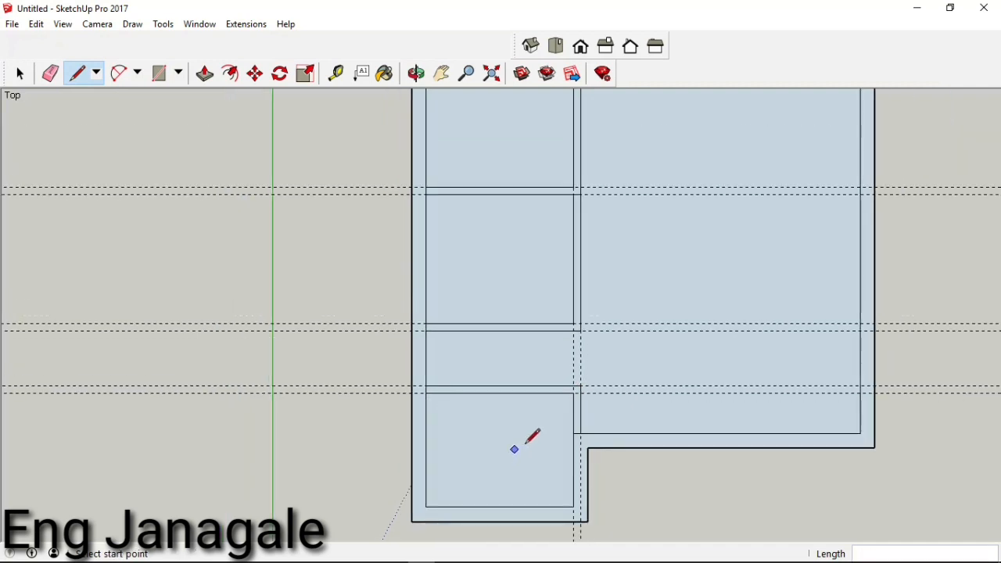
Place a vertical guide 1.5 m right of the left wall's inner edge and a second one 0.2 m further right
scroll(689, 426, "up", 1)
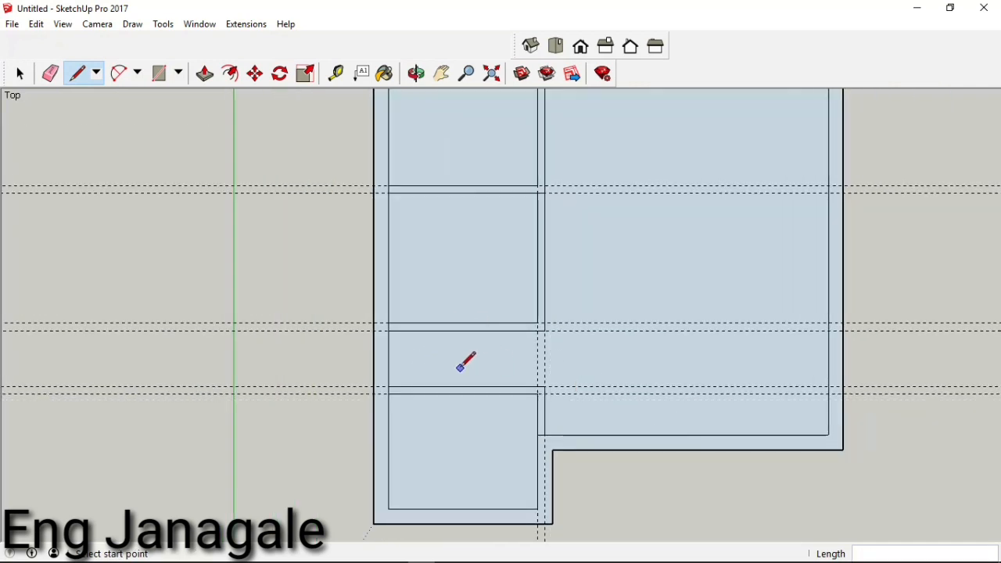
scroll(459, 368, "up", 1)
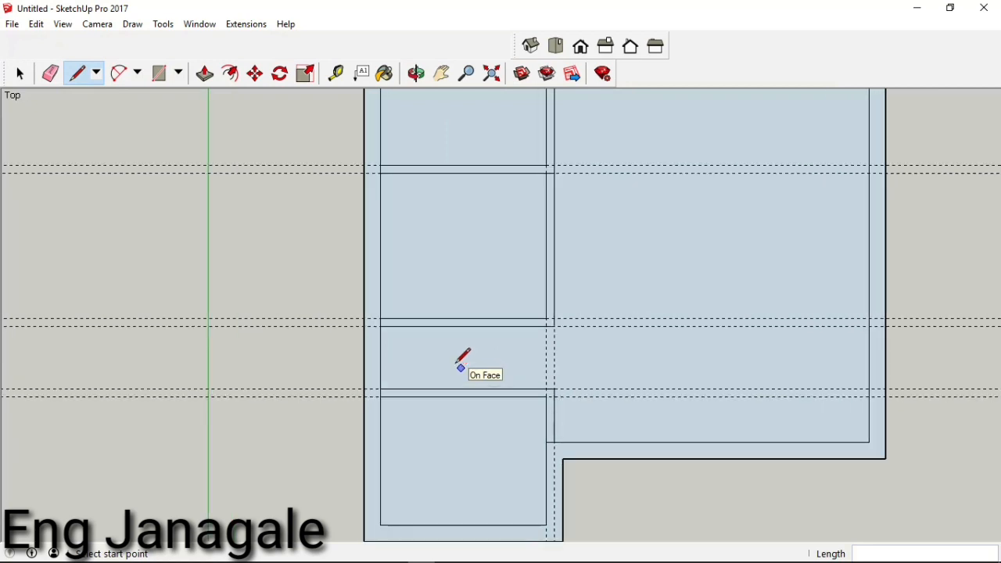
left_click(336, 73)
left_click(380, 368)
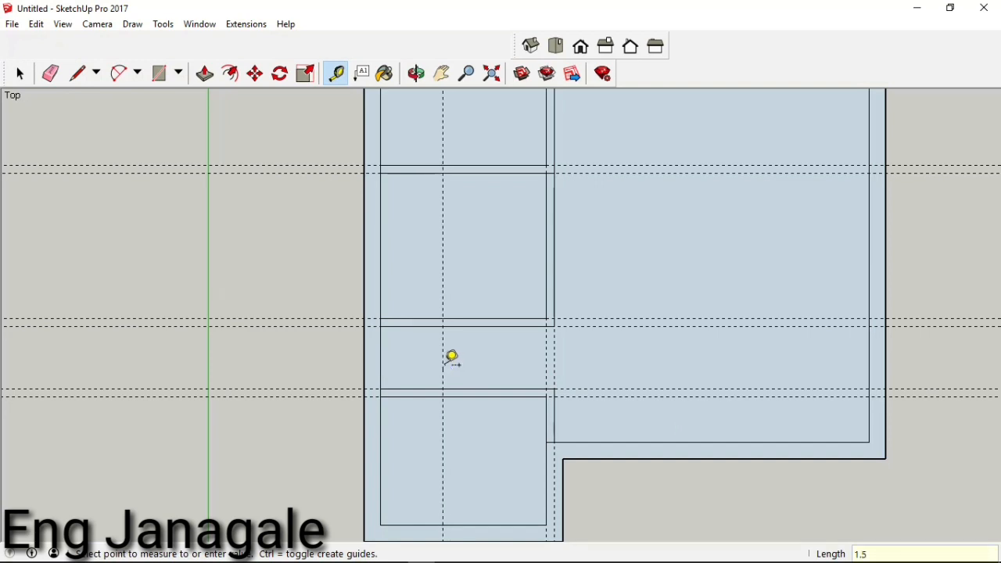
left_click(443, 364)
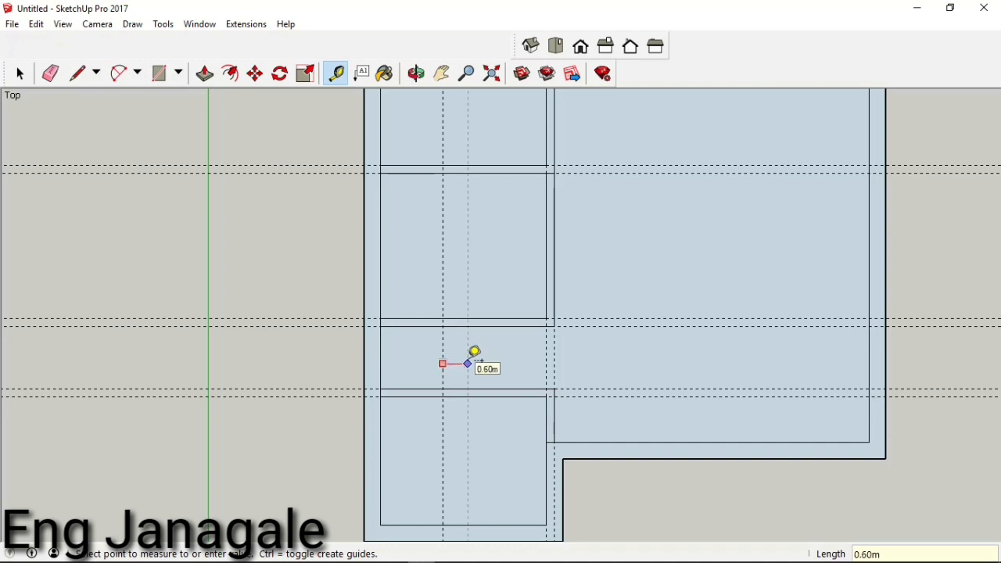
type(",2")
key("Return")
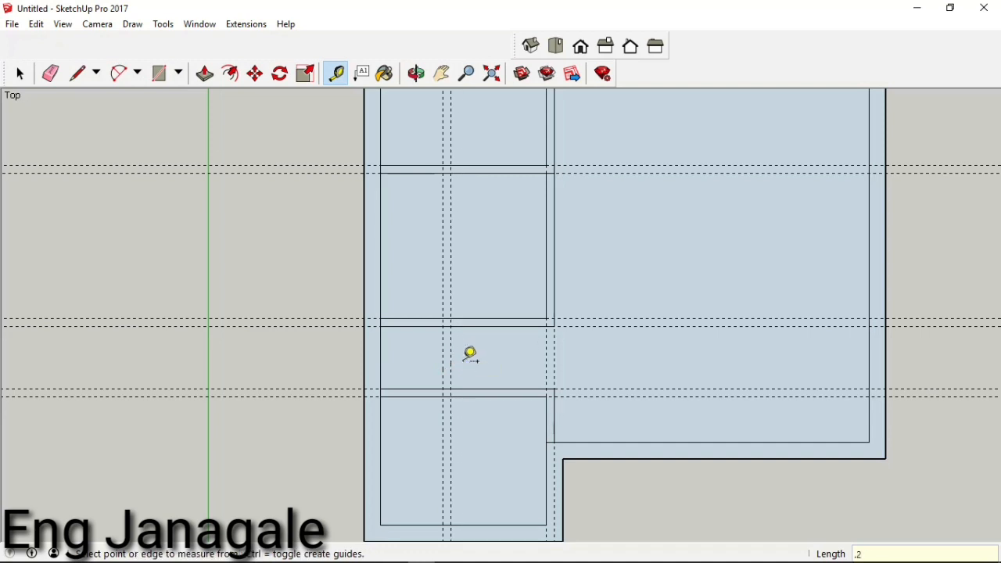
Draw 1.70 × 1.50 m and 1.50 × 1.50 m rectangles from the same upper-left corner between the two left rooms, forming the small room's partition
left_click(175, 83)
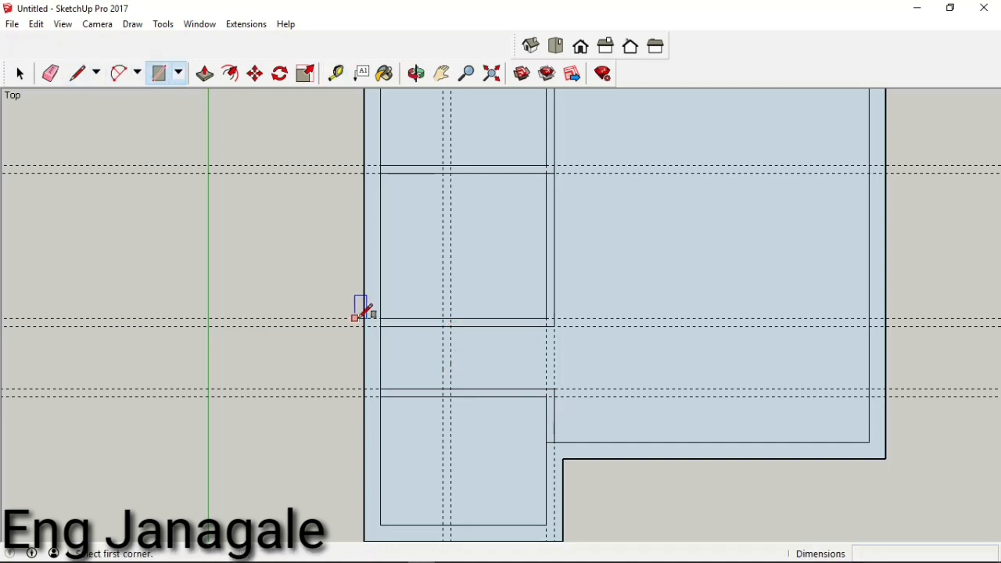
left_click(381, 327)
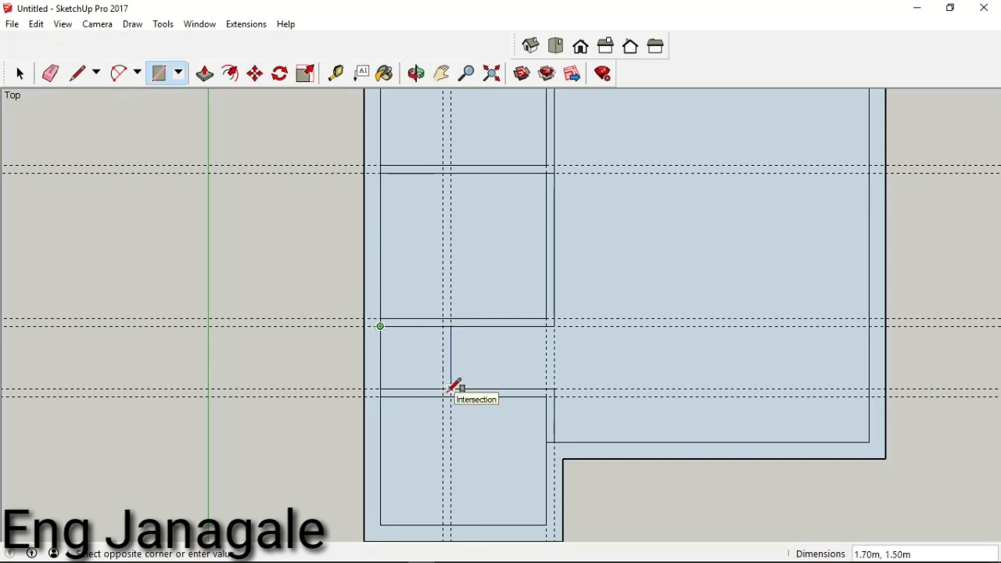
left_click(450, 389)
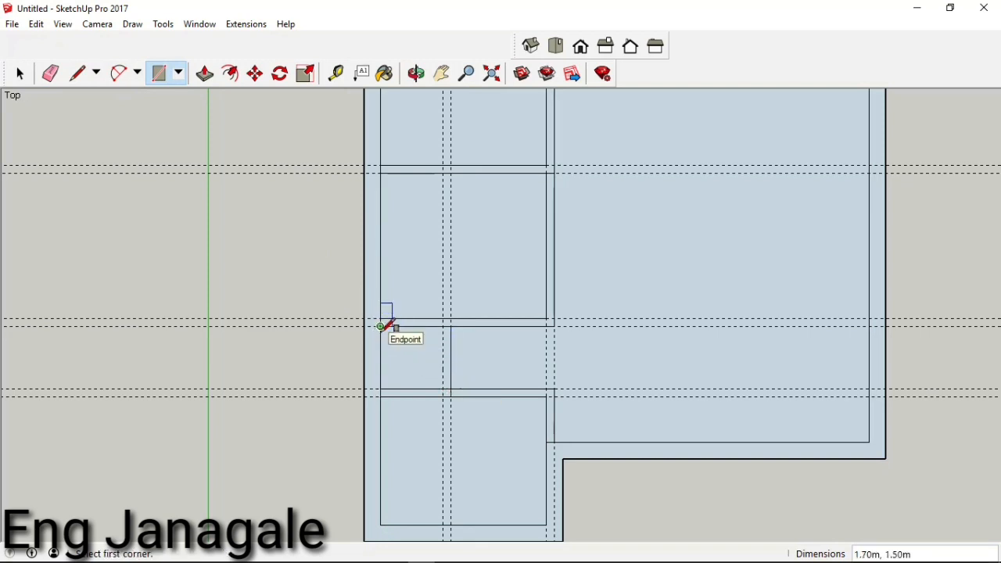
left_click(380, 326)
left_click(443, 389)
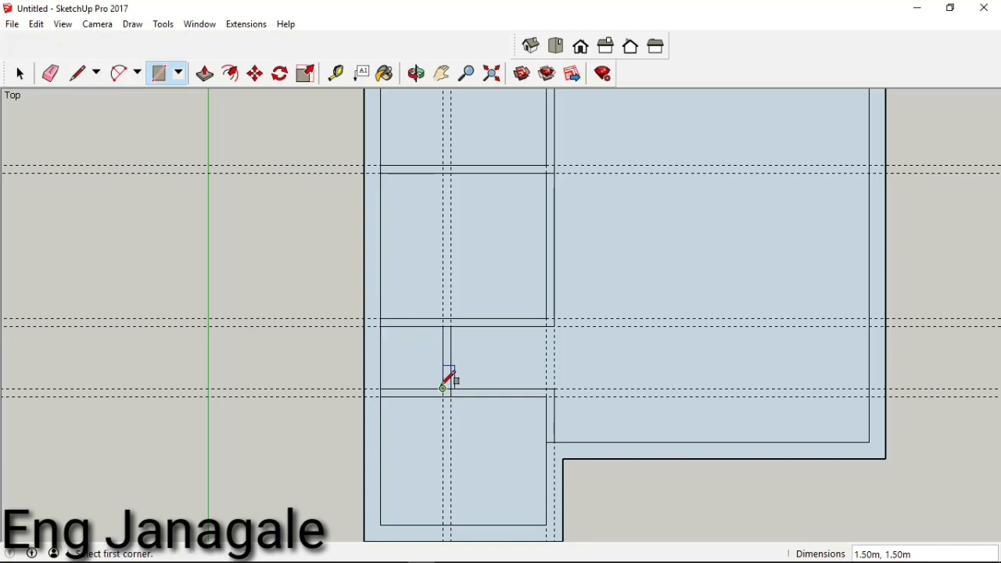
scroll(467, 298, "down", 1)
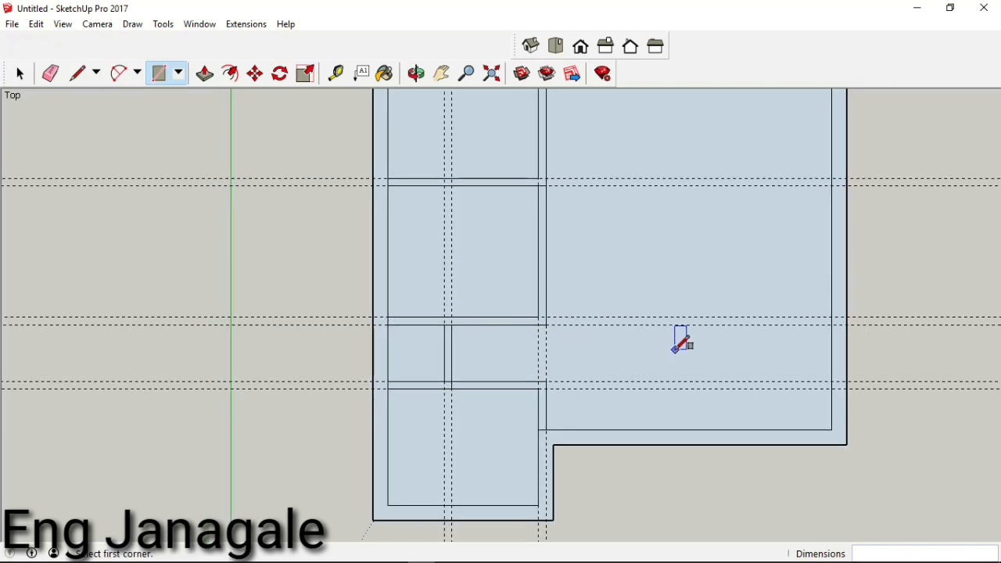
Delete all guides from the plan
left_click(35, 26)
left_click(94, 160)
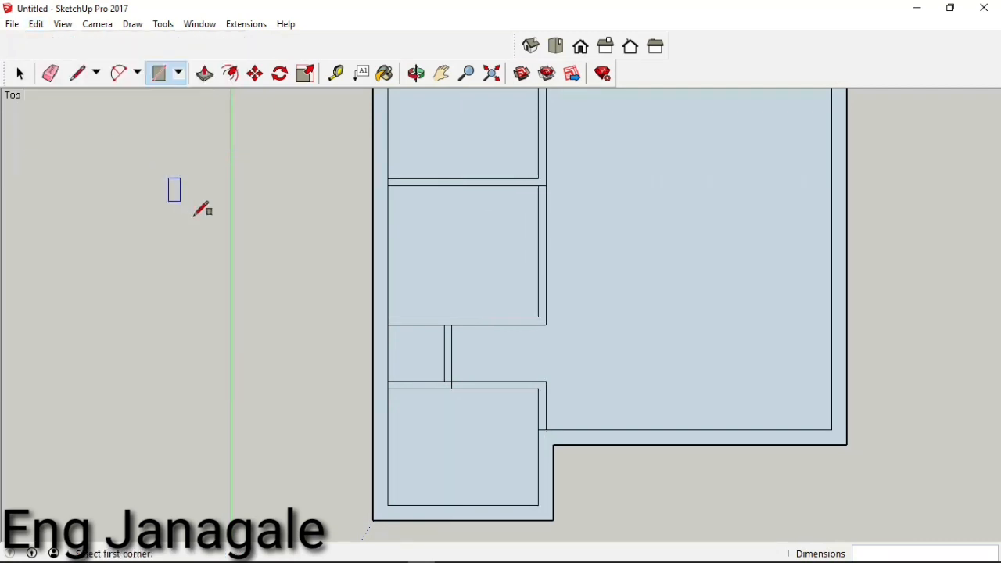
scroll(201, 206, "down", 1)
scroll(583, 399, "down", 1)
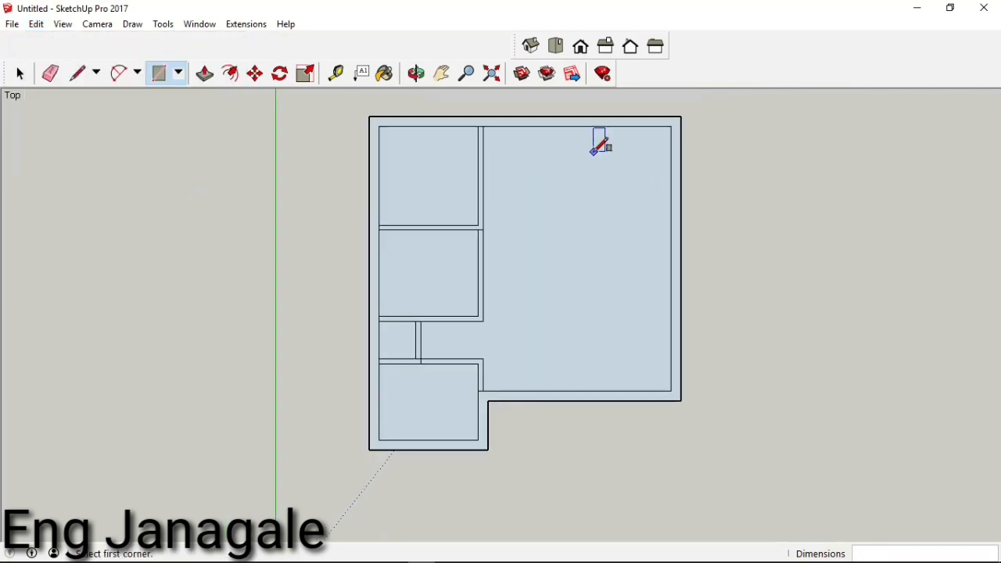
scroll(594, 142, "up", 1)
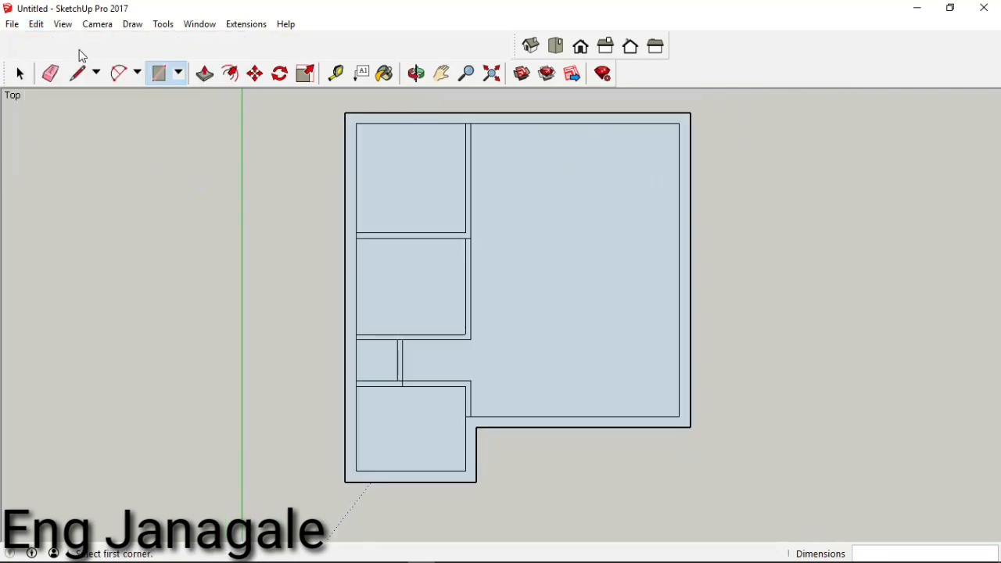
Erase the short line segments crossing the wall junctions at the top wall and between the two upper-left rooms
left_click(50, 73)
scroll(479, 104, "up", 1)
scroll(476, 110, "up", 1)
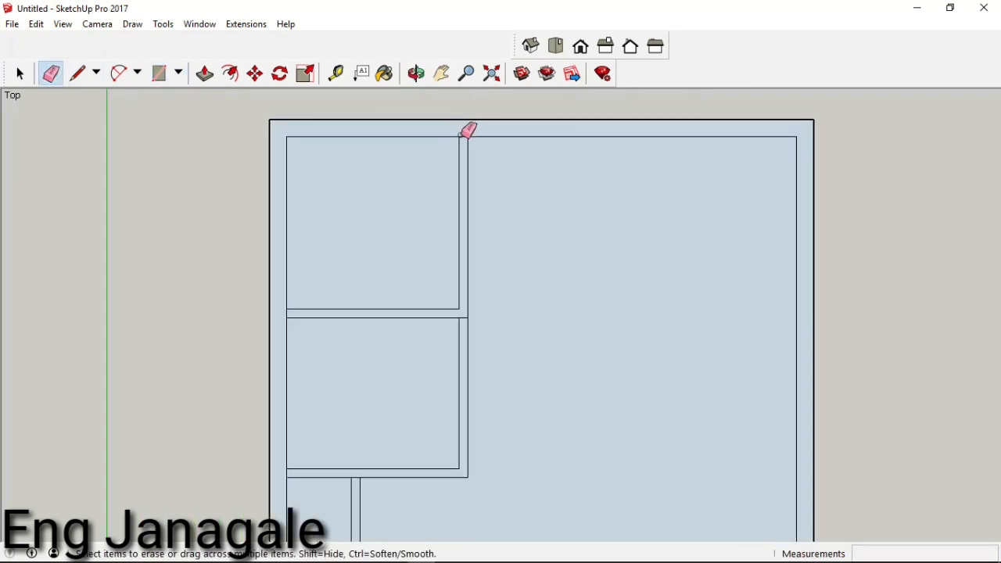
left_click(463, 138)
scroll(383, 188, "down", 1)
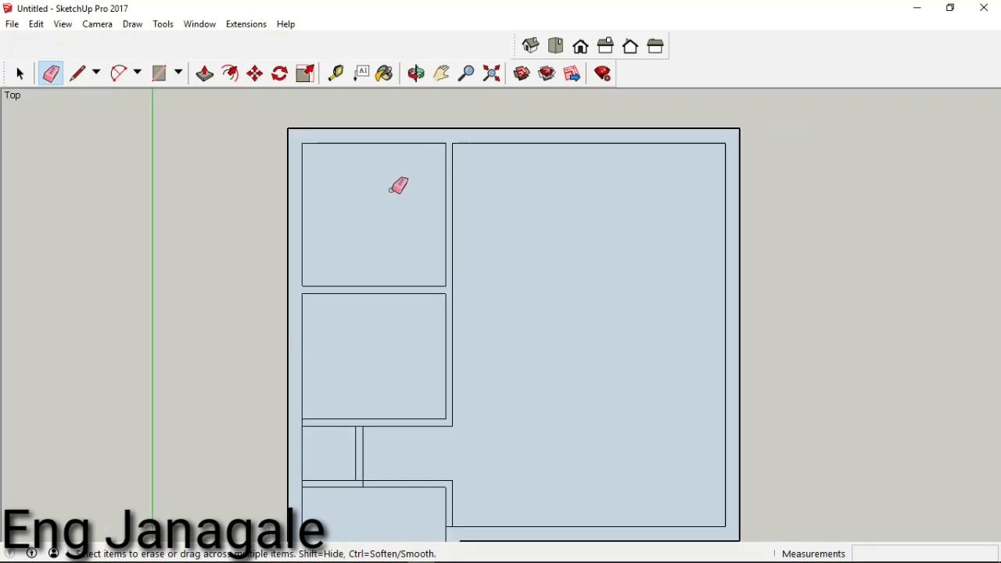
Erase the short segments crossing the walls around the small room, including both ends of its partition
scroll(434, 458, "up", 1)
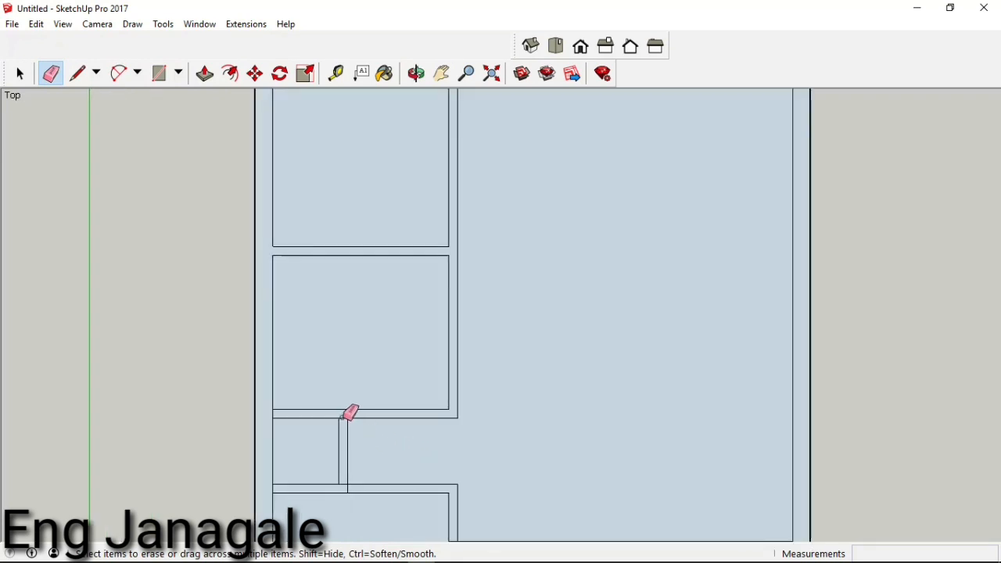
scroll(341, 490, "up", 1)
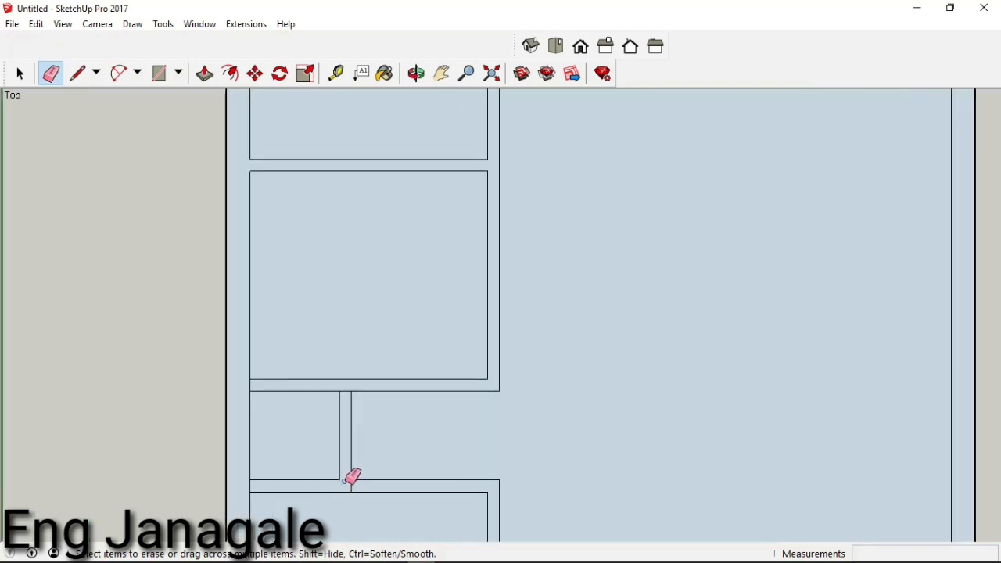
left_click(344, 392)
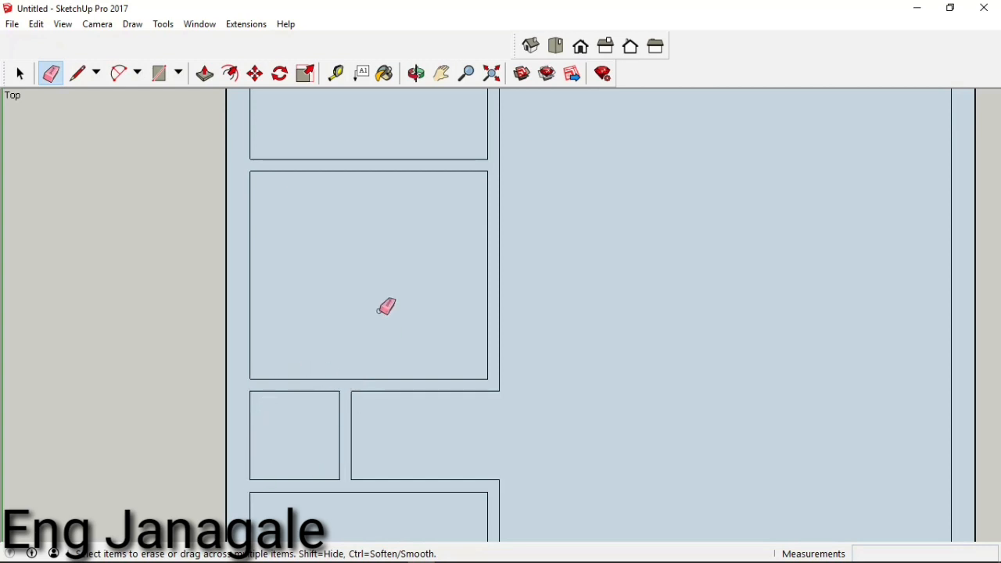
Erase the short segment crossing the junction of the lower-left room's right wall and the large room's lower wall
scroll(386, 306, "down", 3)
scroll(461, 501, "up", 2)
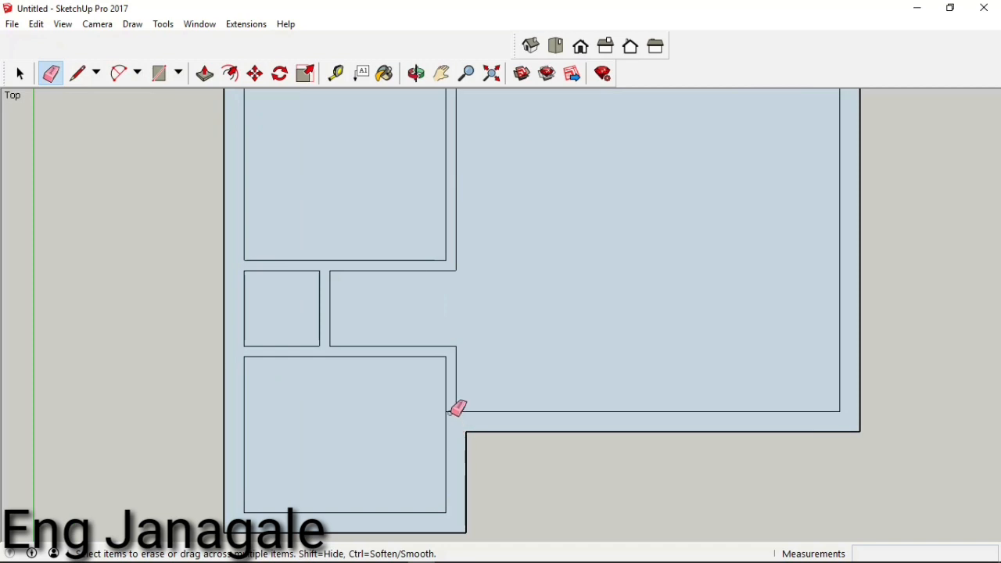
scroll(309, 389, "down", 3)
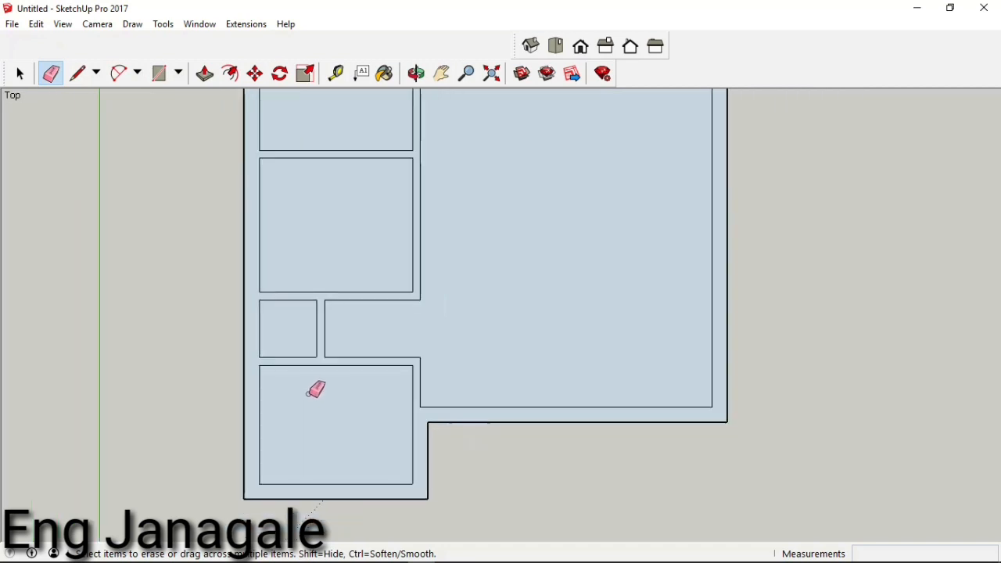
scroll(321, 415, "down", 1)
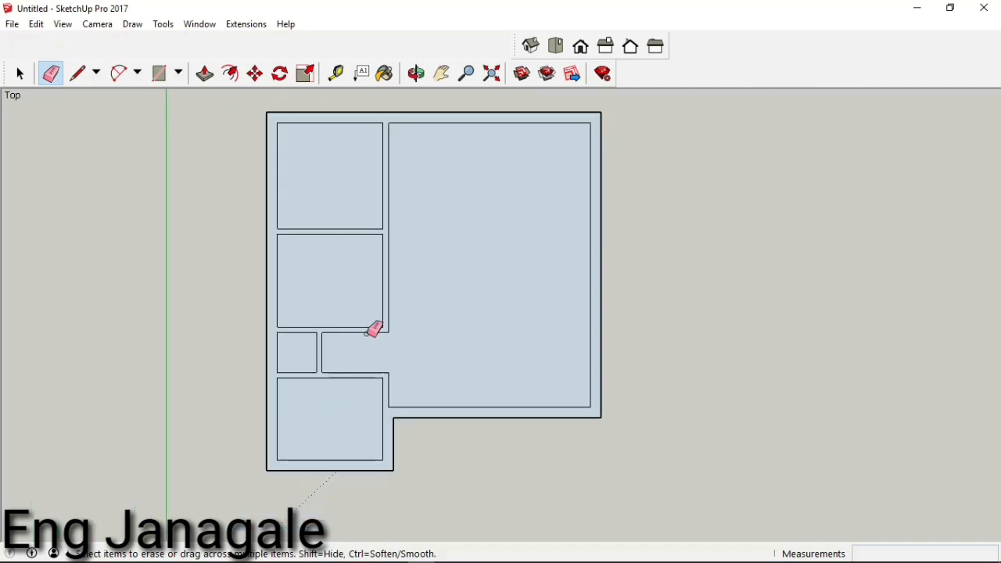
scroll(376, 337, "down", 1)
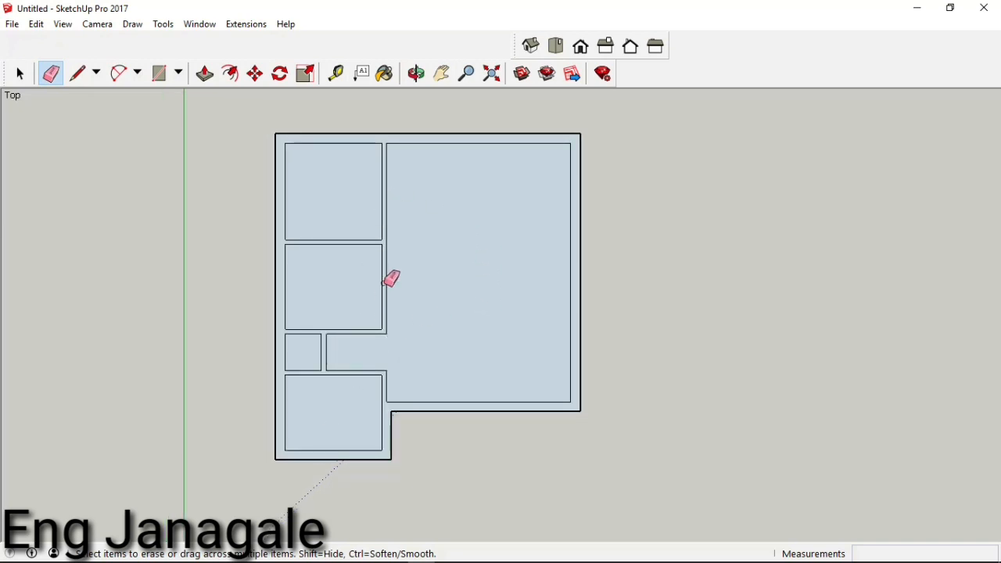
Place a vertical guide 1.8 m right of the large room's left wall line and another 0.2 m further right
scroll(442, 124, "up", 1)
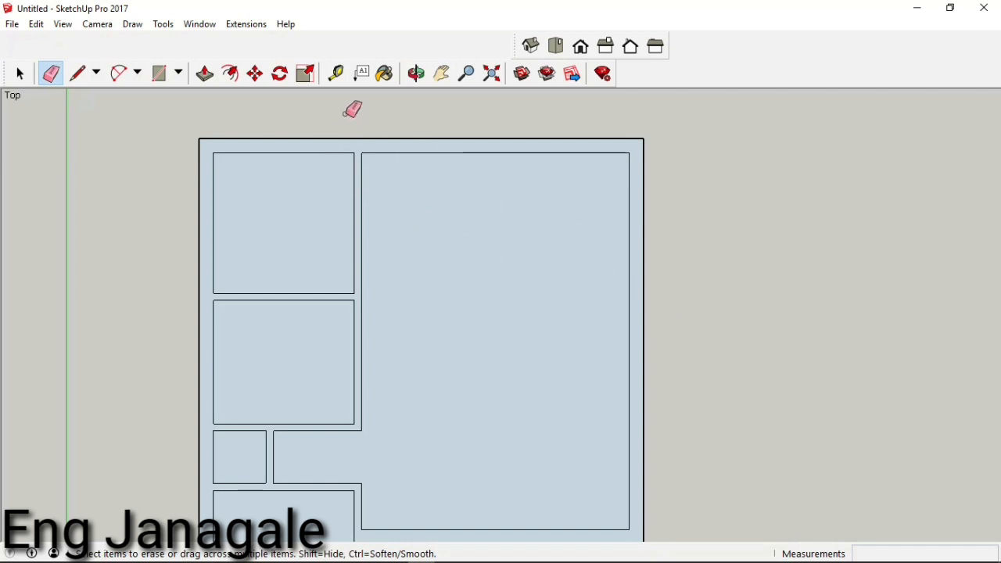
left_click(335, 73)
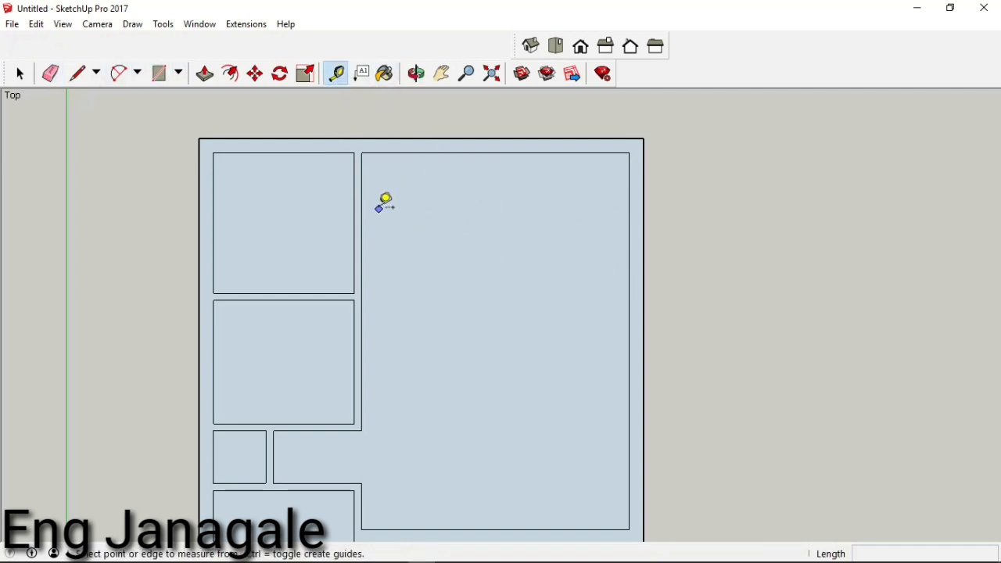
left_click(361, 204)
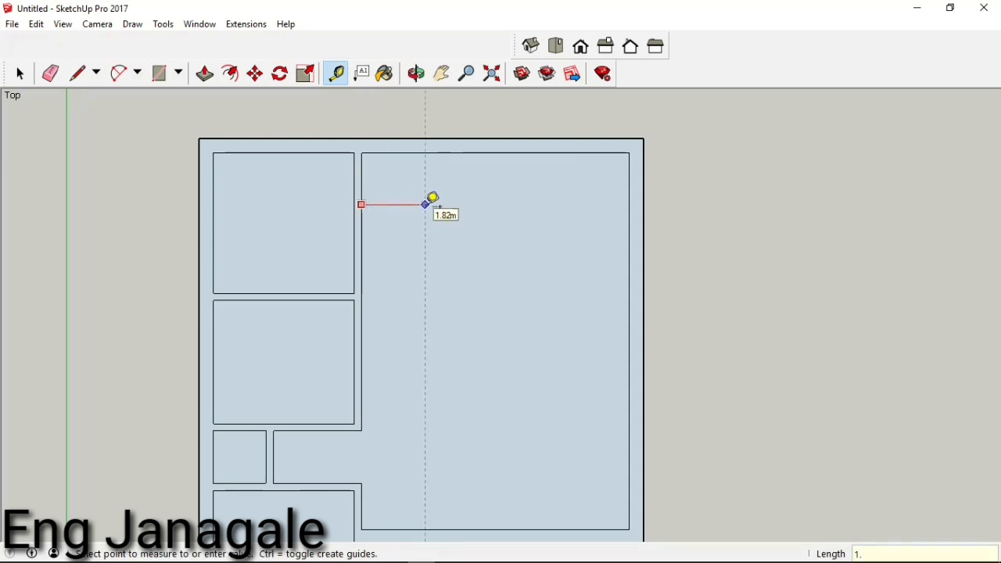
type("1.8")
key("Return")
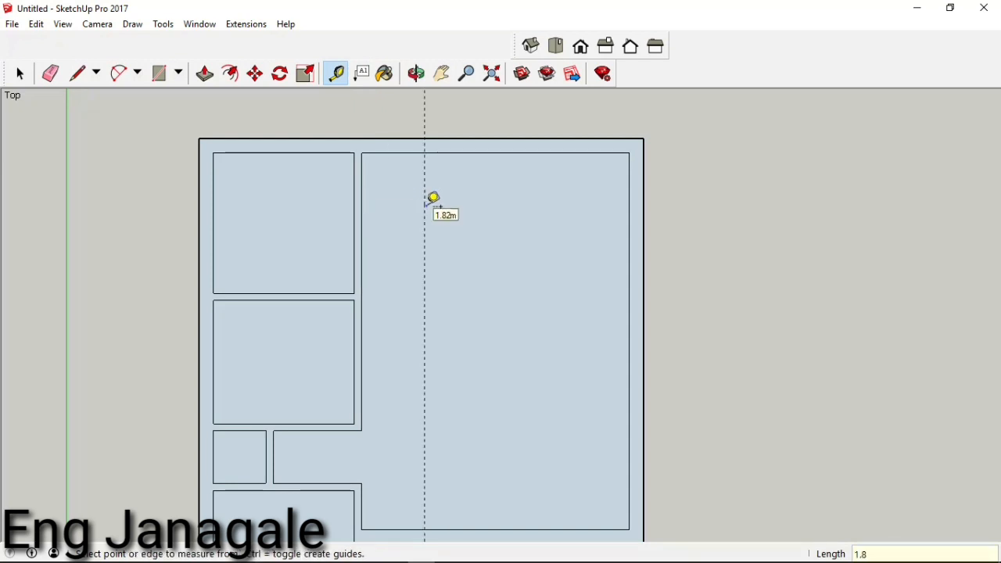
left_click(425, 211)
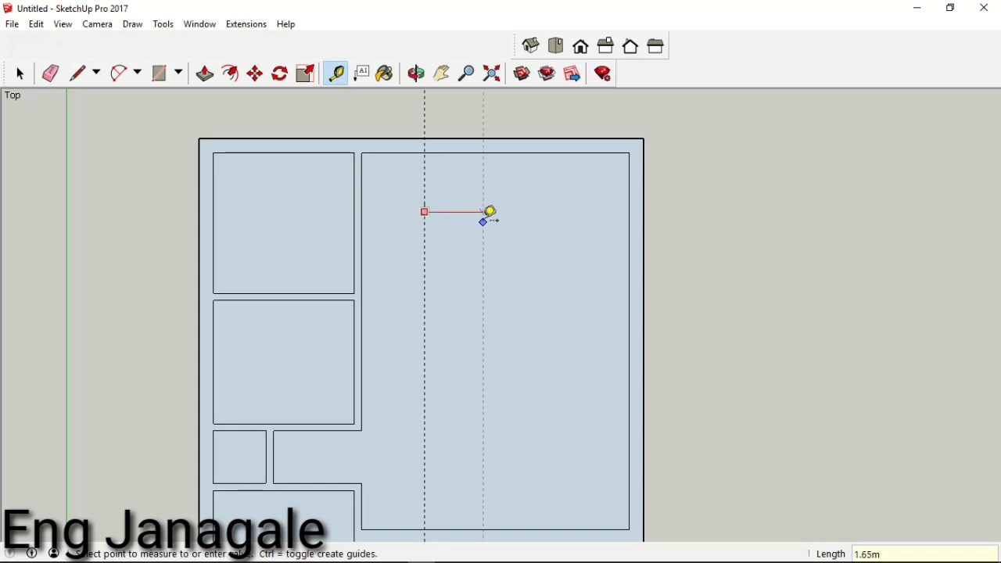
type(".2")
key("Return")
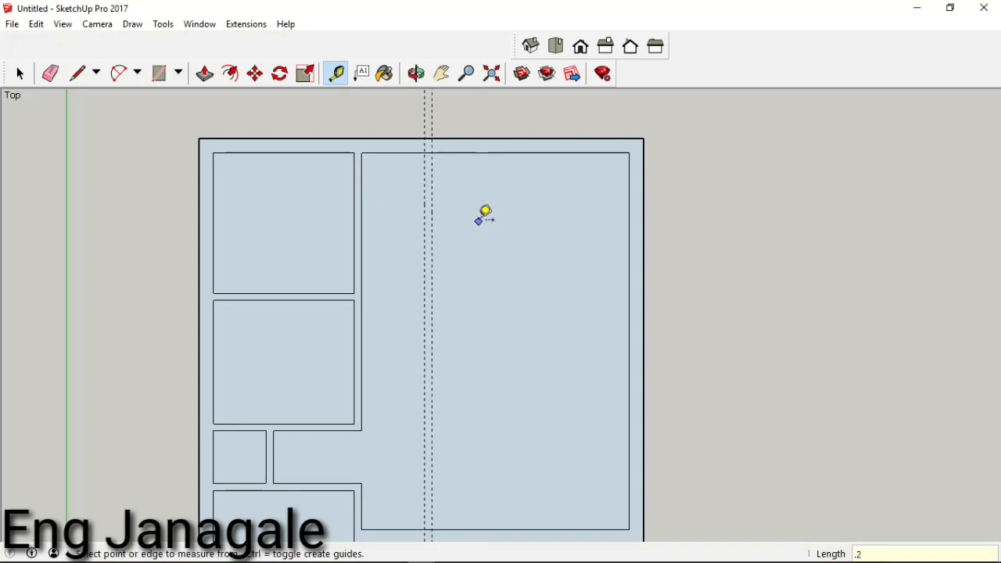
Add a vertical guide 2 m right of the last one and another 0.2 m back to its left
left_click(431, 214)
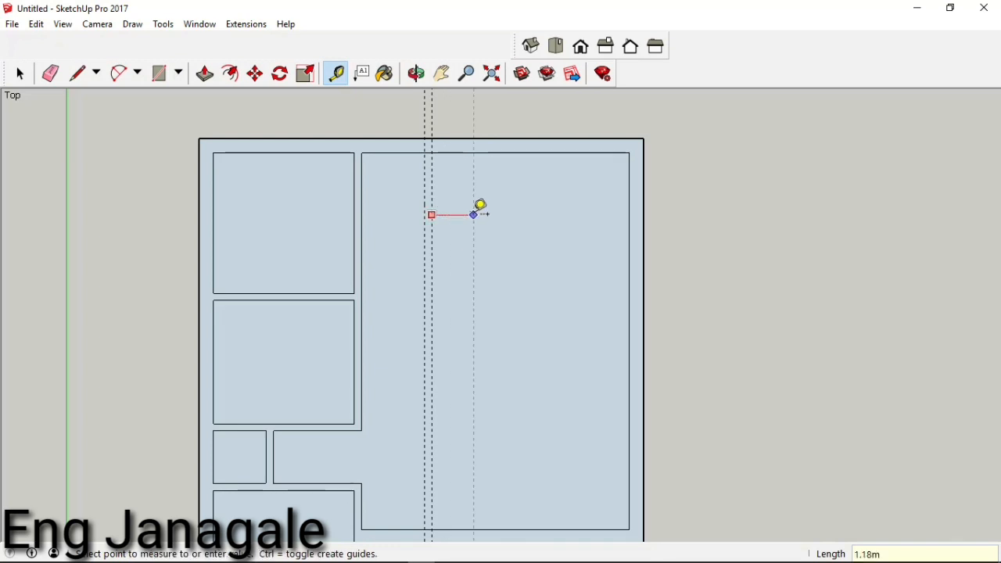
type("2")
key("Return")
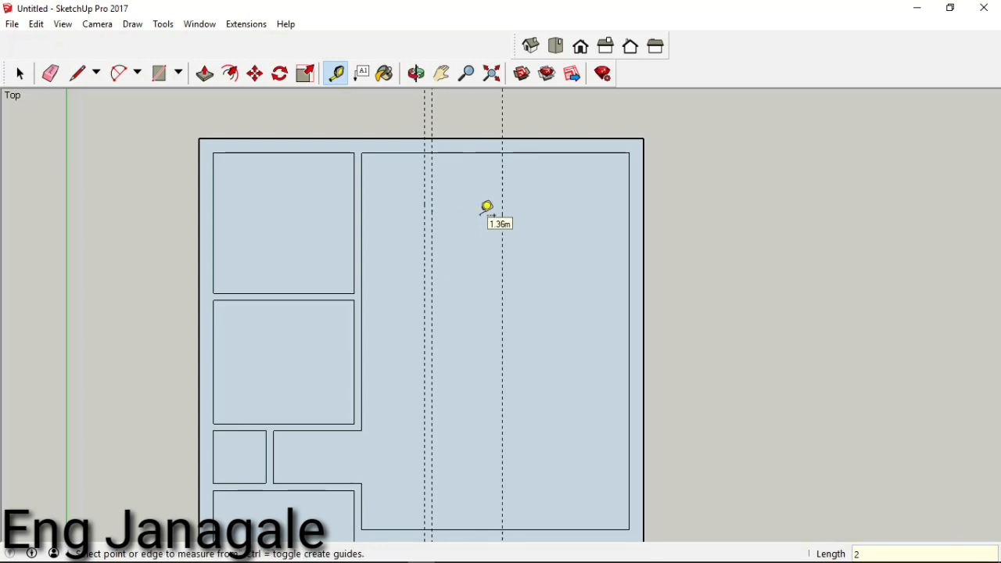
left_click(502, 213)
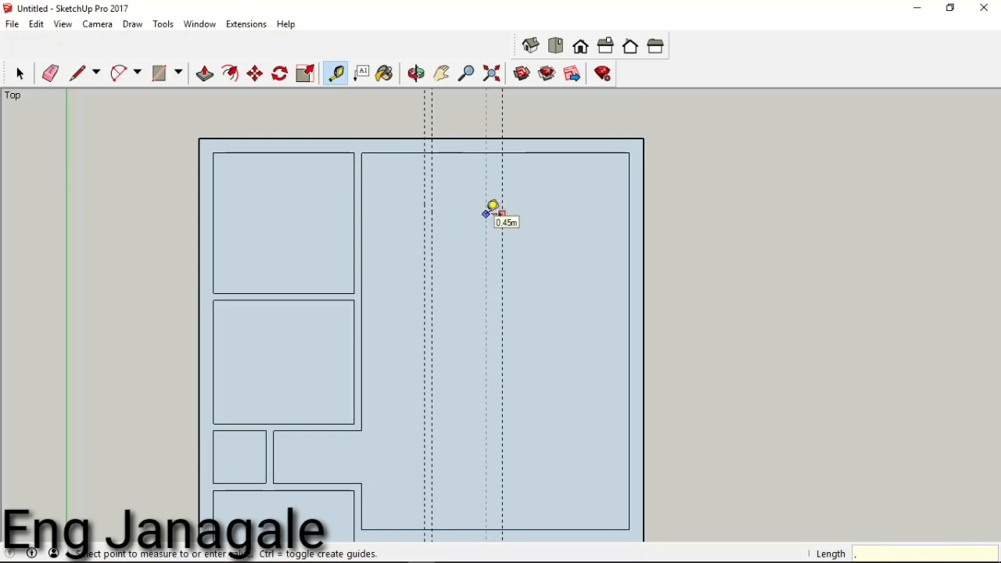
key("Return")
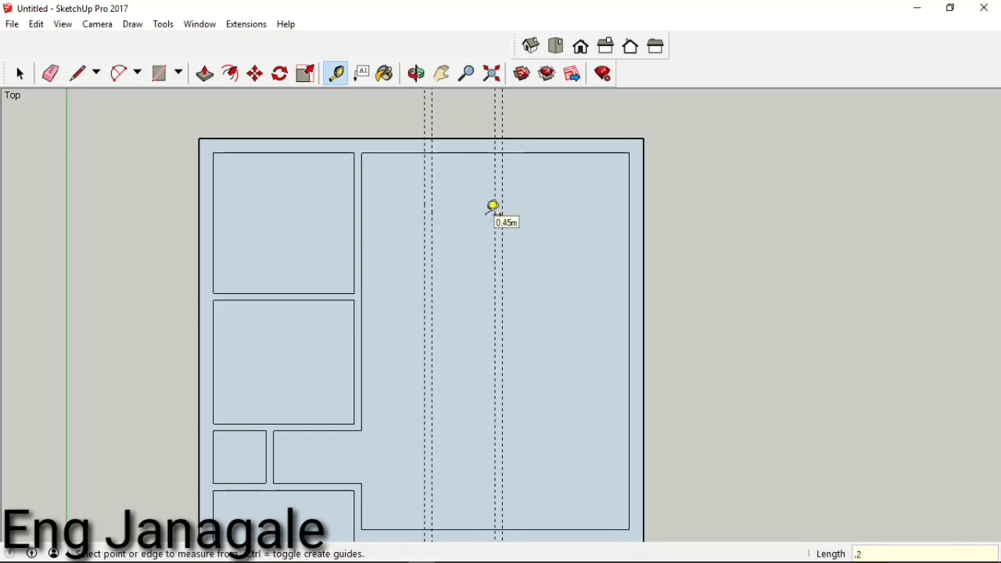
Place a horizontal guide 2.5 m below the large room's upper wall line and another 0.2 m further down
left_click(470, 152)
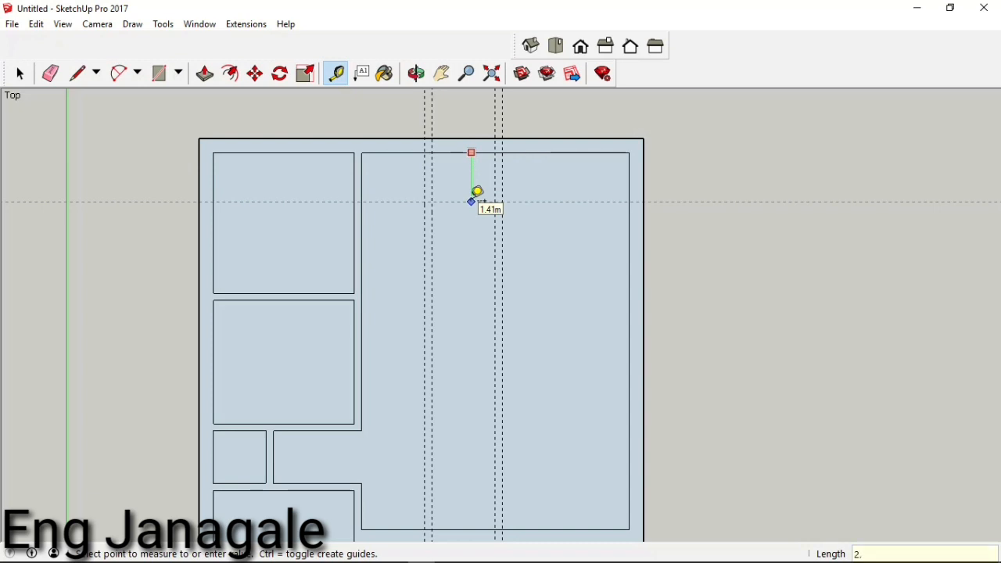
key("Return")
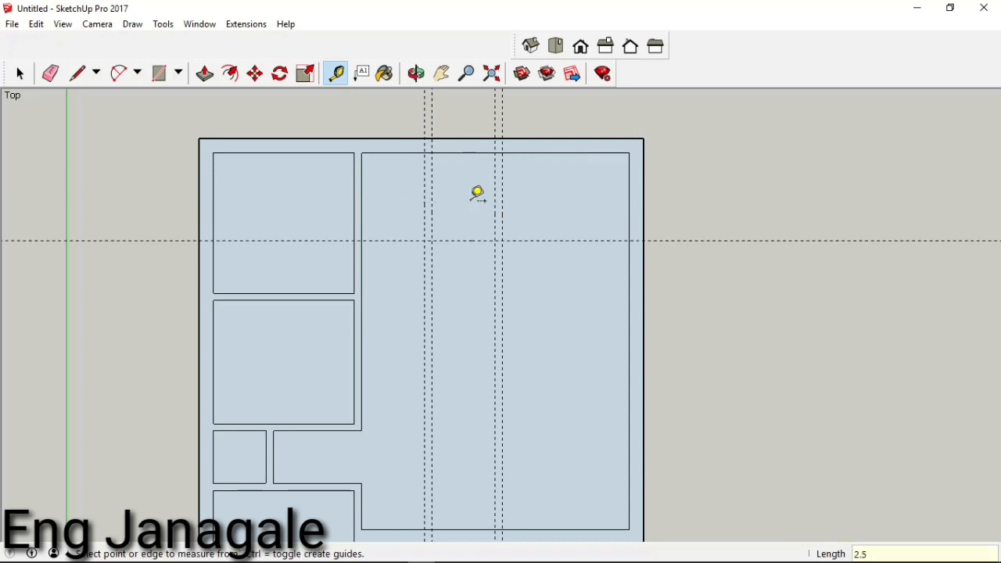
left_click(471, 241)
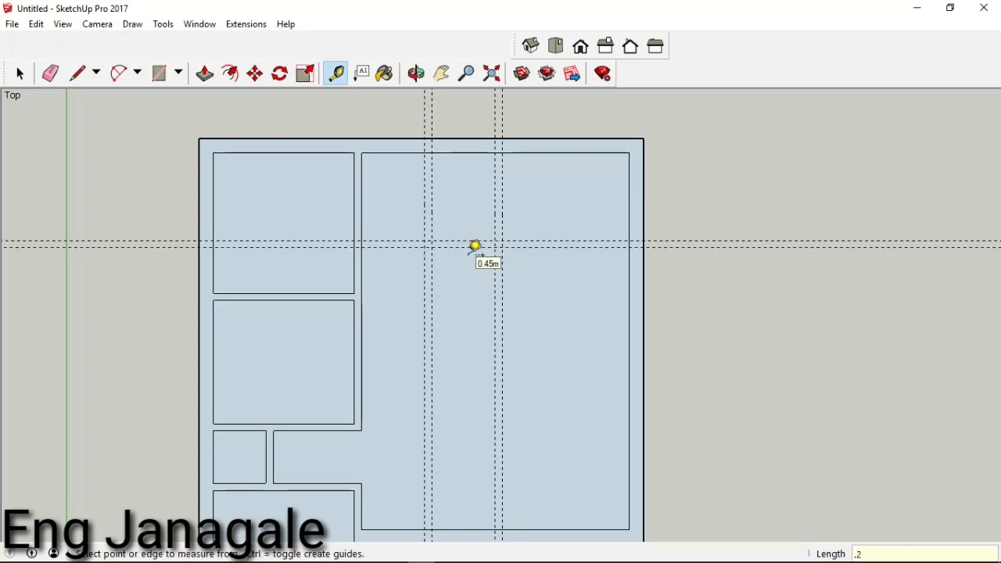
Draw the inner and outer wall lines enclosing a 1.8 m by 2.5 m room in the large room's upper-left corner, following the guides
left_click(77, 78)
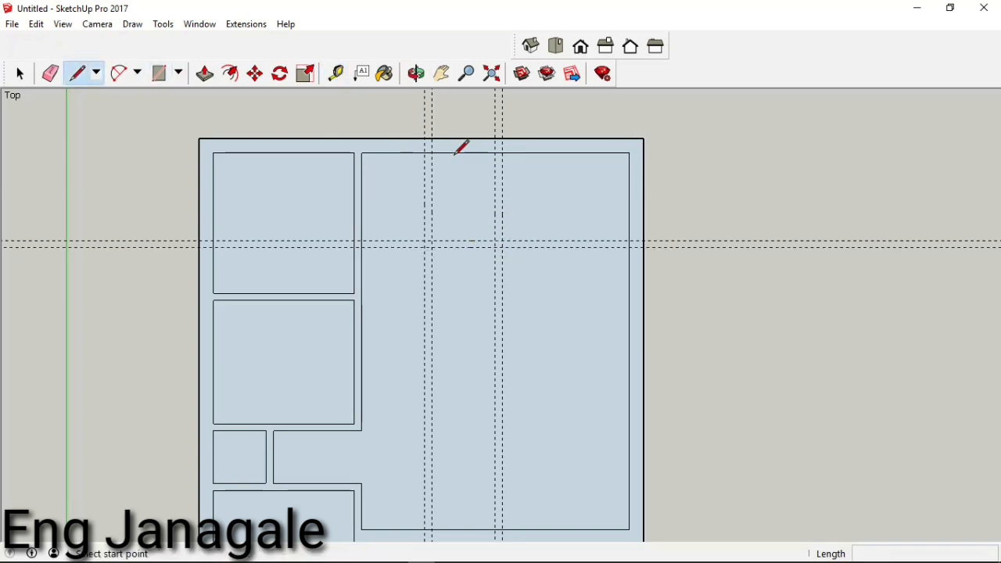
left_click(424, 153)
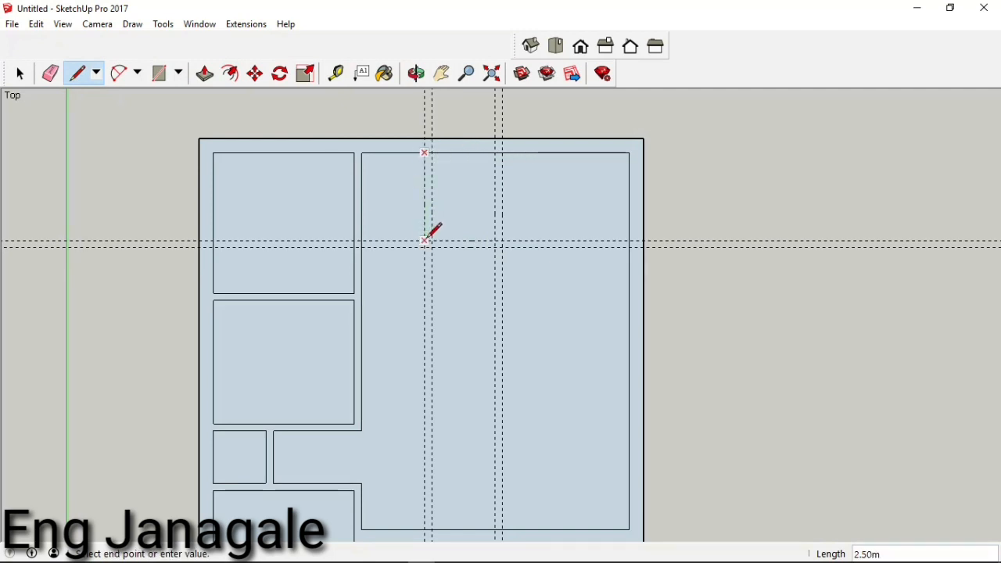
left_click(424, 240)
left_click(362, 240)
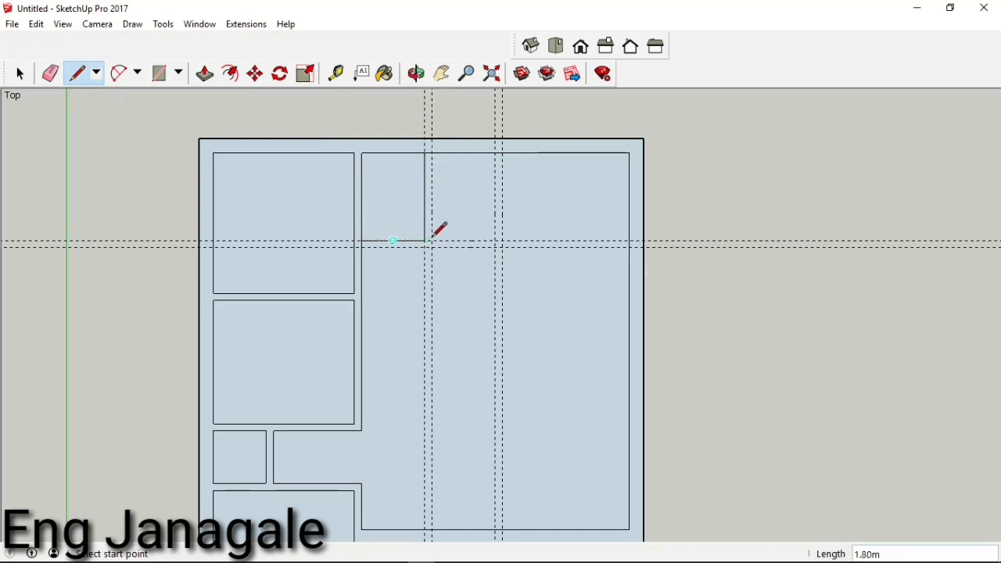
left_click(360, 247)
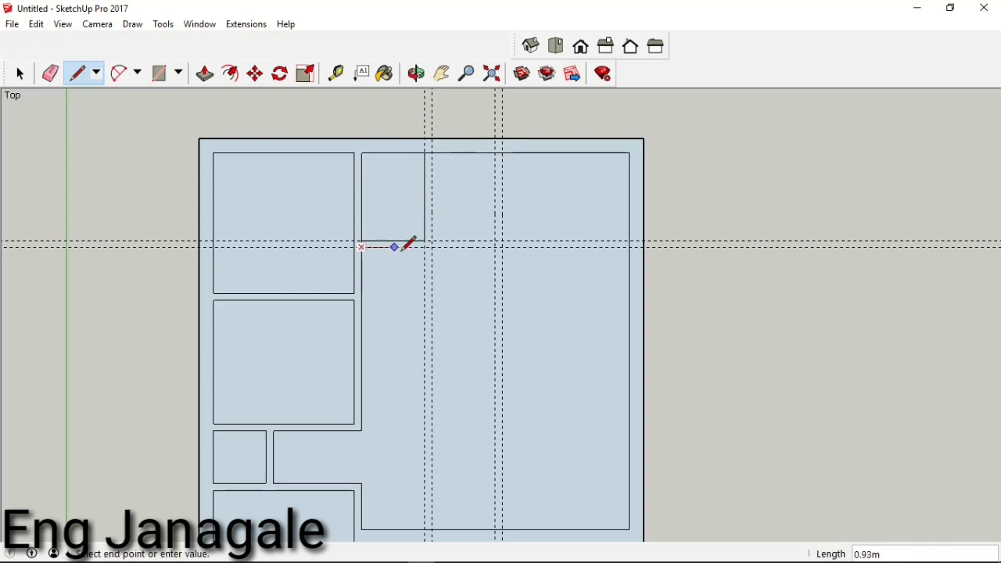
left_click(432, 247)
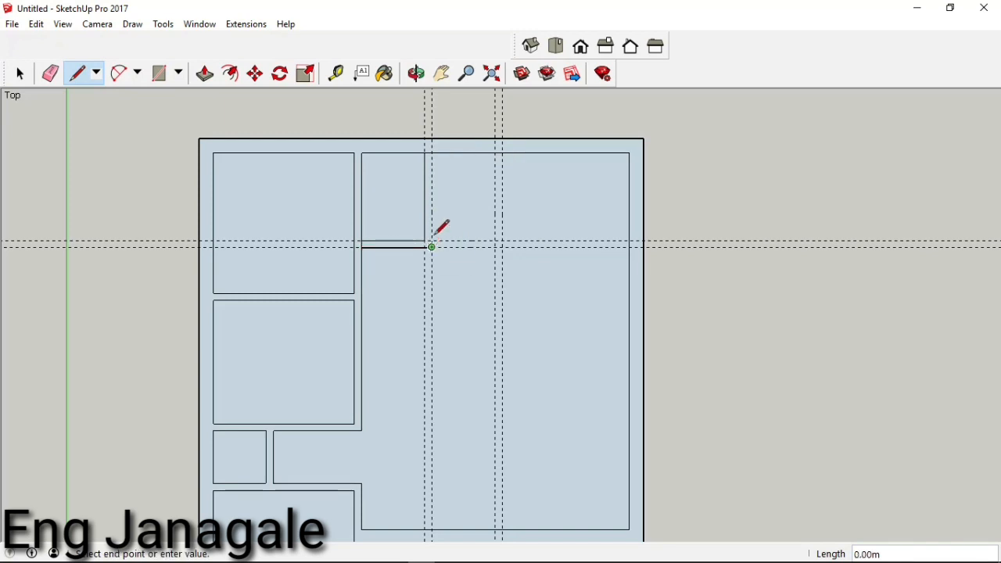
left_click(432, 152)
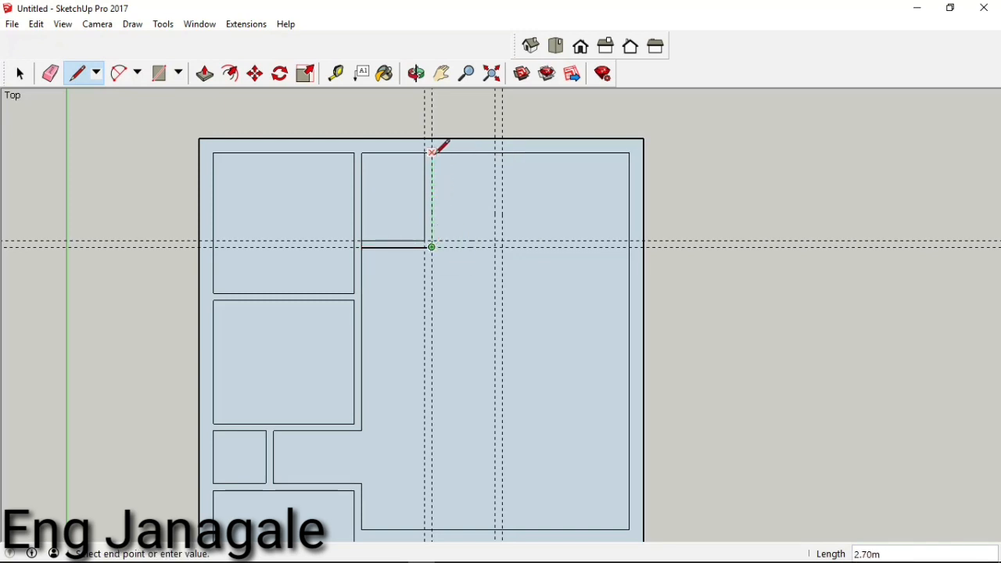
Draw the lower and right wall lines of a second 1.8 m wide room beside the first, following the guide intersections
left_click(495, 152)
left_click(494, 241)
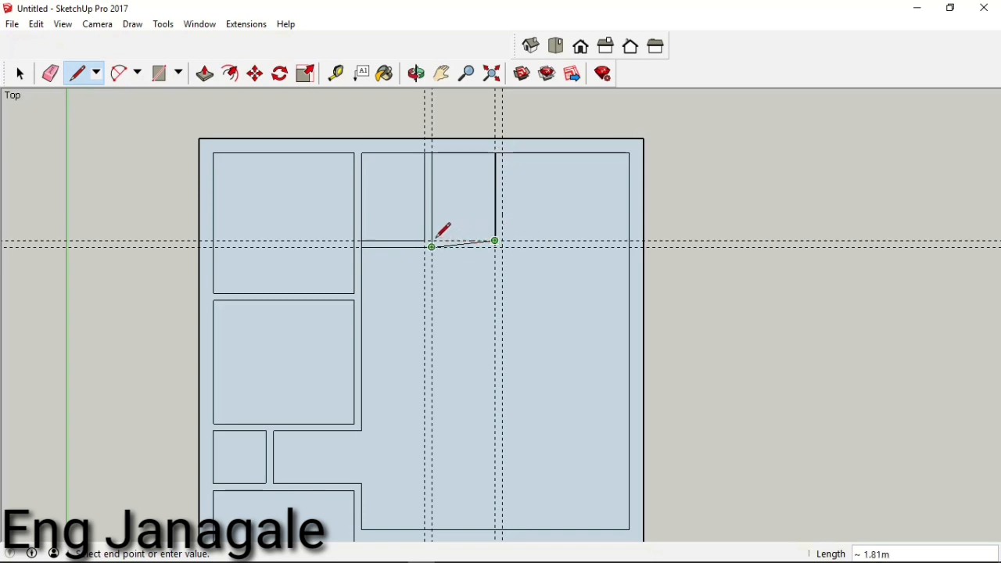
scroll(442, 229, "up", 3)
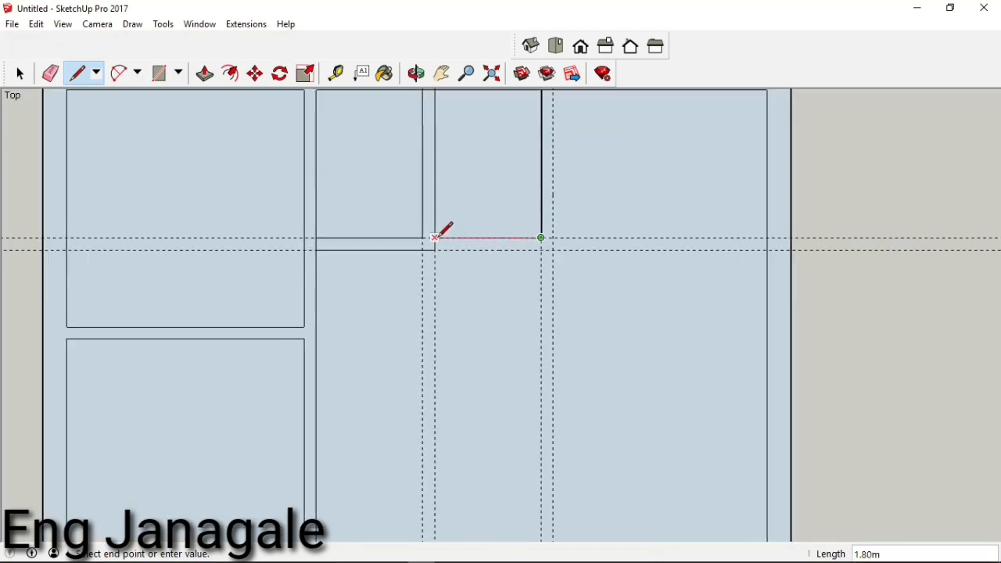
left_click(434, 237)
left_click(435, 250)
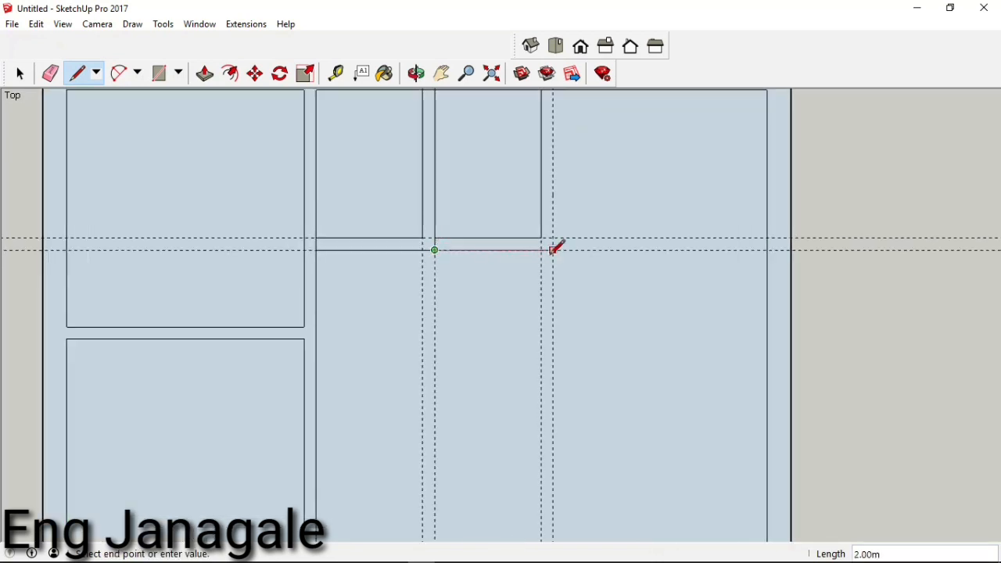
left_click(553, 251)
scroll(520, 293, "down", 2)
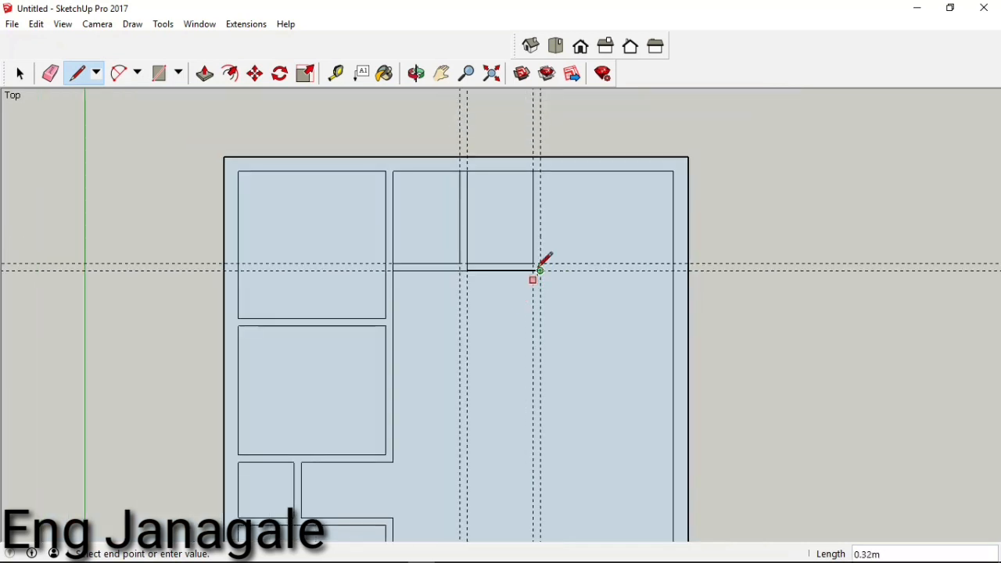
left_click(539, 171)
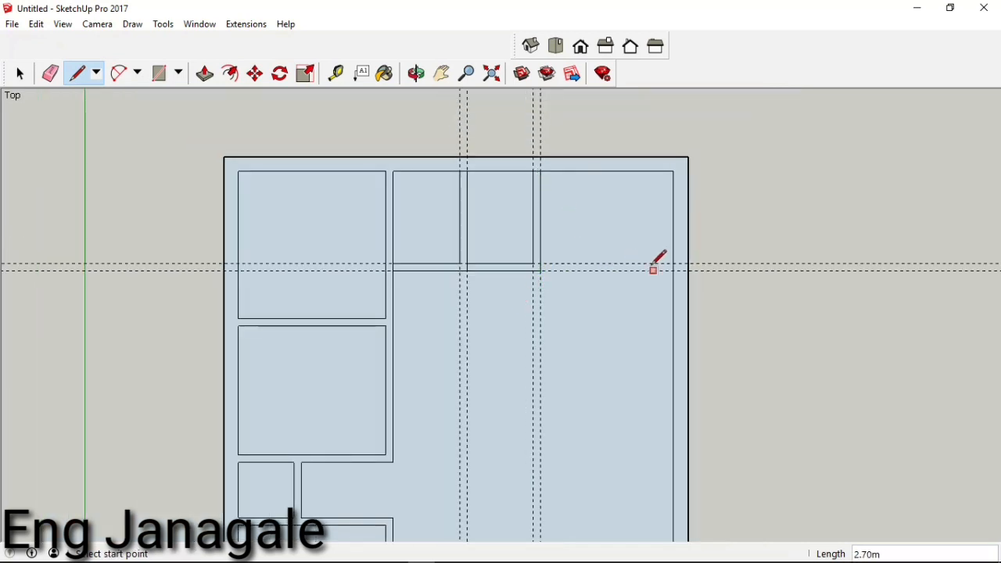
Extend the lower wall's two parallel lines from the second room's right wall to the large room's right wall line
left_click(540, 265)
left_click(672, 264)
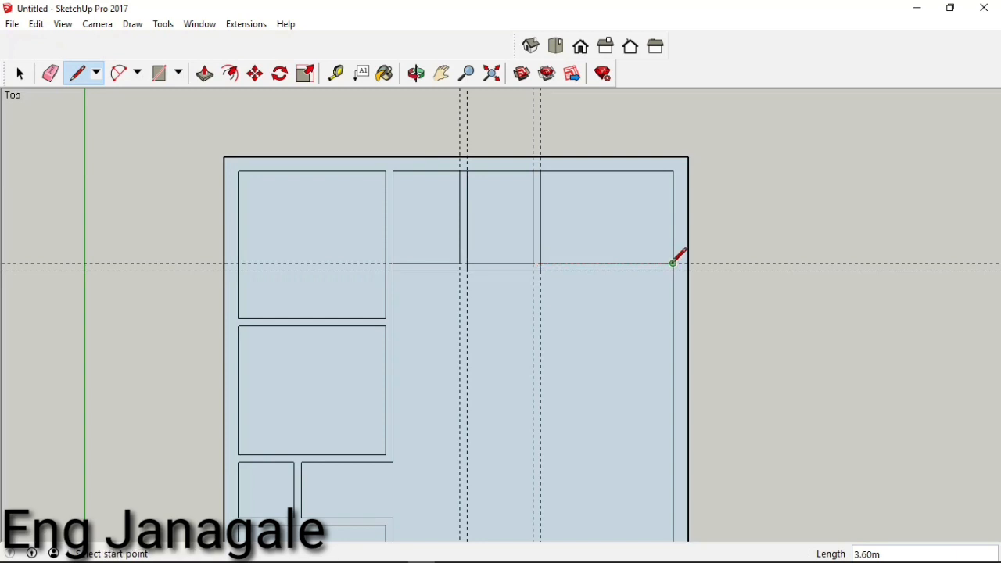
left_click(540, 270)
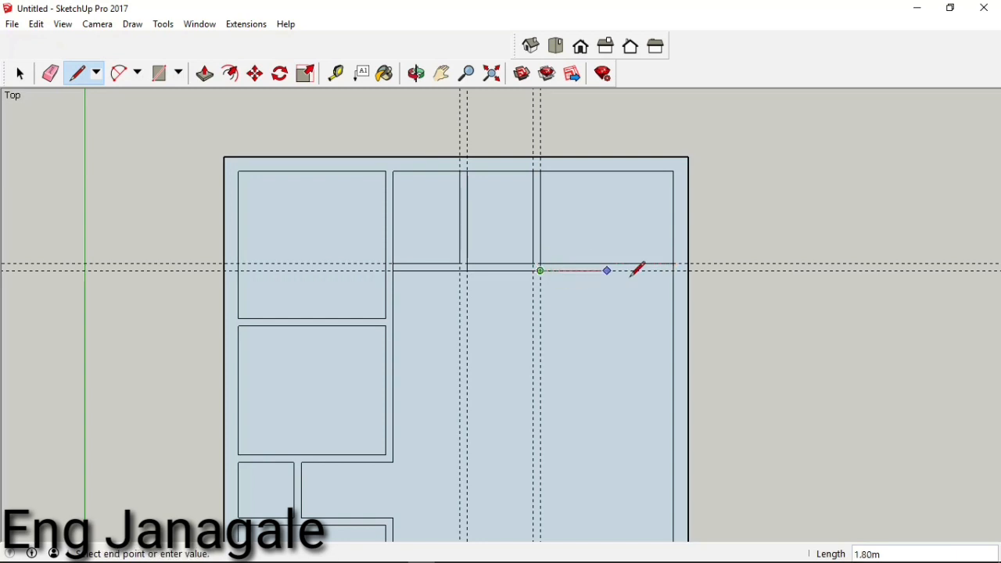
left_click(675, 270)
Delete all construction guides from the floor plan
scroll(603, 313, "down", 4)
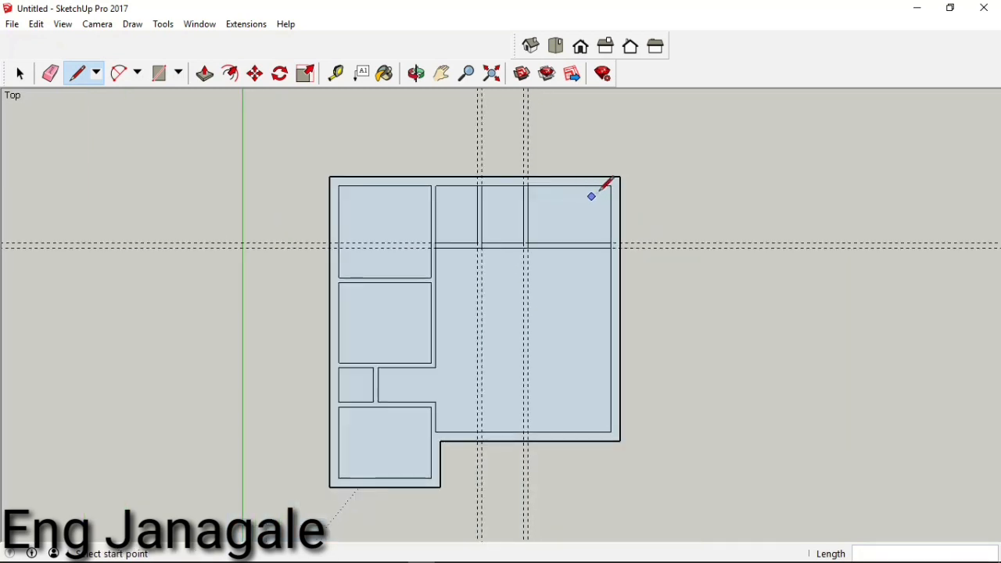
scroll(606, 183, "up", 1)
key("e")
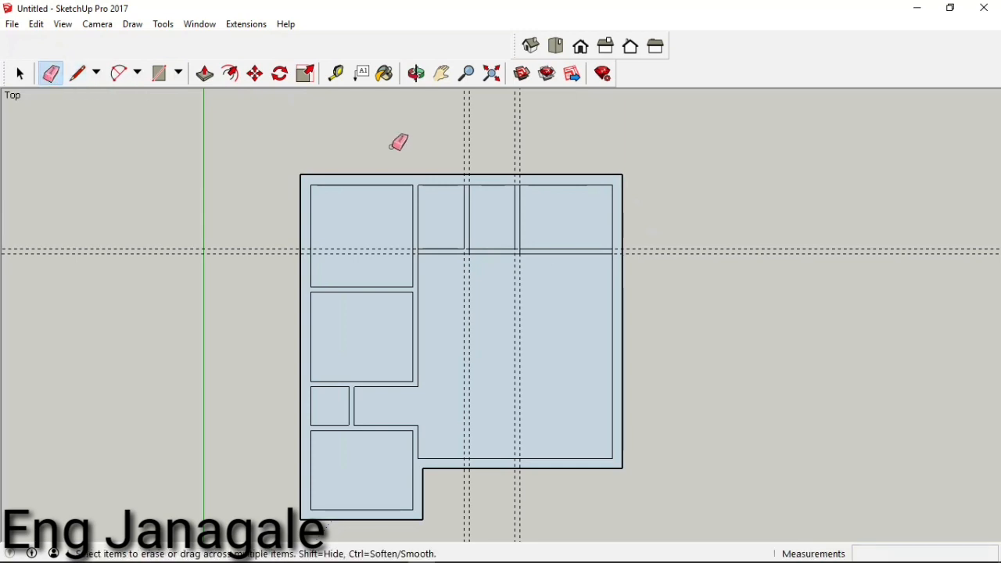
left_click(36, 24)
left_click(62, 160)
Erase the short segments crossing the wall junctions around the three new upper rooms, undoing the accidental removal of the middle room's edges
scroll(512, 179, "up", 1)
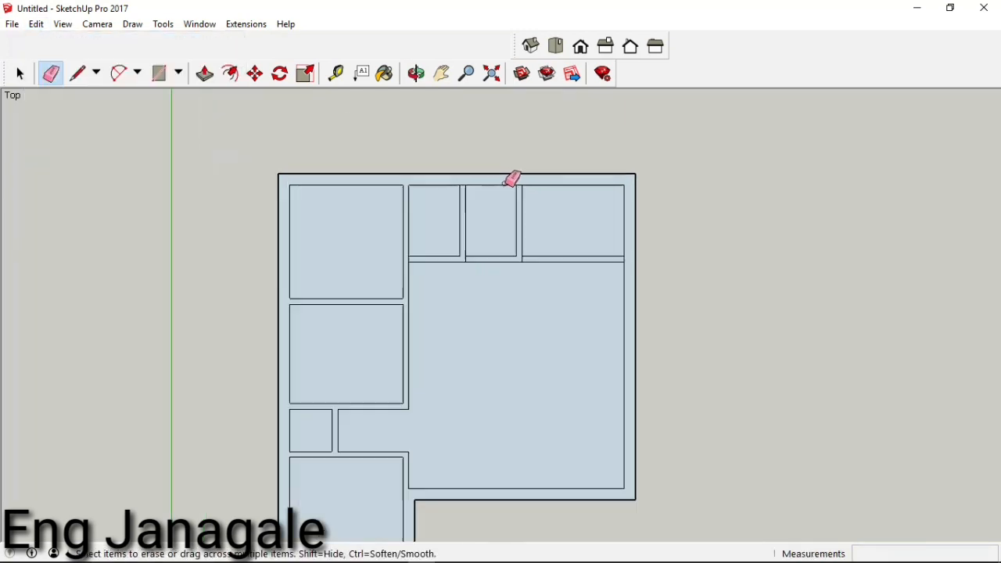
scroll(513, 179, "up", 2)
left_click(526, 186)
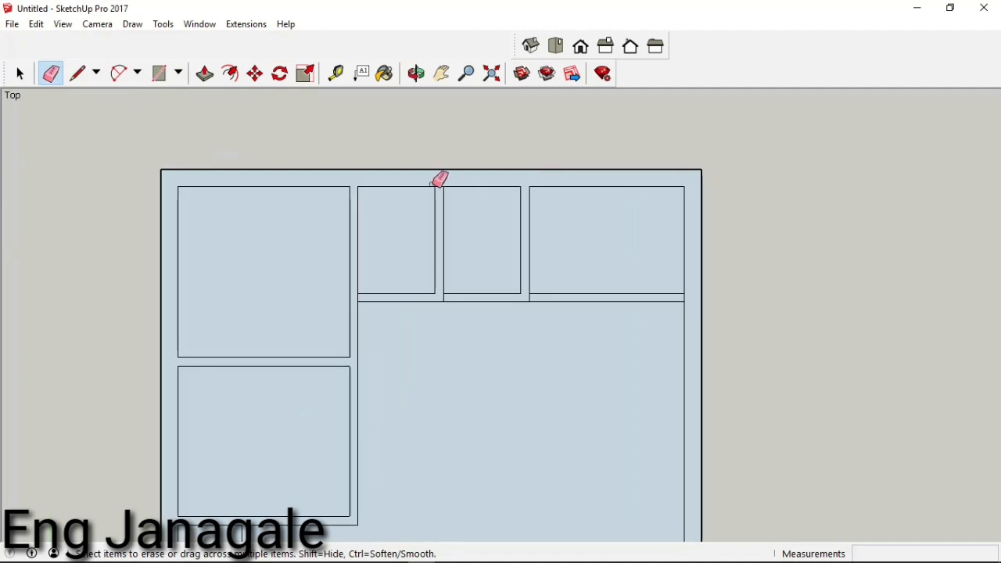
left_click(439, 186)
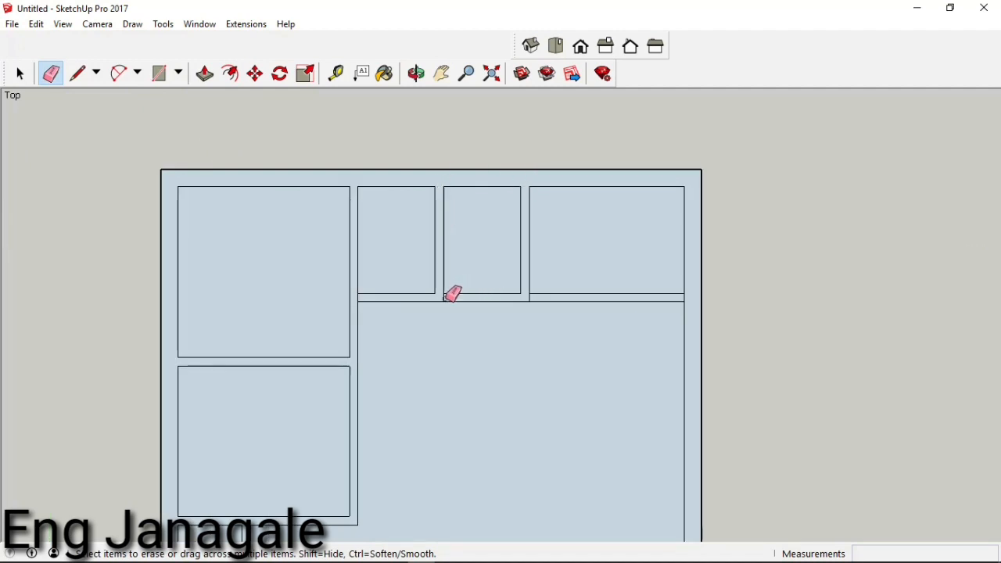
left_click_drag(443, 298, 446, 292)
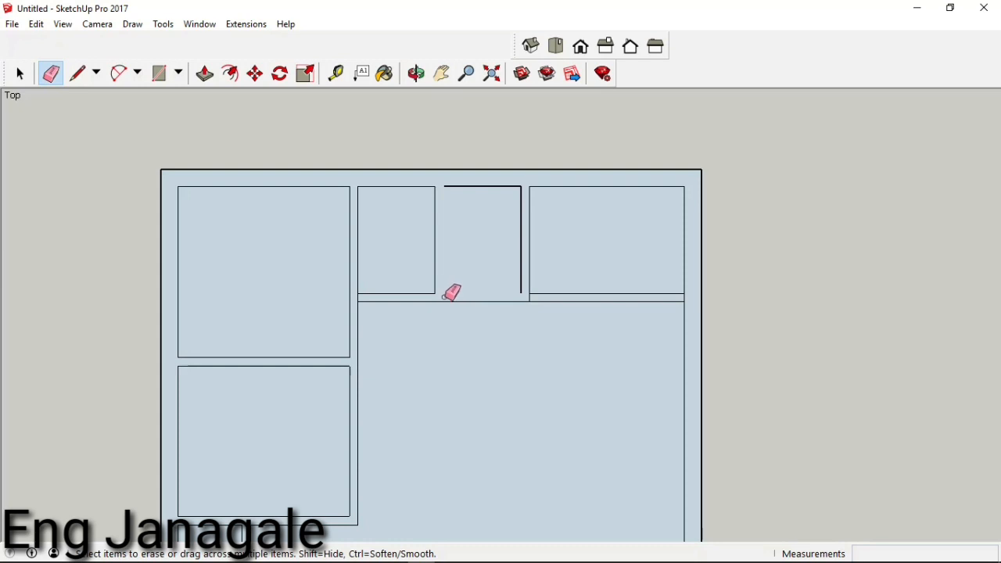
key("ctrl+z")
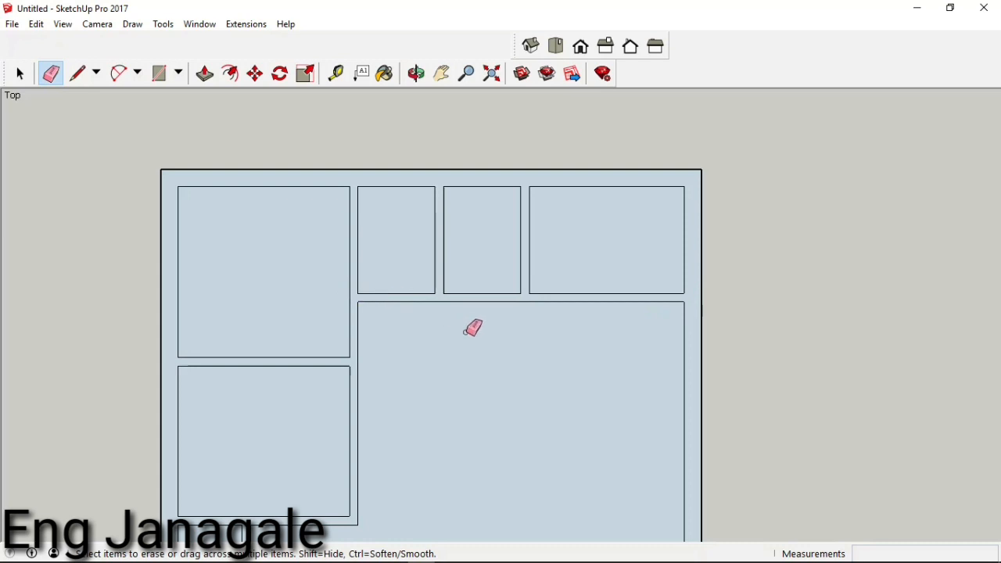
Place a horizontal guide 6 m above the large room's lower wall line and another 0.2 m further up
scroll(470, 212, "down", 2)
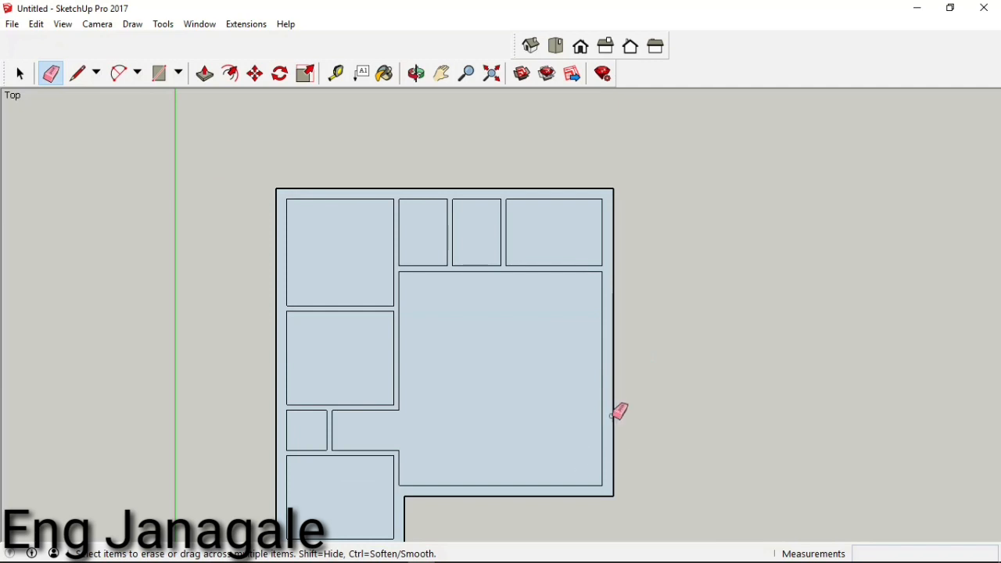
scroll(579, 522, "up", 1)
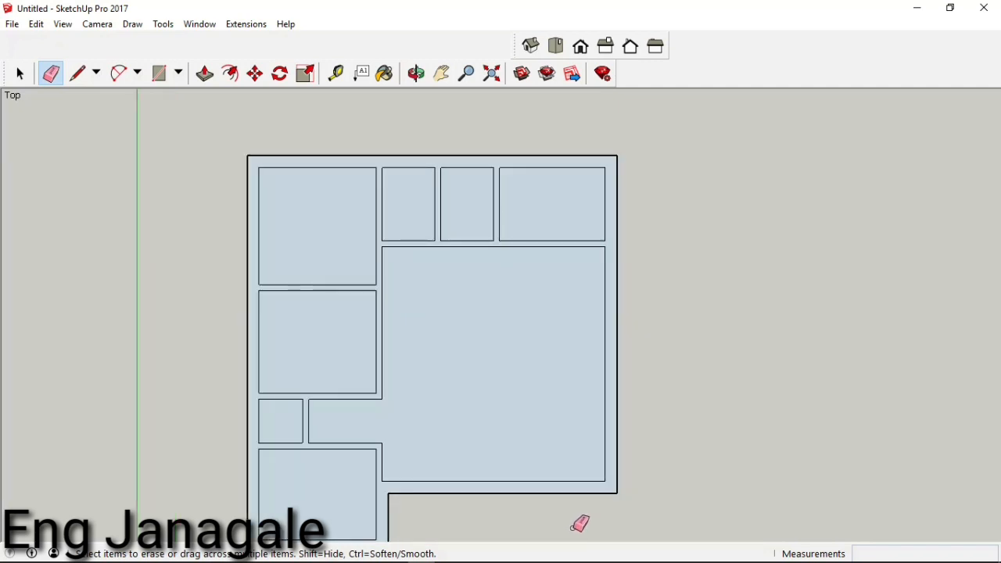
scroll(580, 524, "up", 1)
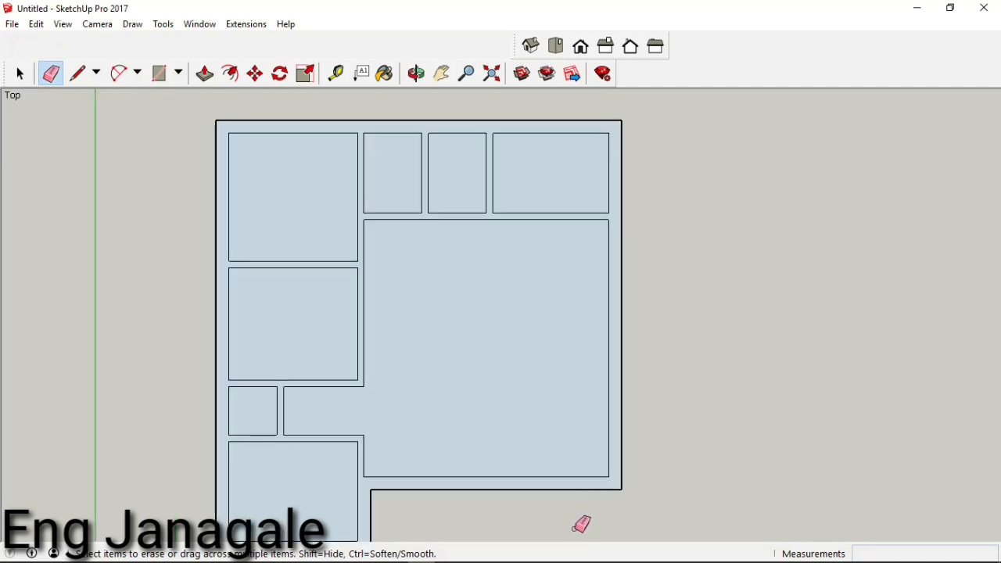
scroll(581, 524, "up", 1)
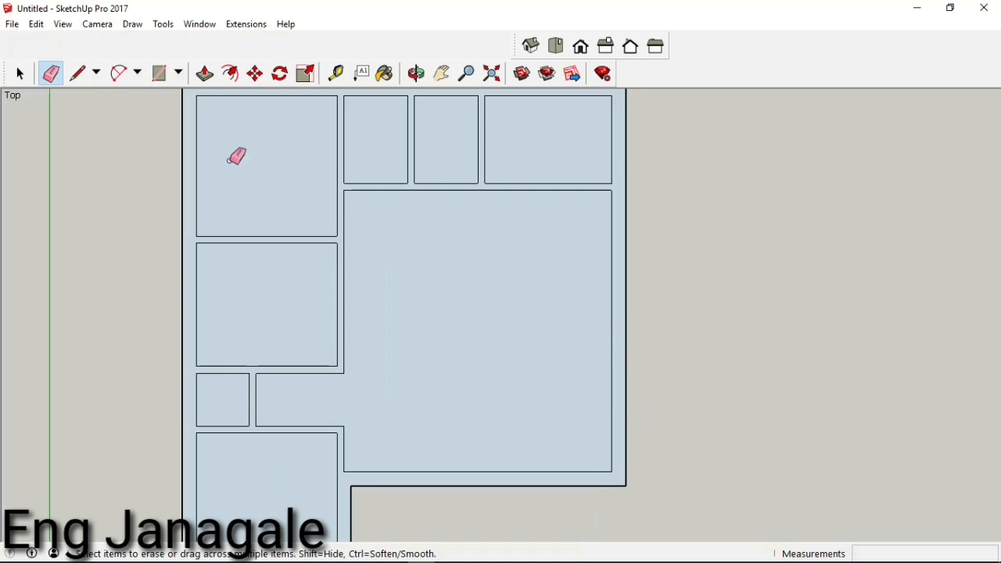
left_click(335, 73)
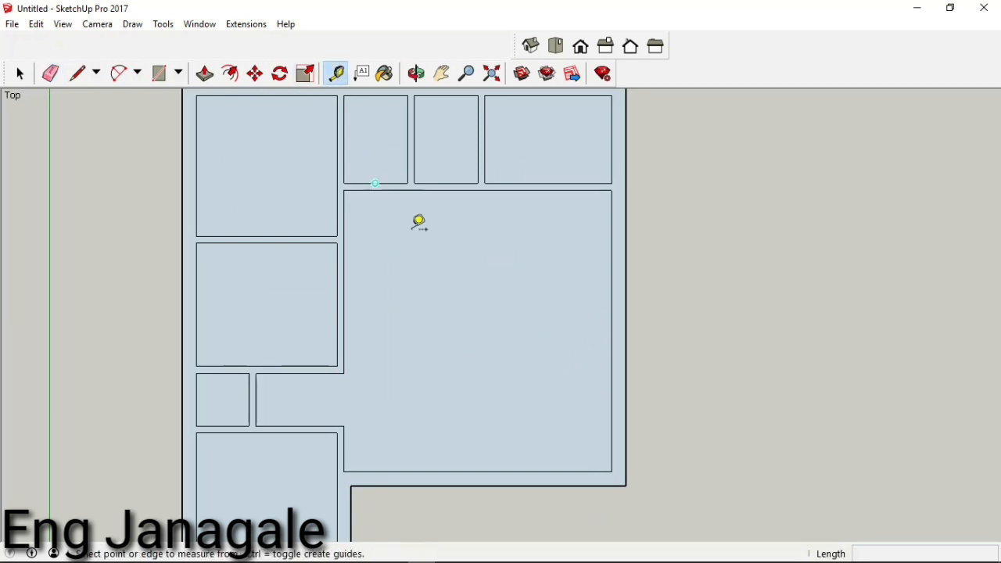
left_click(540, 472)
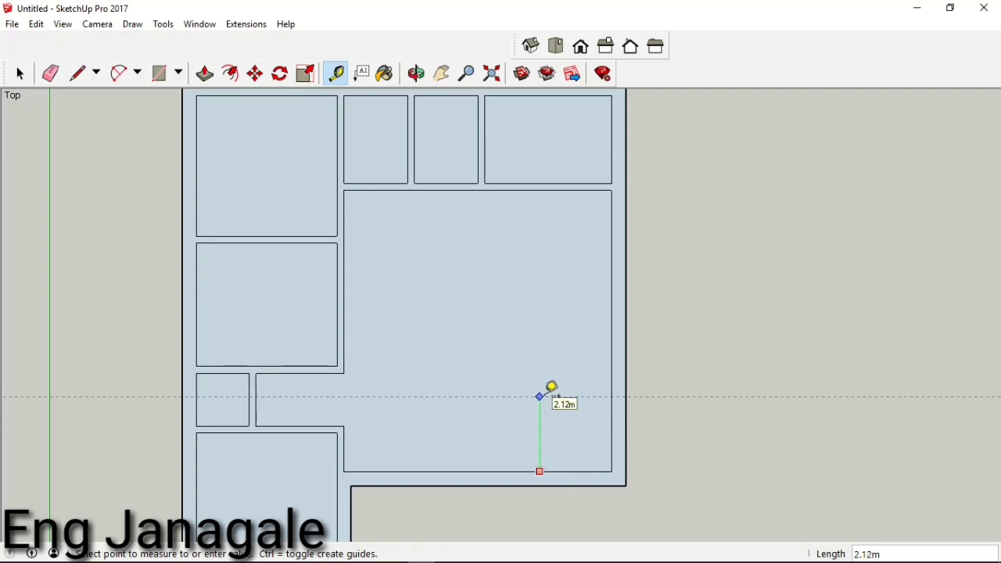
type("6")
key("Return")
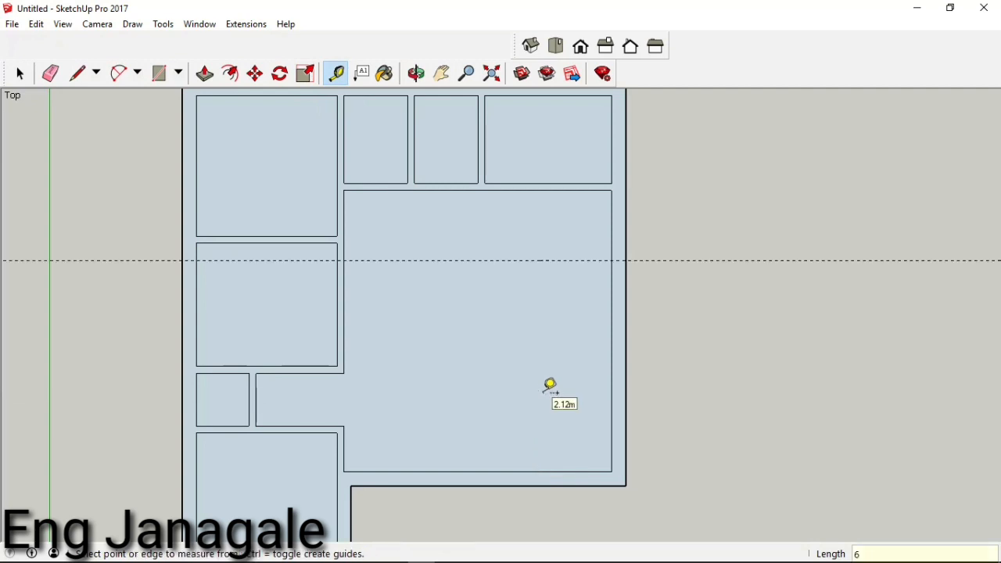
left_click(561, 259)
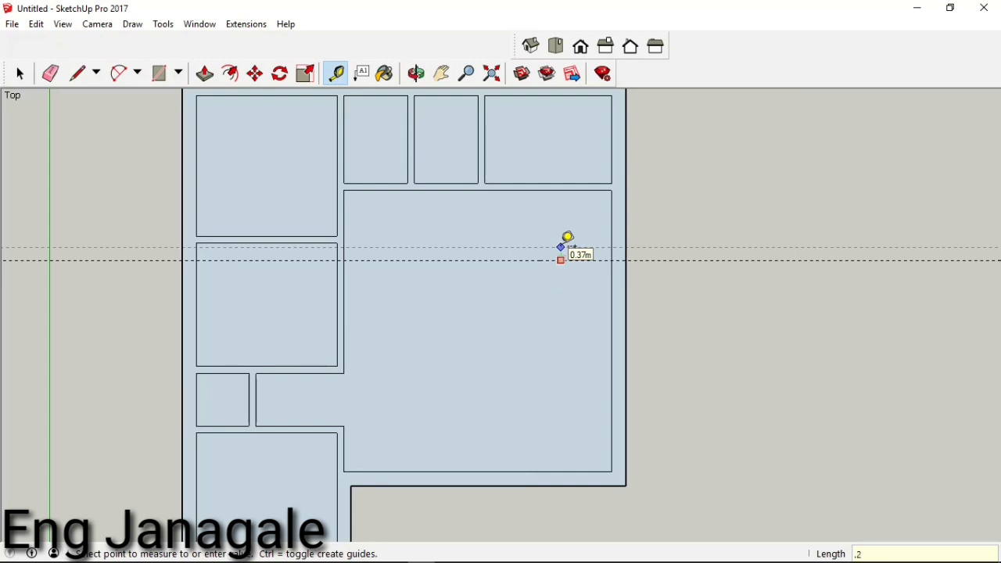
key("Return")
Place a vertical guide 5.5 m left of the large room's right wall line and another 0.2 m further left
left_click(612, 321)
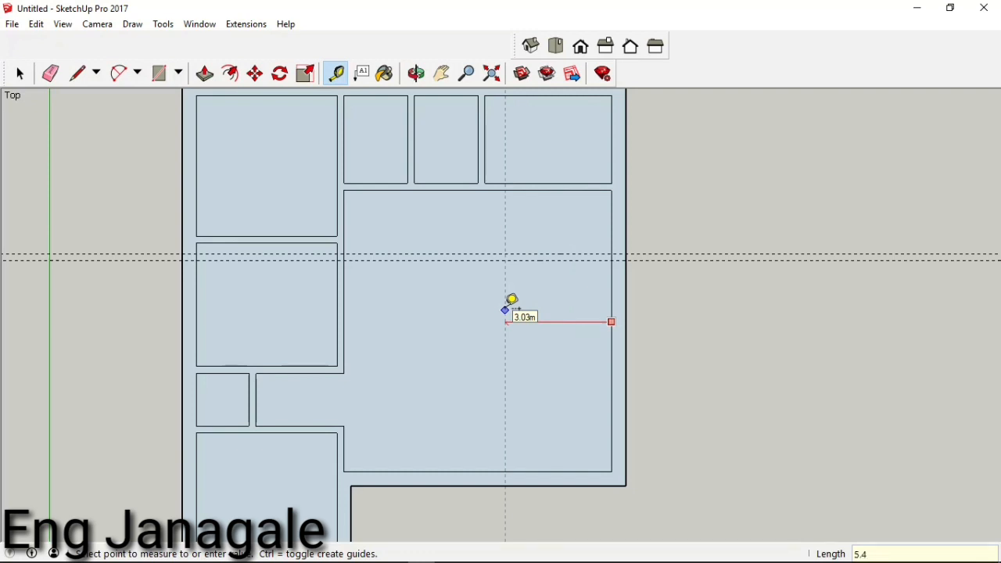
type("5.5")
key("Return")
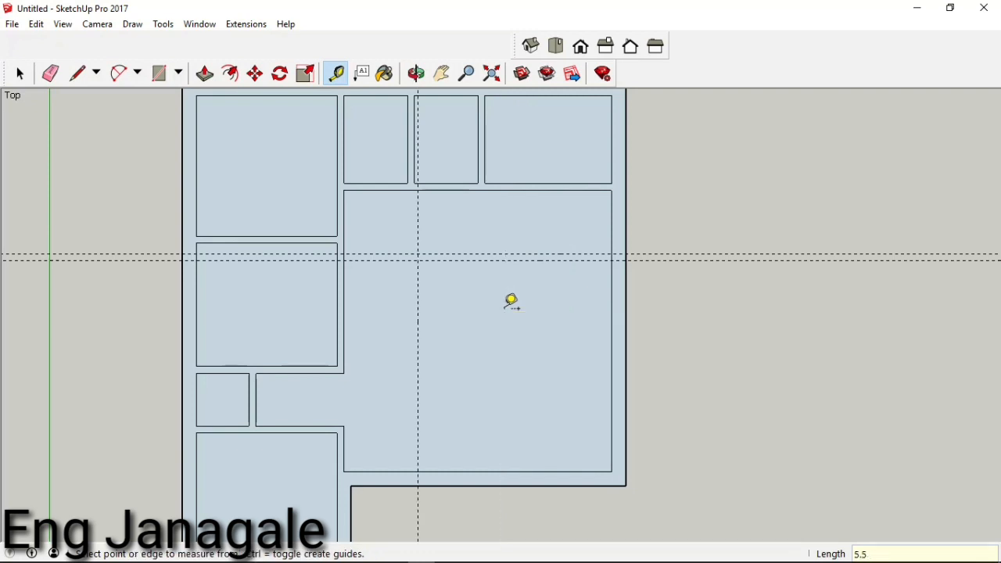
left_click(419, 349)
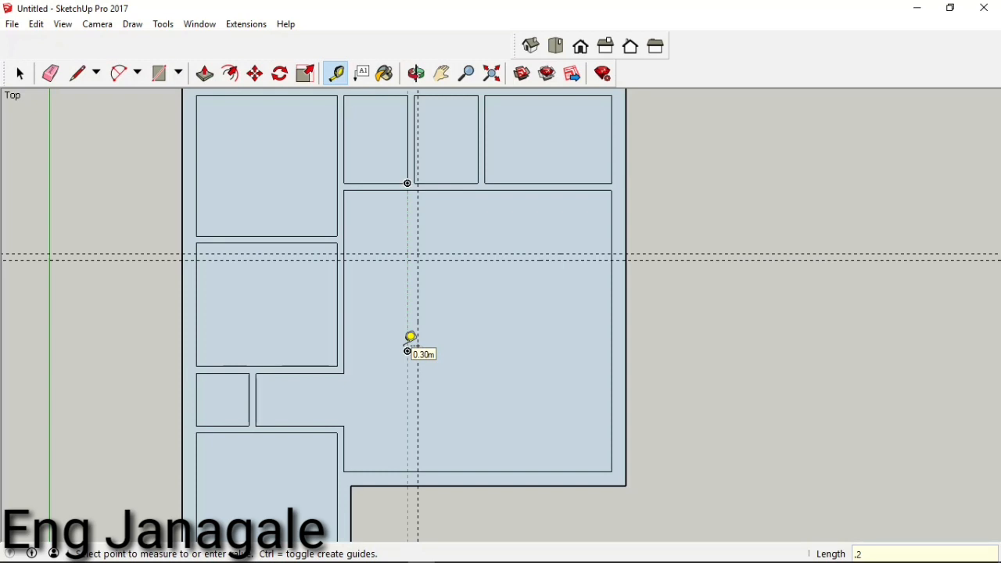
type(".2")
key("Return")
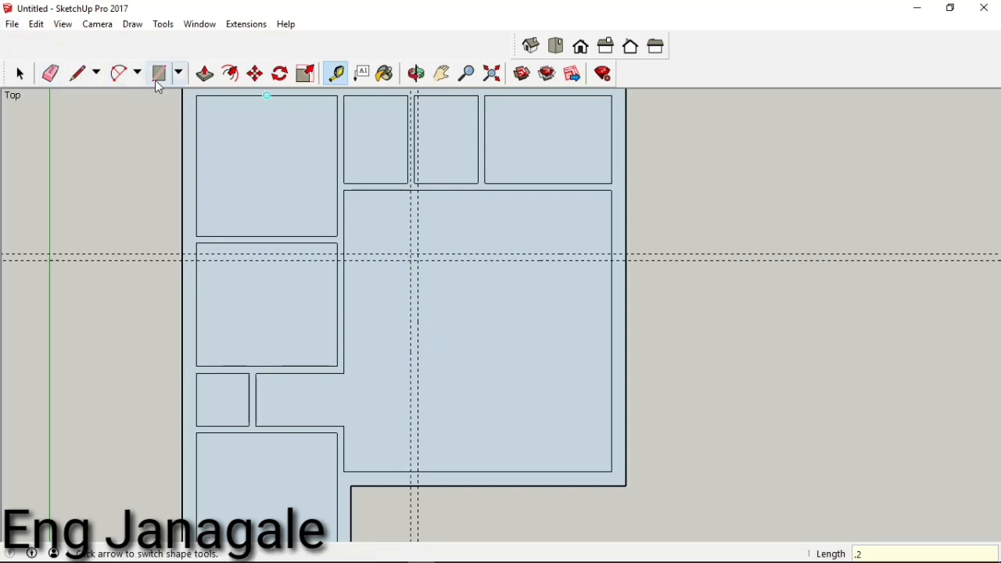
Trace the new room's inner wall faces inside the large room along the guides, 5.5 m horizontally and 6 m down to the lower wall
left_click(77, 72)
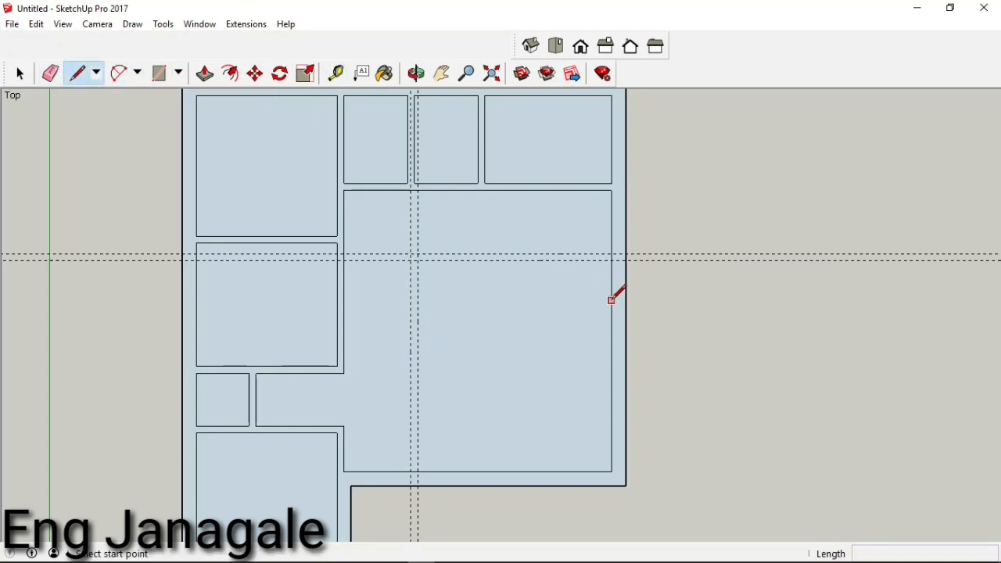
left_click(611, 260)
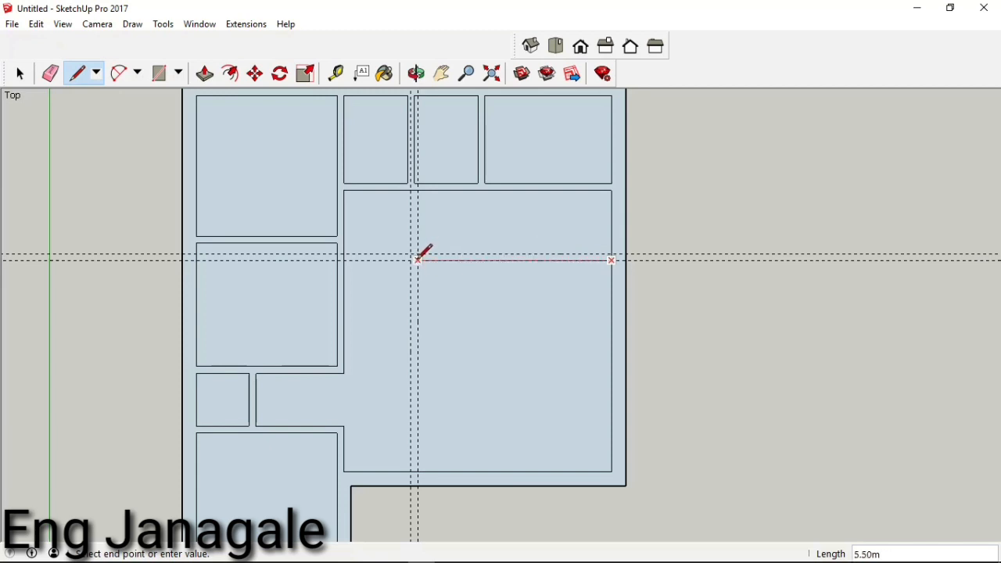
left_click(419, 259)
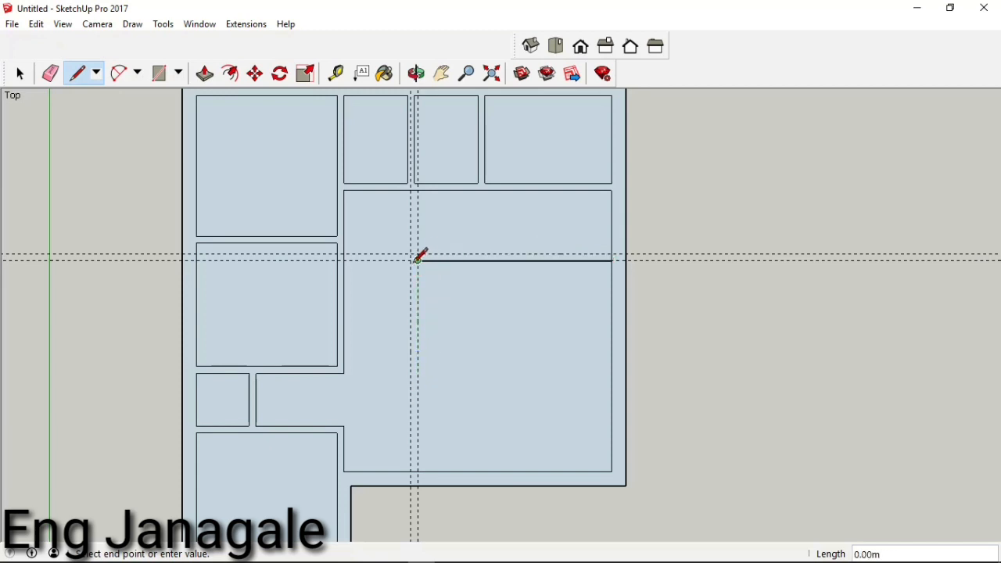
left_click(419, 471)
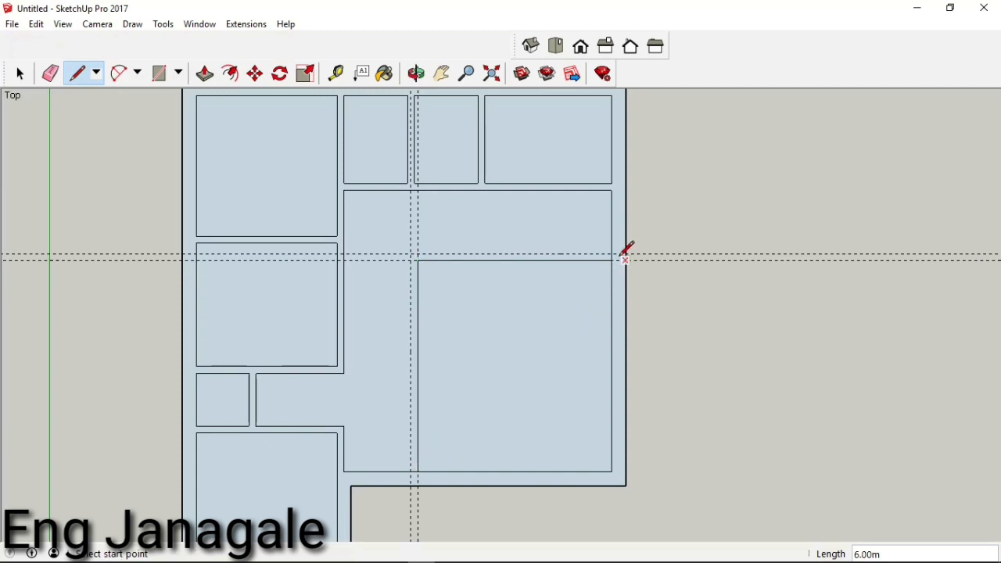
Trace the outer faces of the new room's two walls along the outer guides, ending with a 6.2 m vertical line at the lower wall
scroll(614, 255, "up", 4)
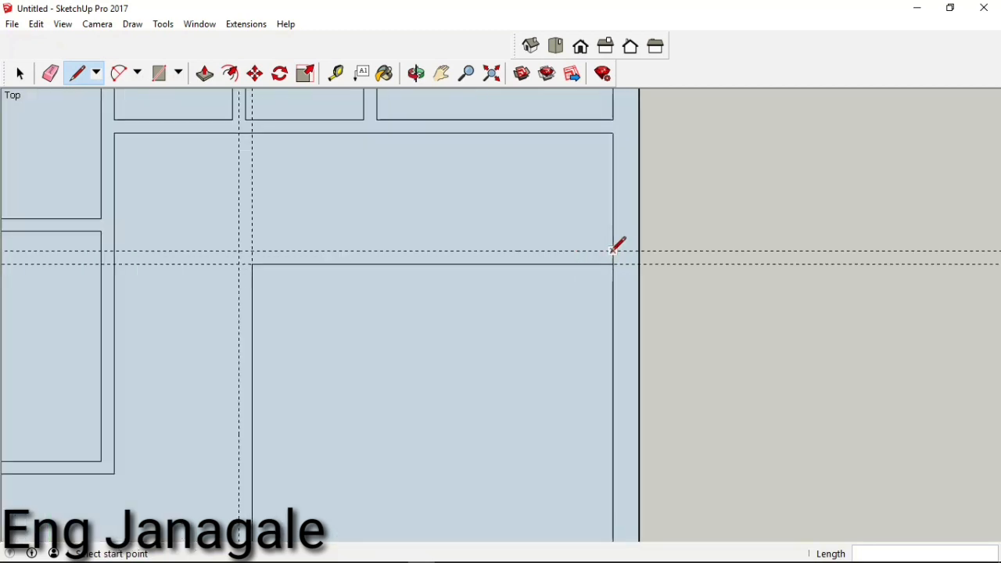
left_click(612, 252)
left_click(240, 251)
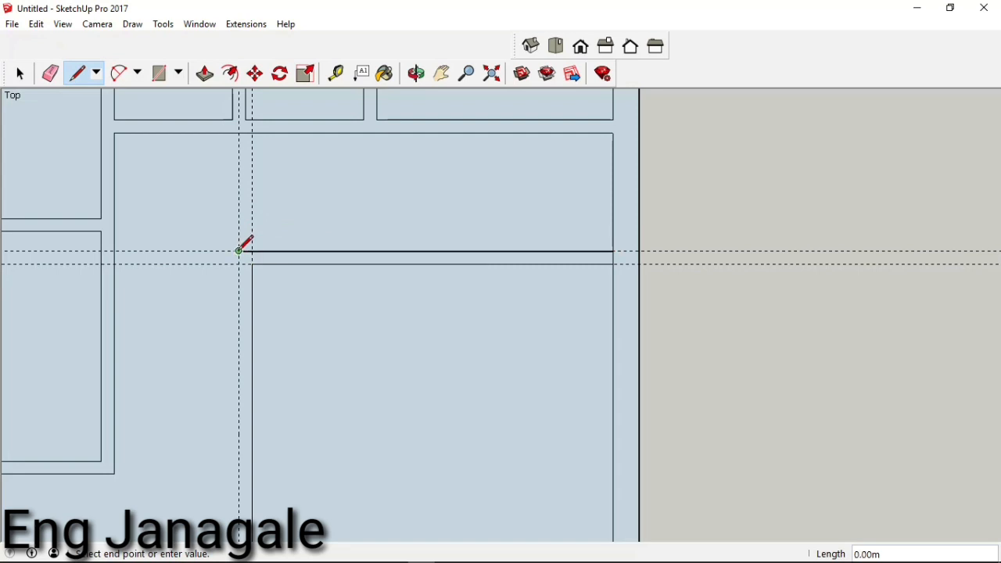
scroll(330, 212, "down", 1)
scroll(330, 211, "down", 1)
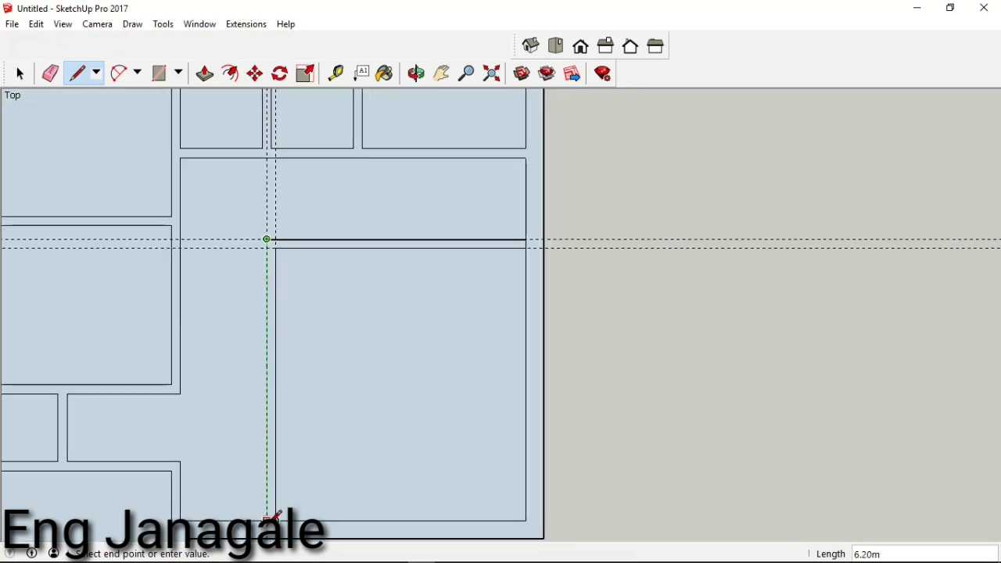
left_click(272, 518)
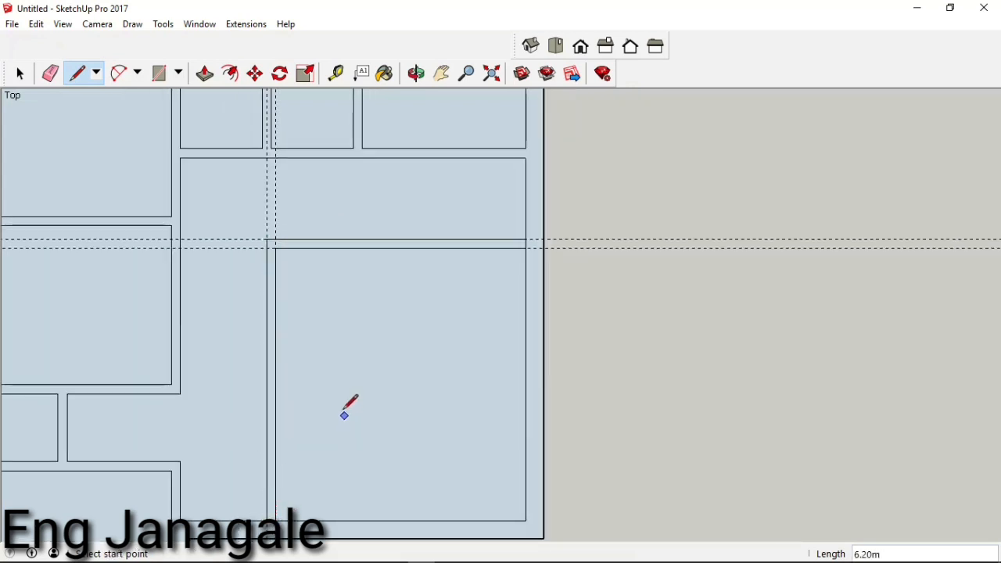
Delete all guides and erase the short segments where the new room's walls meet the right and lower walls
left_click(37, 25)
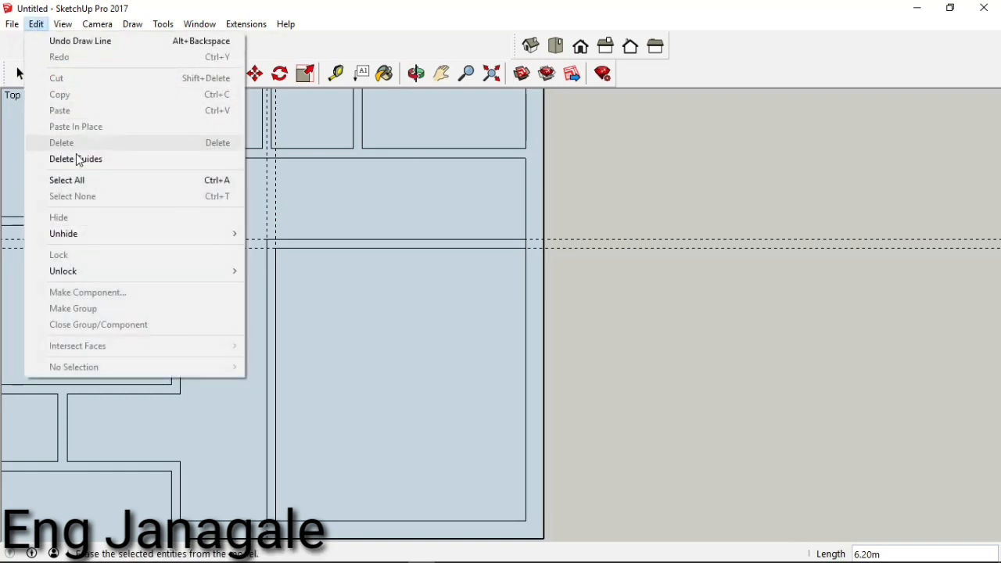
left_click(79, 160)
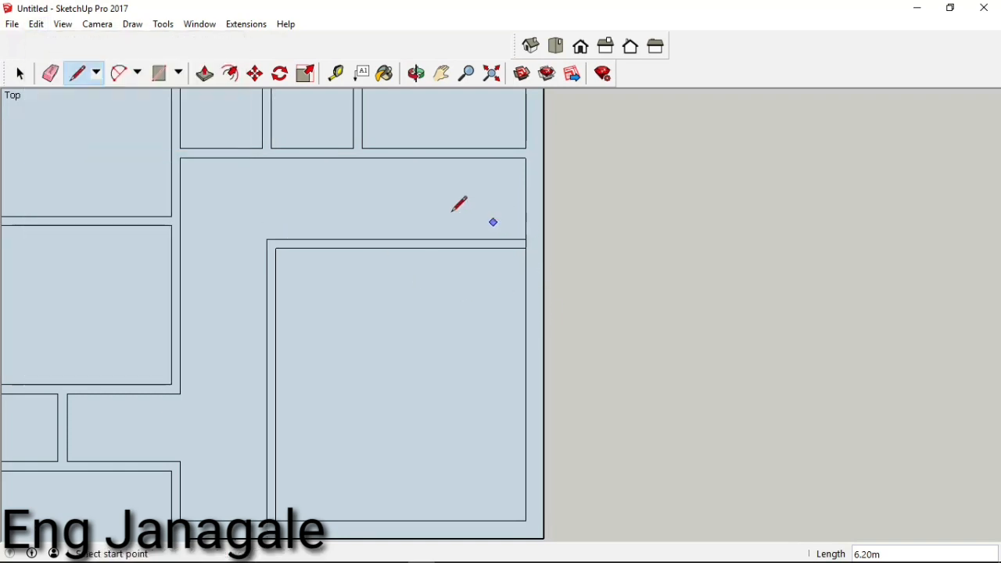
left_click(50, 72)
scroll(541, 252, "up", 2)
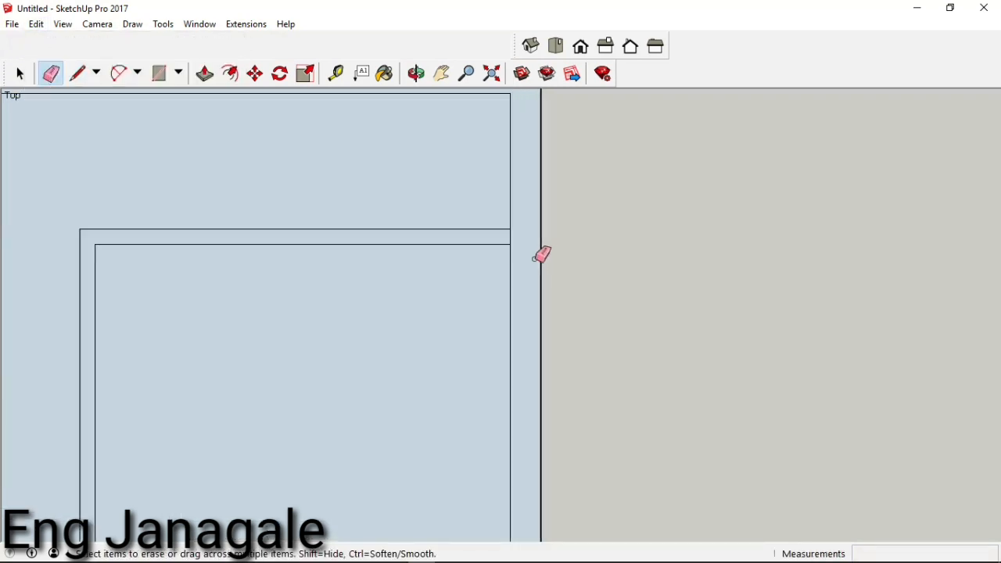
scroll(610, 227, "down", 3)
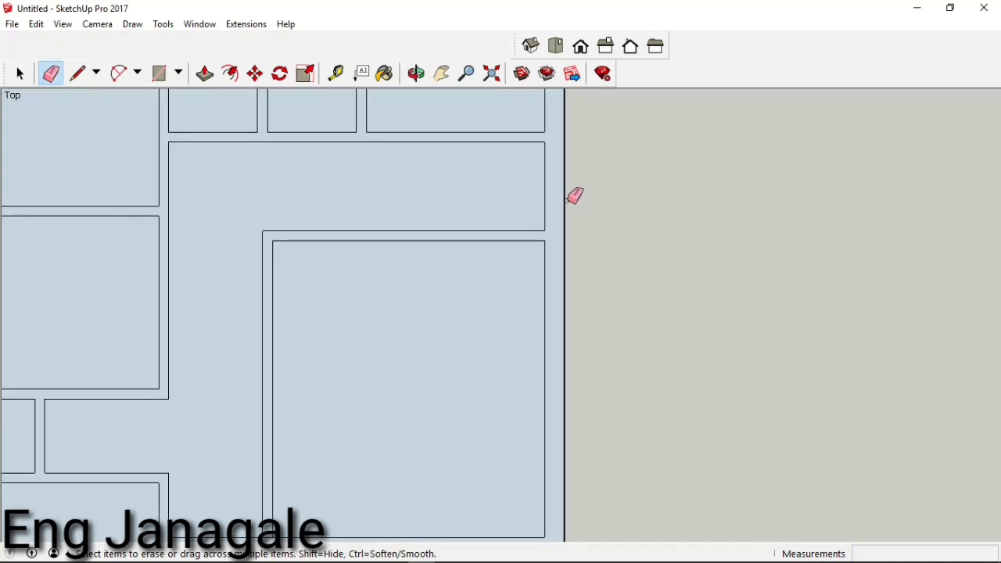
scroll(387, 429, "up", 3)
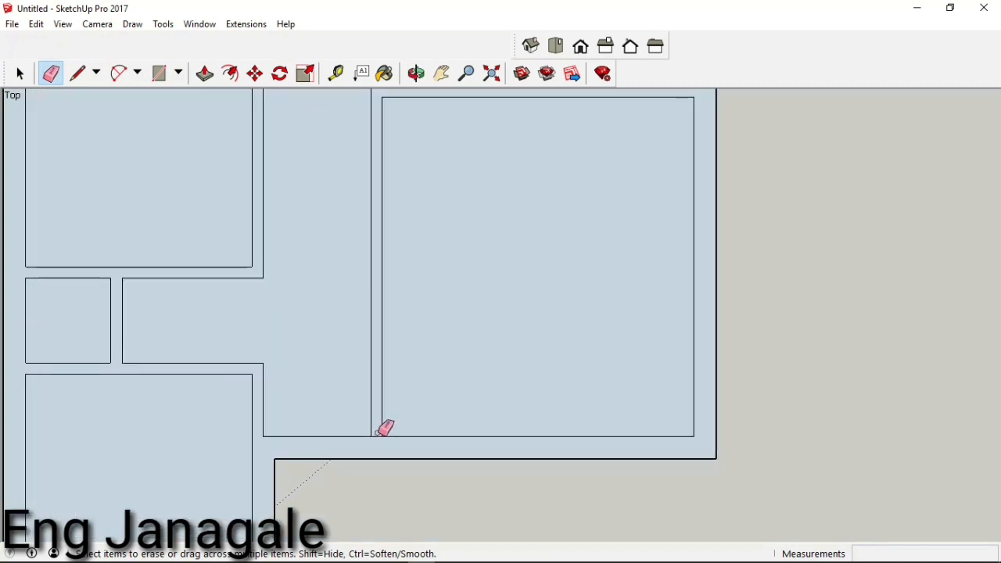
scroll(393, 424, "down", 5)
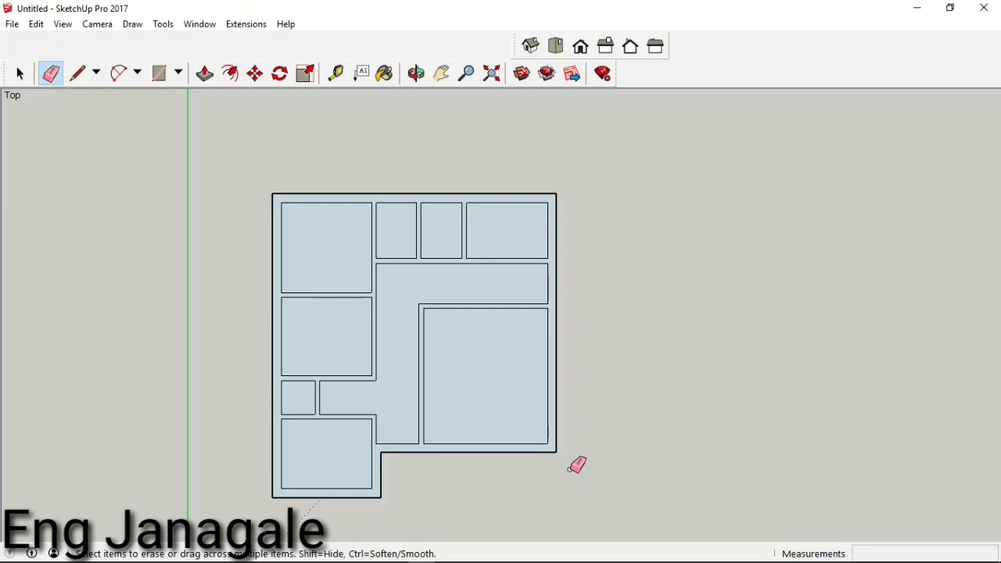
Try a guide 0.4 m above the upper-left room's lower wall line, measure from it to the corridor's upper-left corner, and undo the guide
scroll(576, 464, "up", 1)
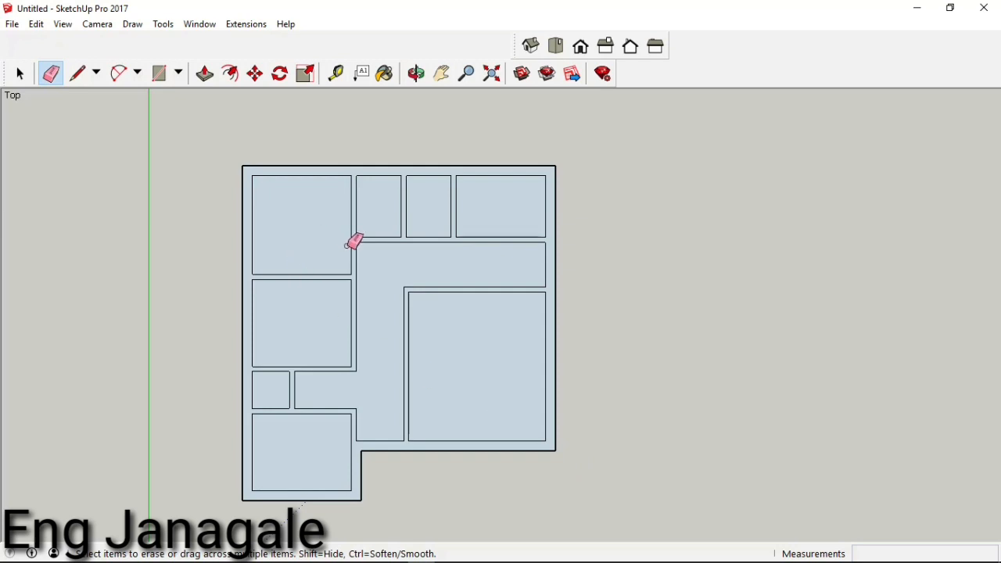
scroll(348, 245, "up", 2)
scroll(350, 243, "up", 3)
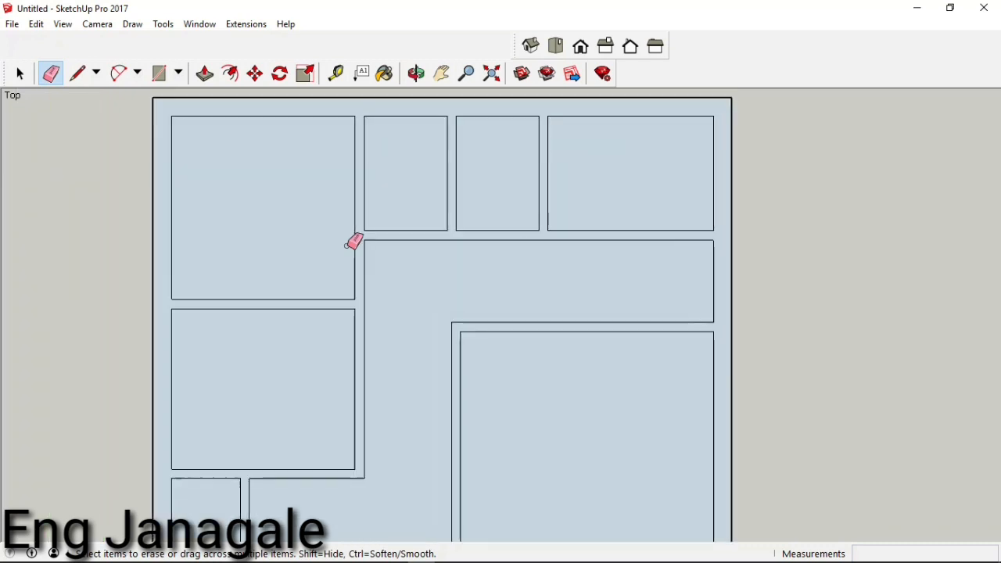
scroll(346, 266, "up", 2)
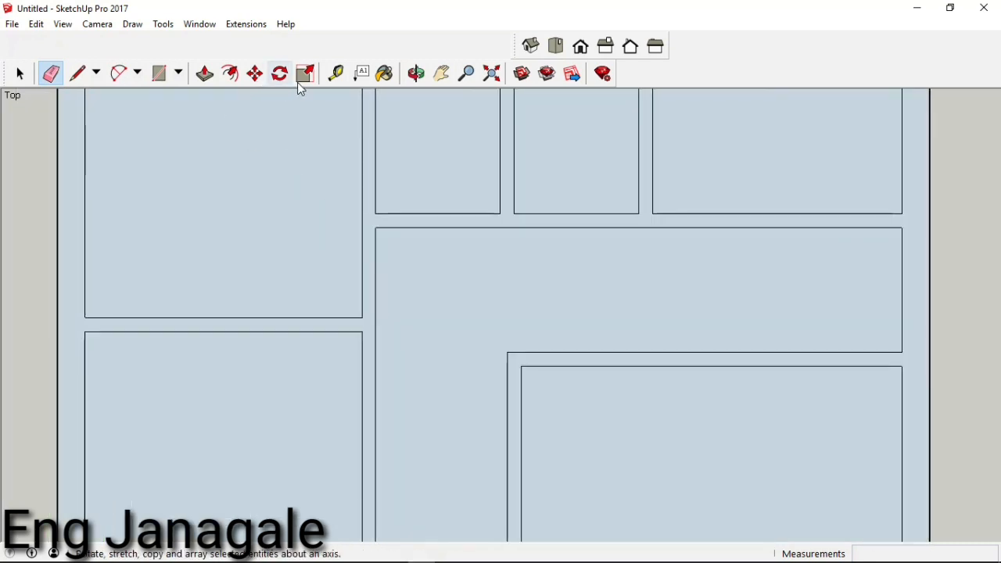
left_click(336, 74)
left_click(294, 317)
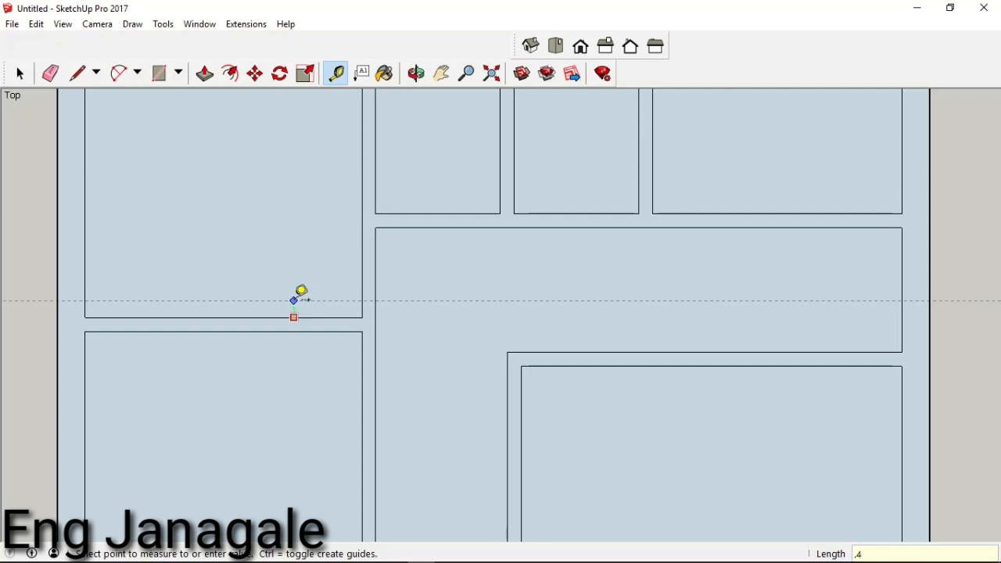
key("Return")
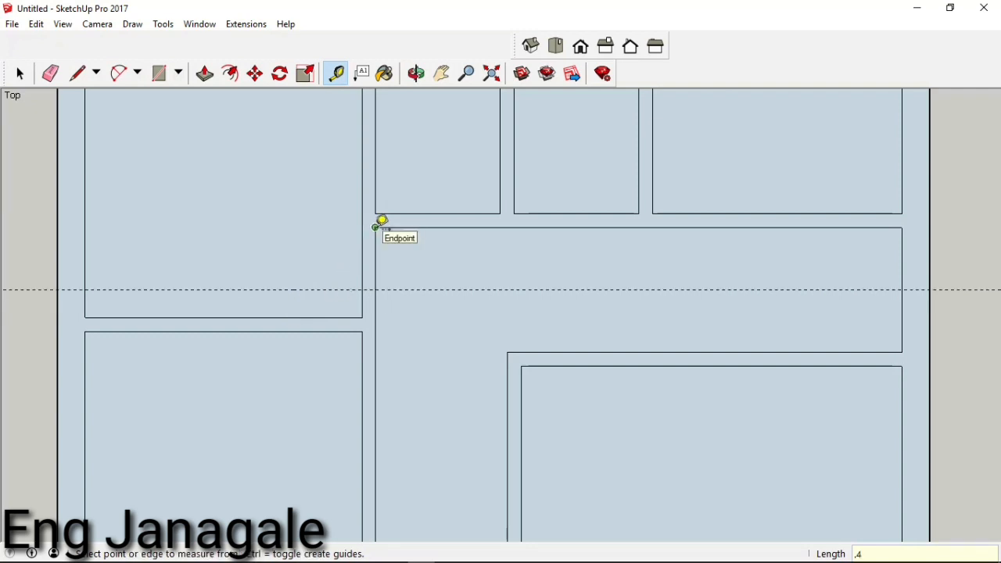
left_click(376, 228)
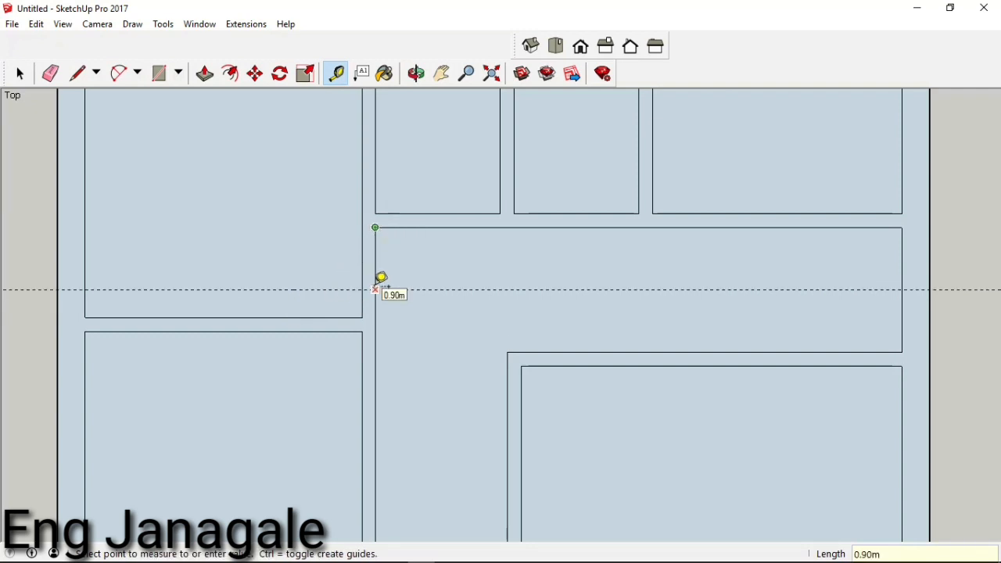
left_click(375, 289)
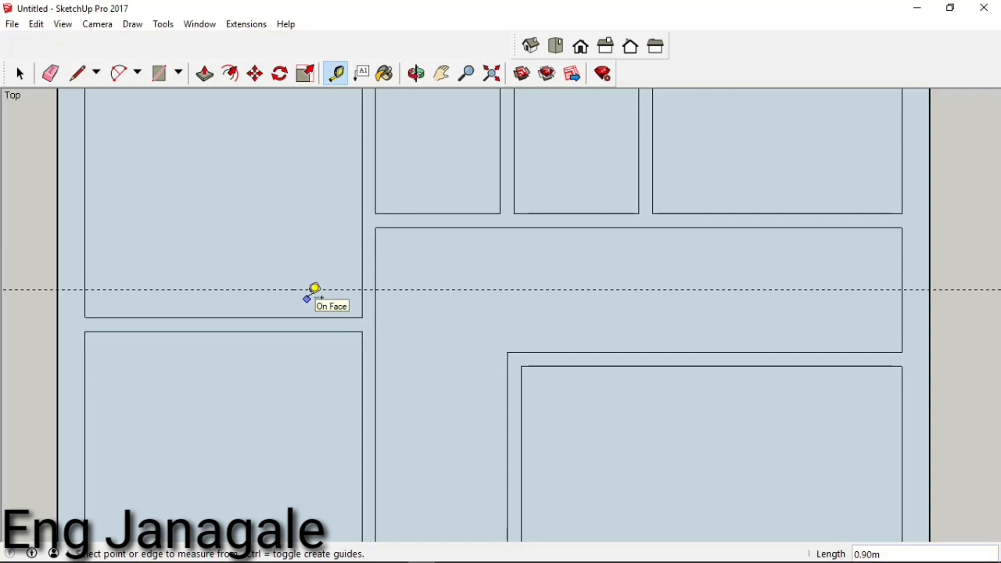
key("ctrl+z")
left_click(286, 316)
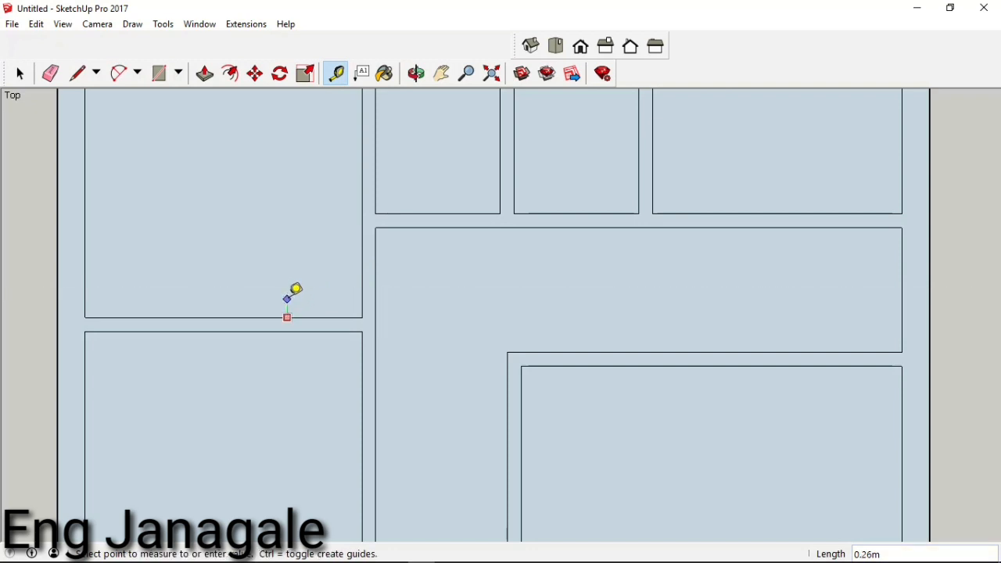
left_click(287, 317)
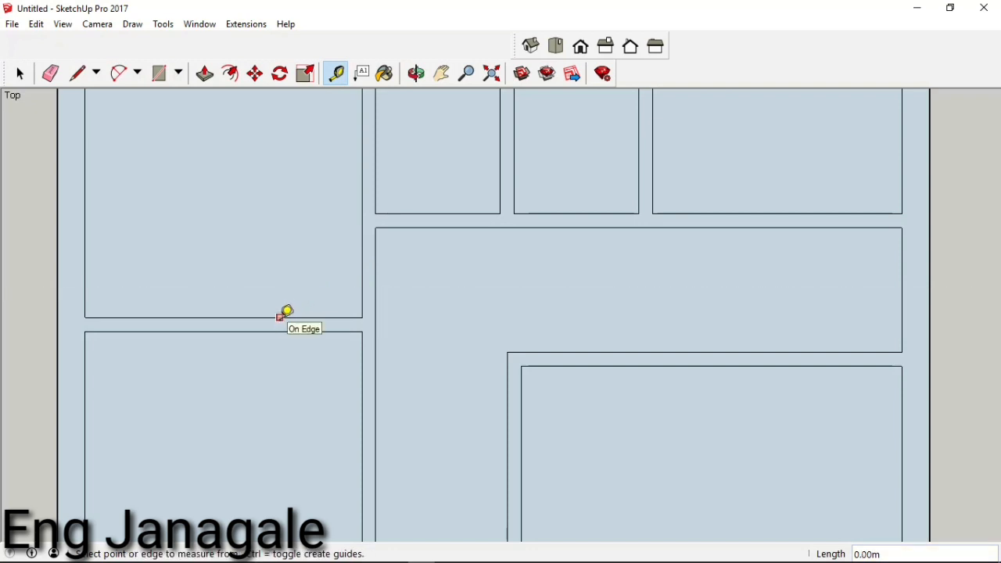
left_click(280, 317)
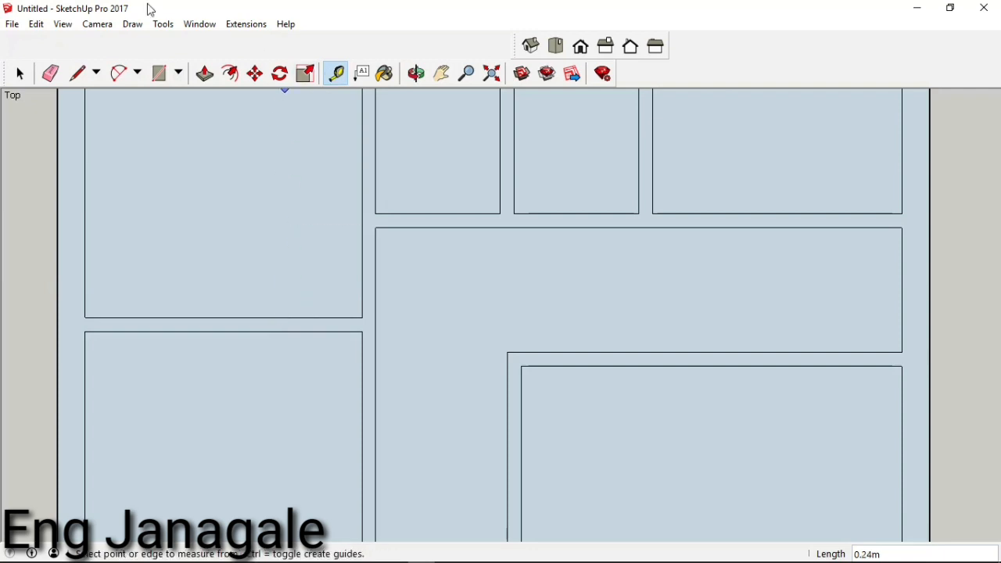
left_click(20, 74)
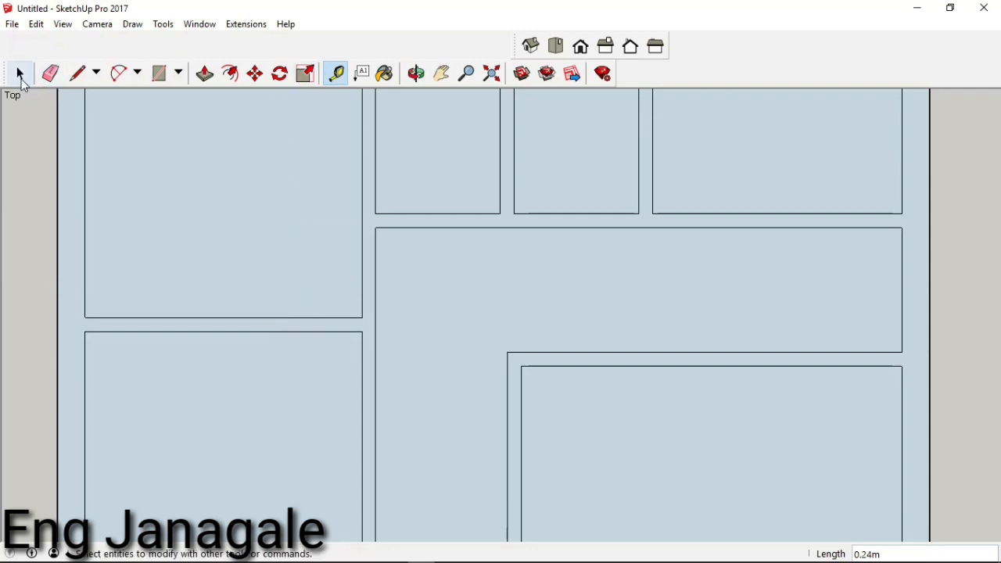
Place a horizontal guide 0.2 m above the upper-left room's lower wall line and another 0.9 m further up
left_click(336, 73)
left_click(277, 318)
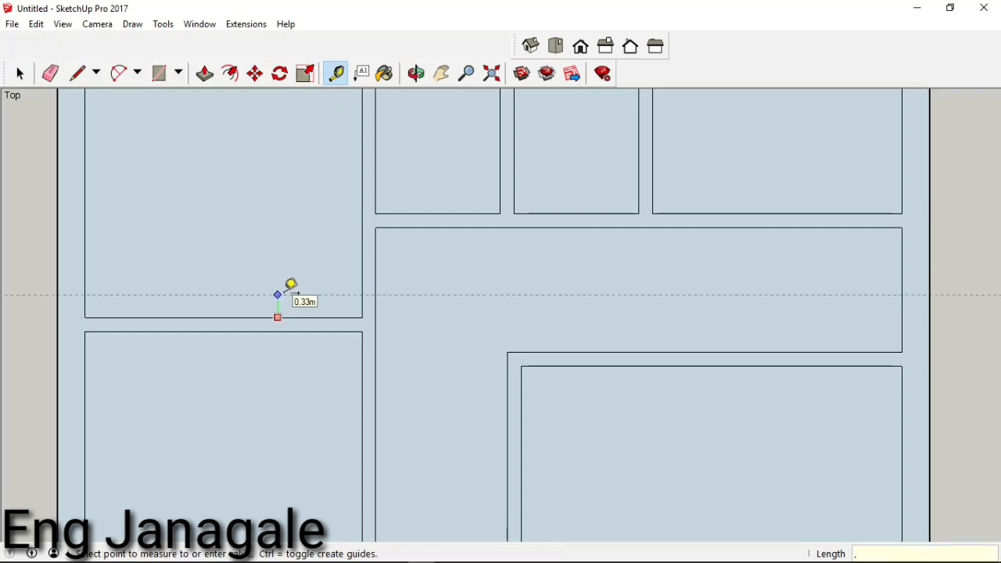
type(".2")
key("Return")
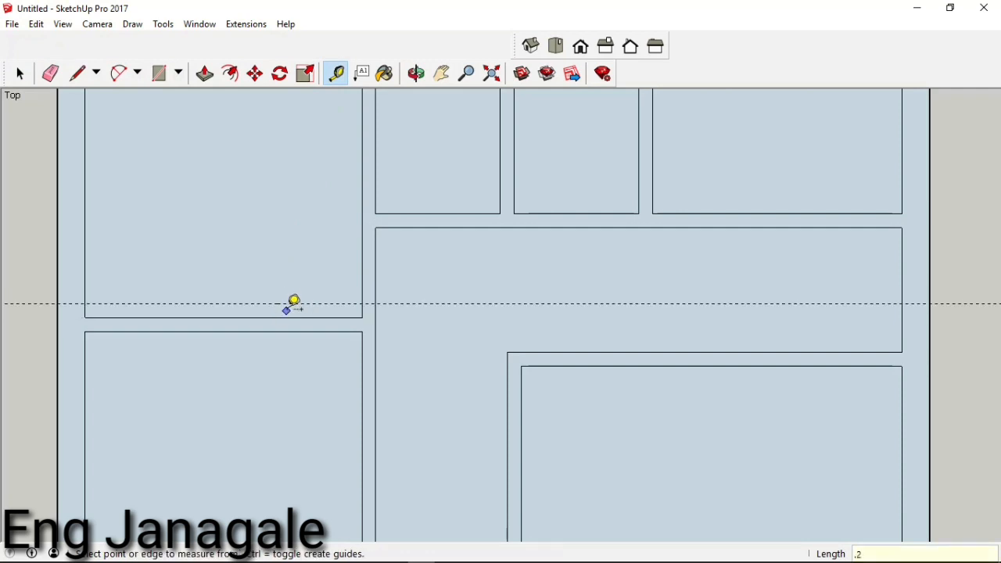
left_click(287, 303)
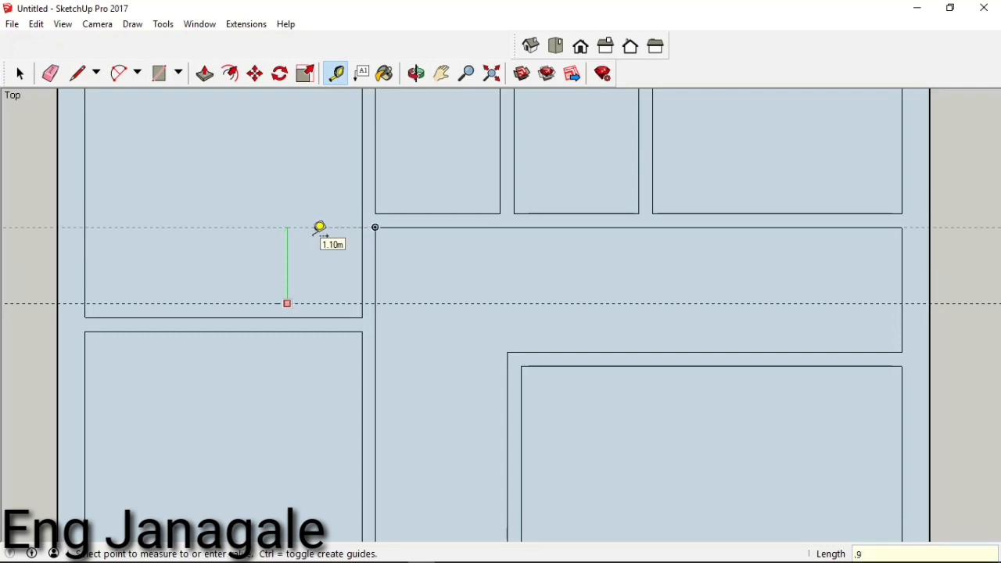
key("Return")
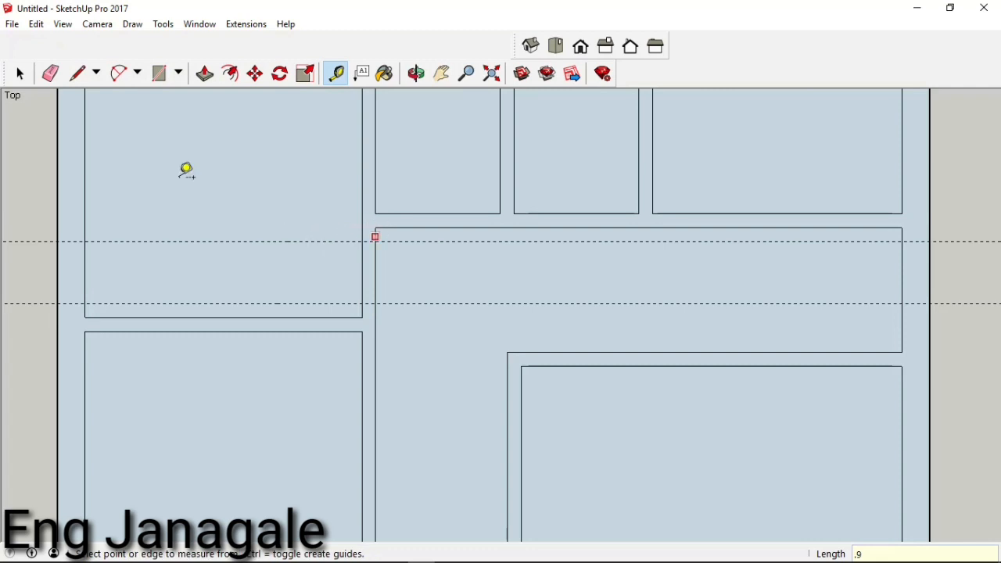
Draw a line across the wall between the upper-left room and the corridor at each of the two guides
left_click(78, 74)
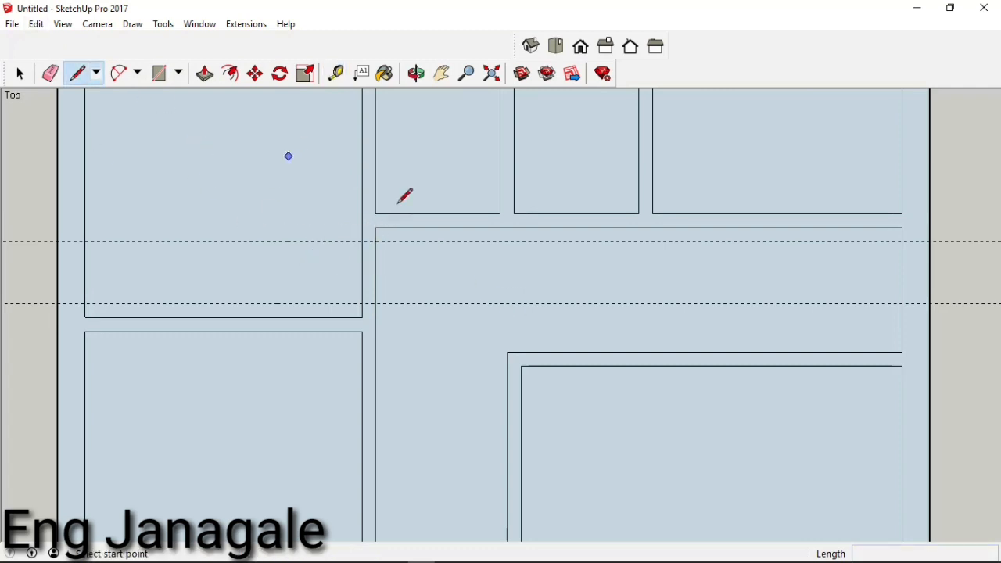
left_click(362, 240)
left_click(375, 241)
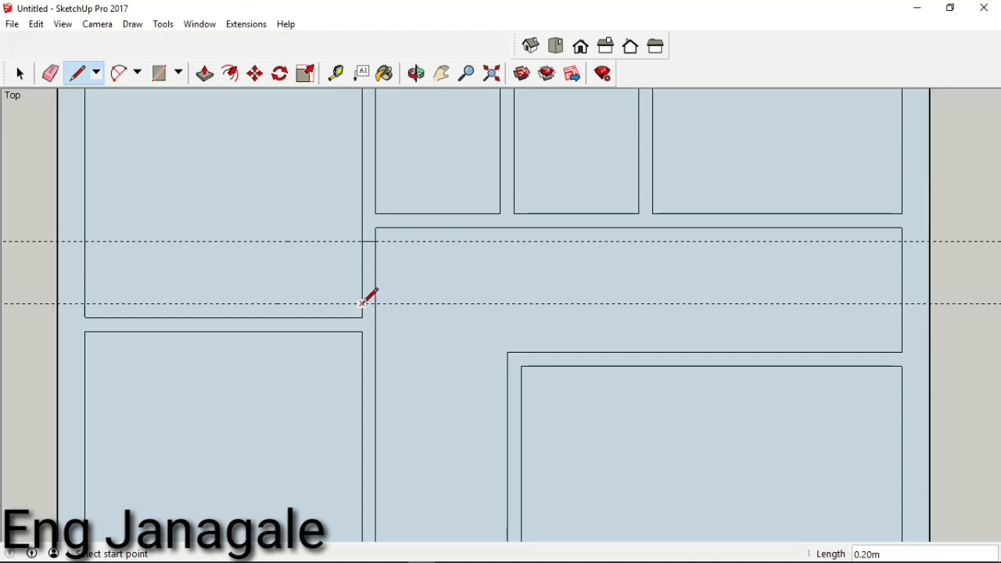
left_click(362, 303)
left_click(376, 304)
Erase both guides and the wall edges between the two crossing lines to open the upper-left room's doorway
left_click(53, 74)
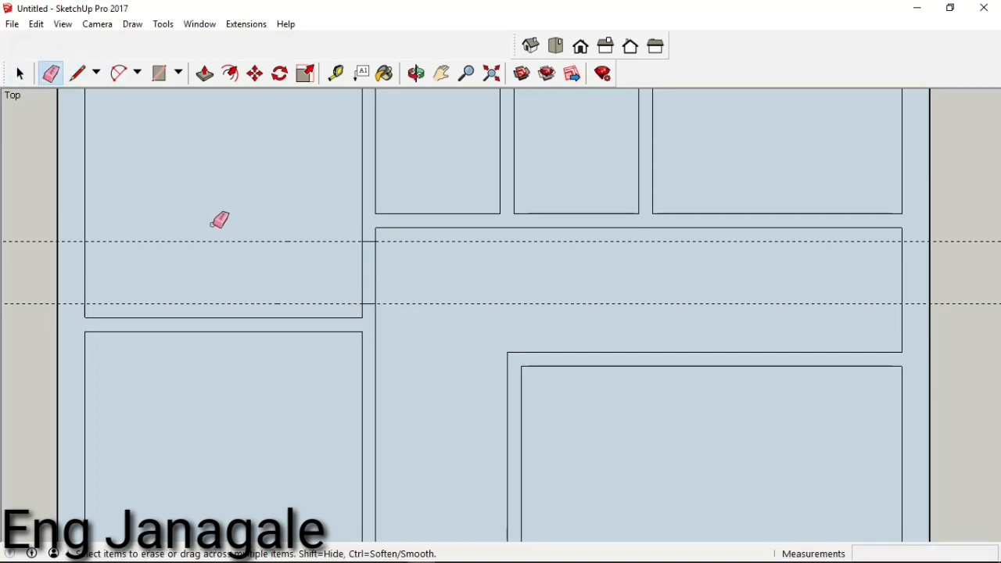
left_click_drag(219, 217, 224, 306)
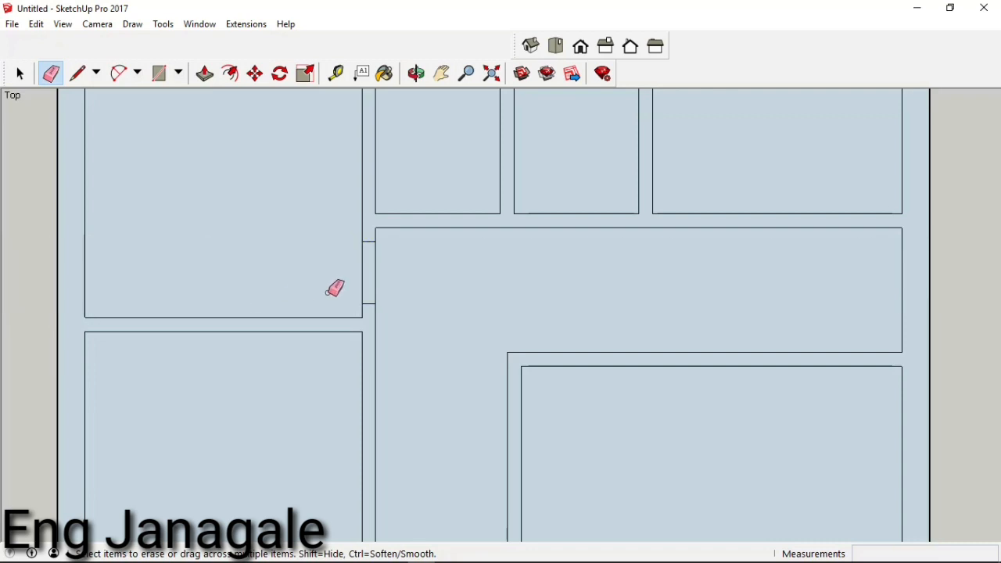
left_click_drag(346, 271, 392, 275)
scroll(309, 255, "down", 2)
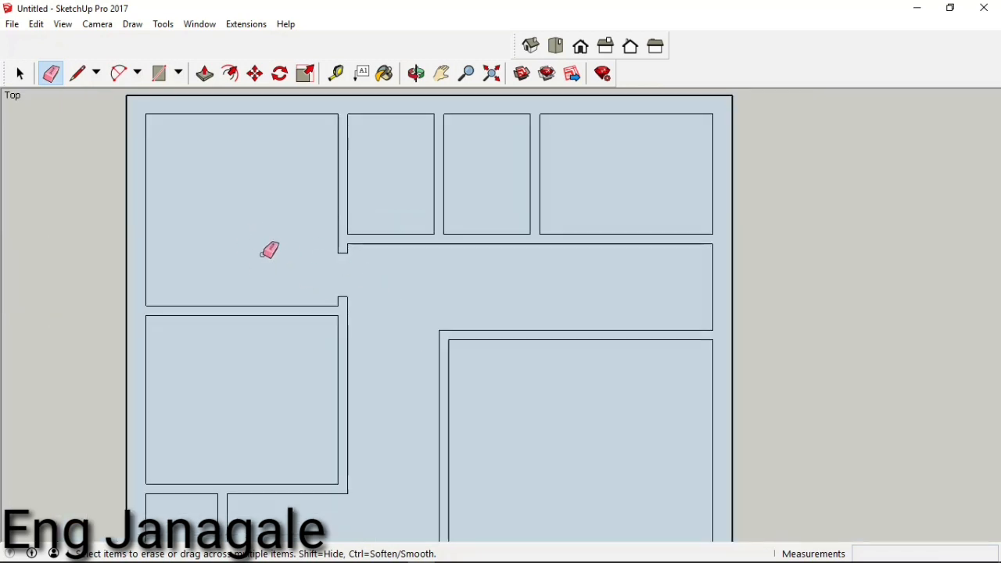
scroll(333, 260, "up", 1)
scroll(364, 317, "up", 2)
scroll(367, 315, "up", 1)
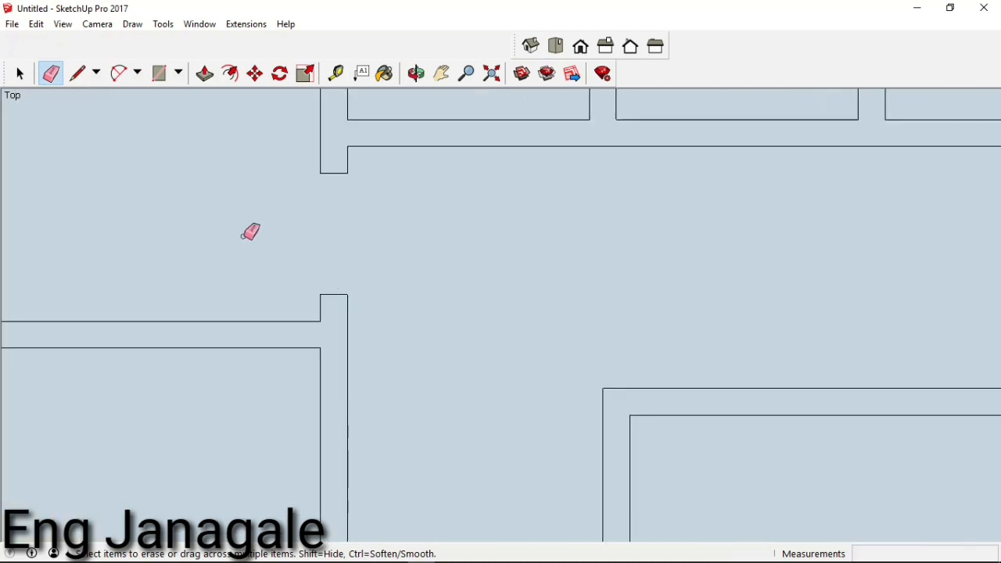
Try a 0.05 by 0.2 m rectangle at the corridor-side corner of the doorway's lower wall end
left_click(159, 73)
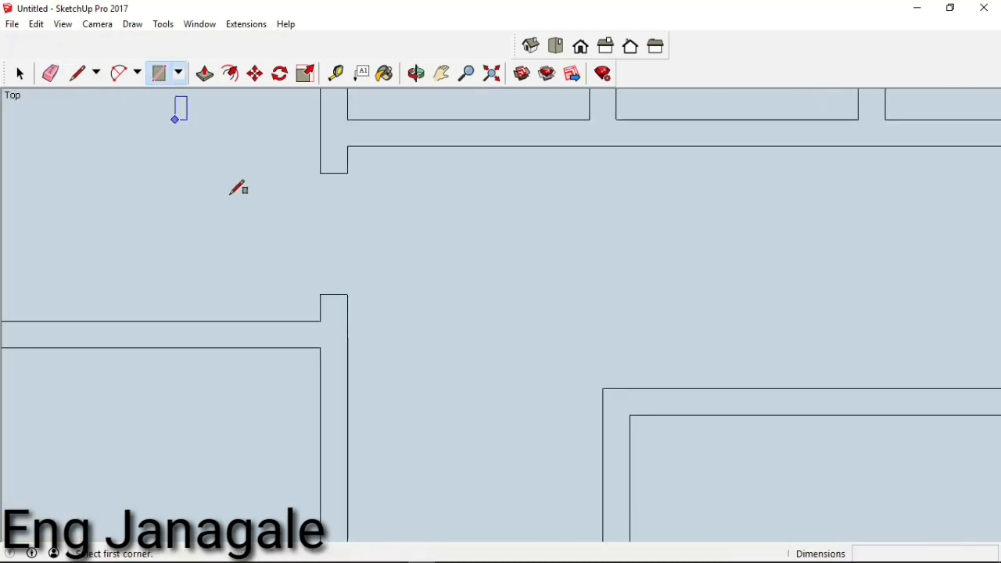
left_click(320, 294)
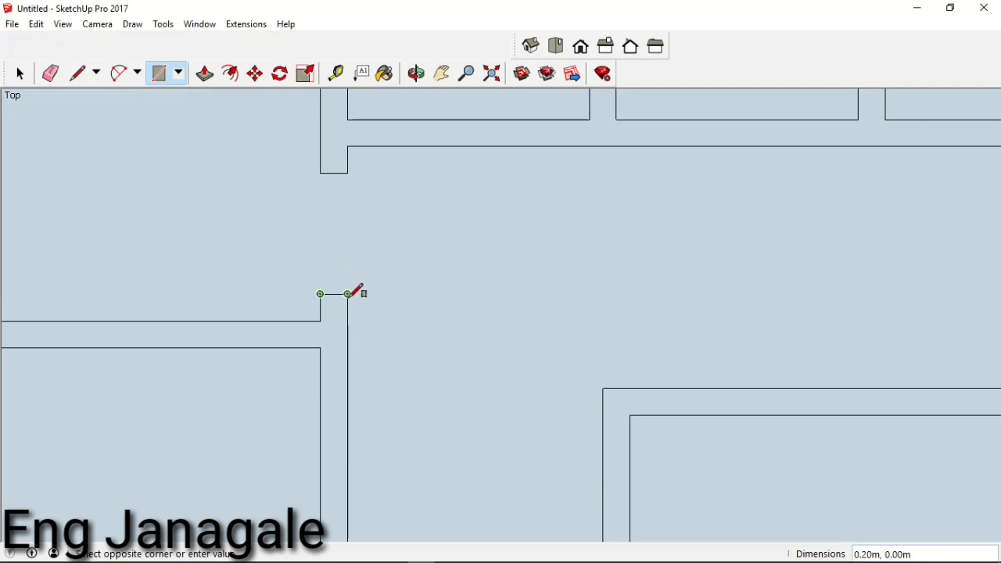
key("Escape")
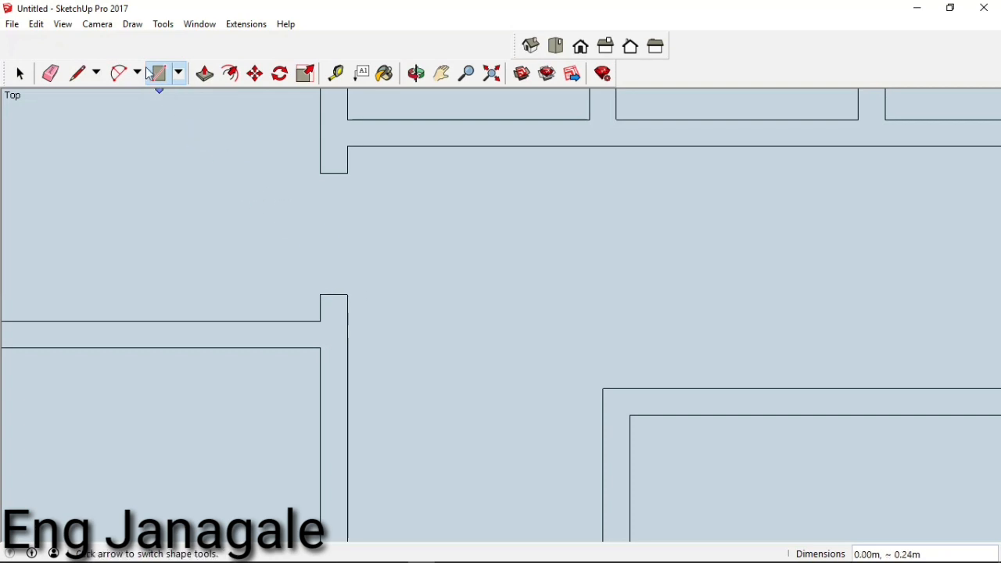
left_click(348, 294)
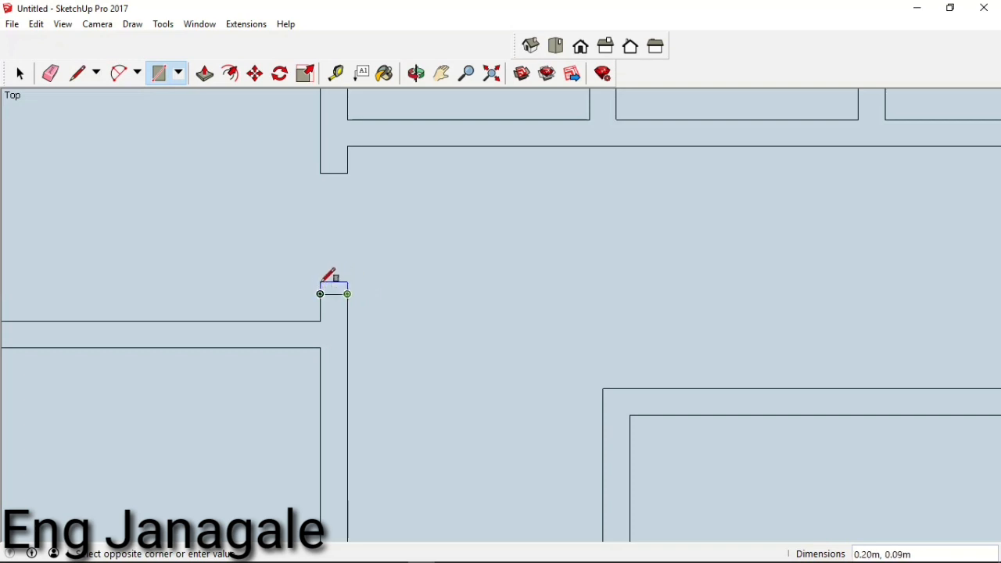
type(",2")
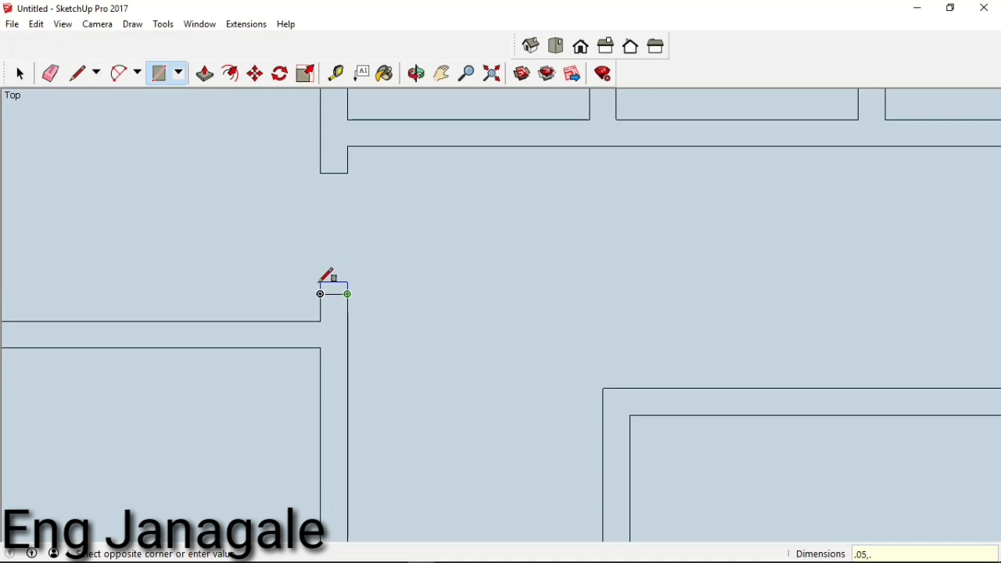
key("Return")
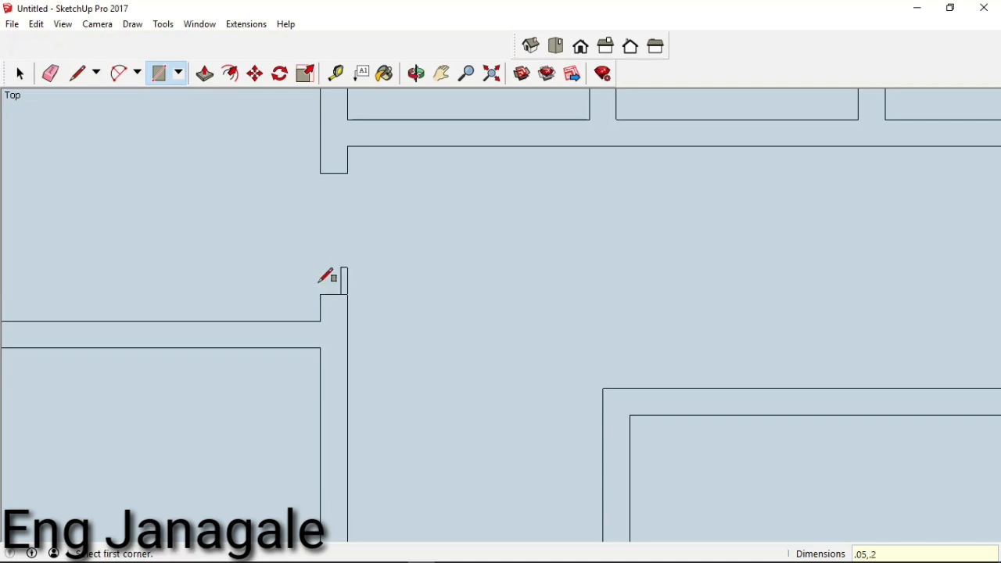
Draw a 0.2 by 0.05 m frame rectangle across the doorway's lower wall end, projecting into the opening
left_click(347, 294)
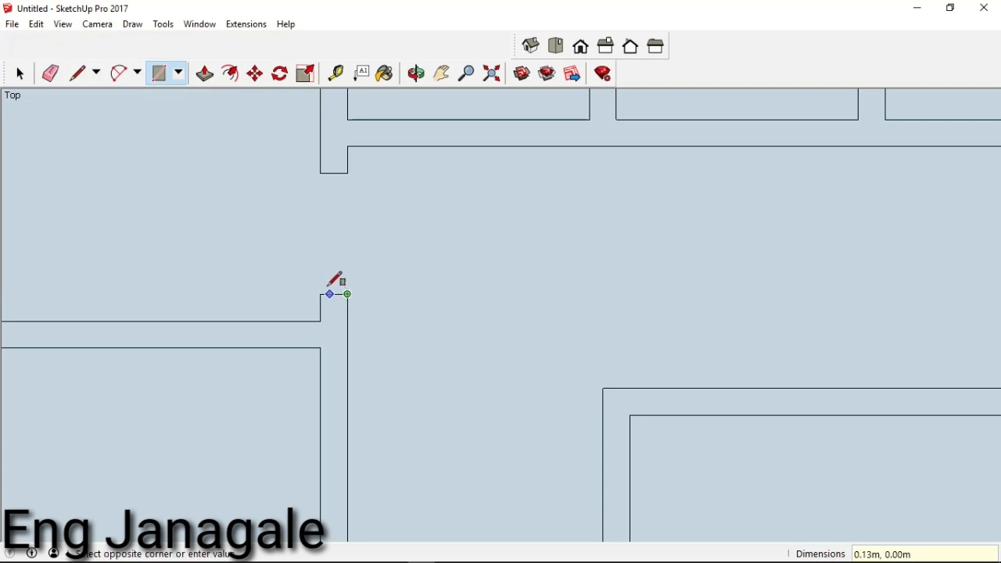
type(".2,")
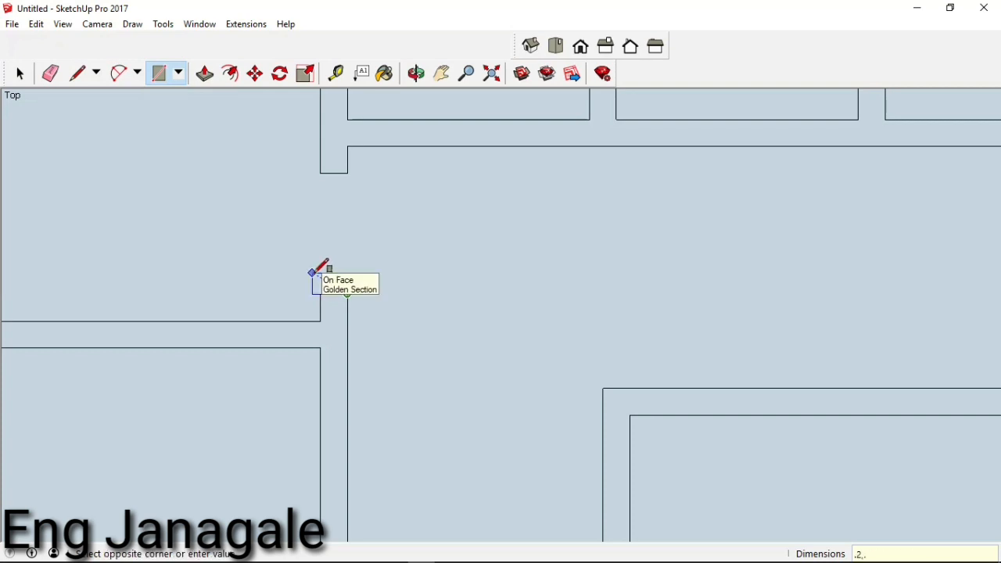
type(".05")
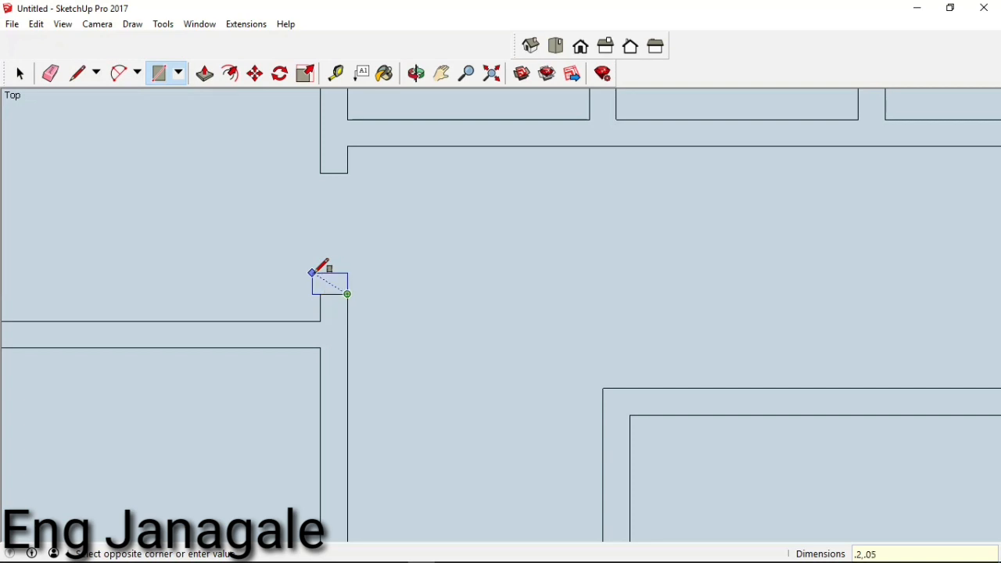
key("Return")
Draw a matching 0.2 by 0.05 m frame rectangle across the doorway's upper wall end
scroll(334, 287, "up", 1)
scroll(332, 283, "up", 1)
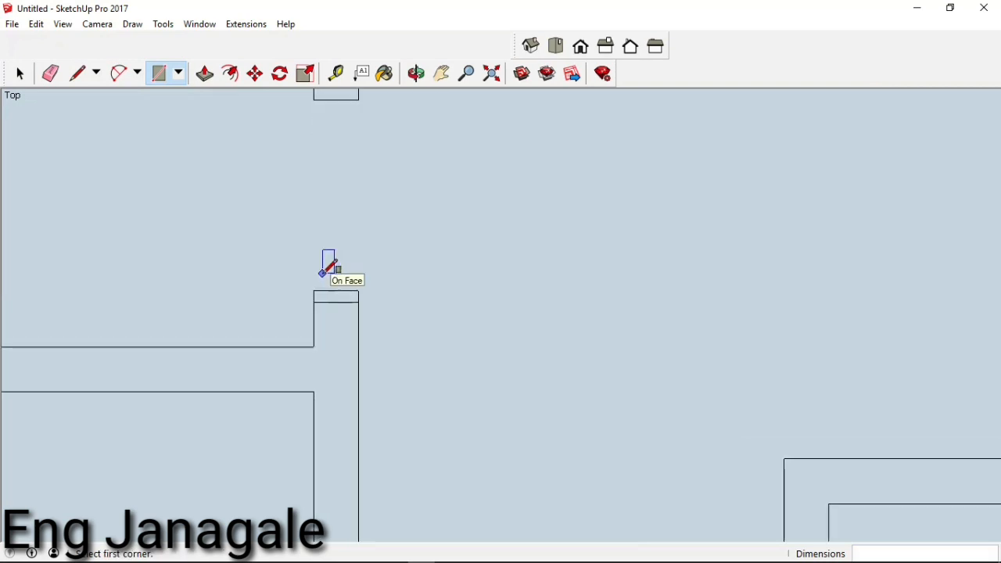
scroll(333, 287, "down", 3)
scroll(352, 183, "up", 1)
scroll(352, 183, "up", 1)
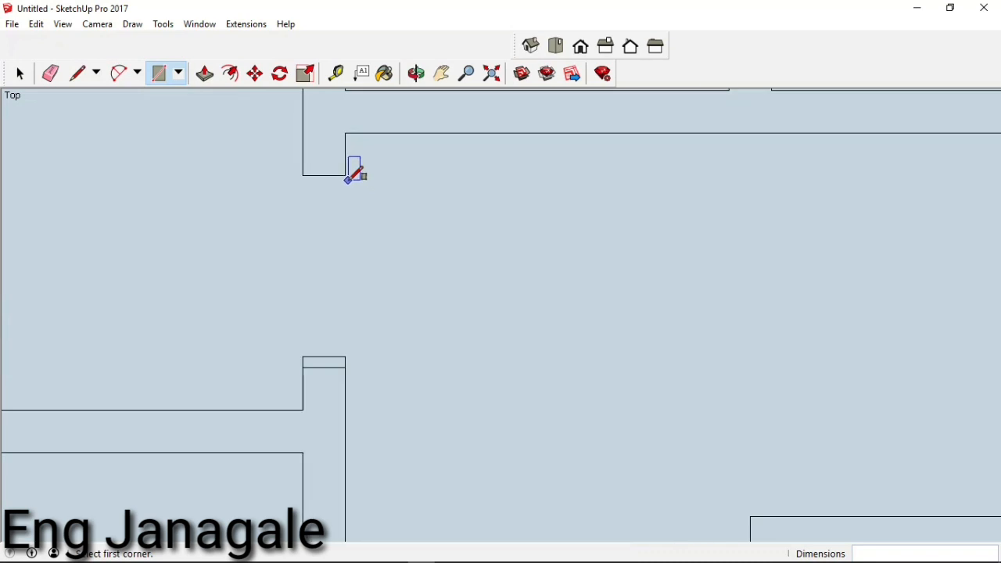
left_click(344, 175)
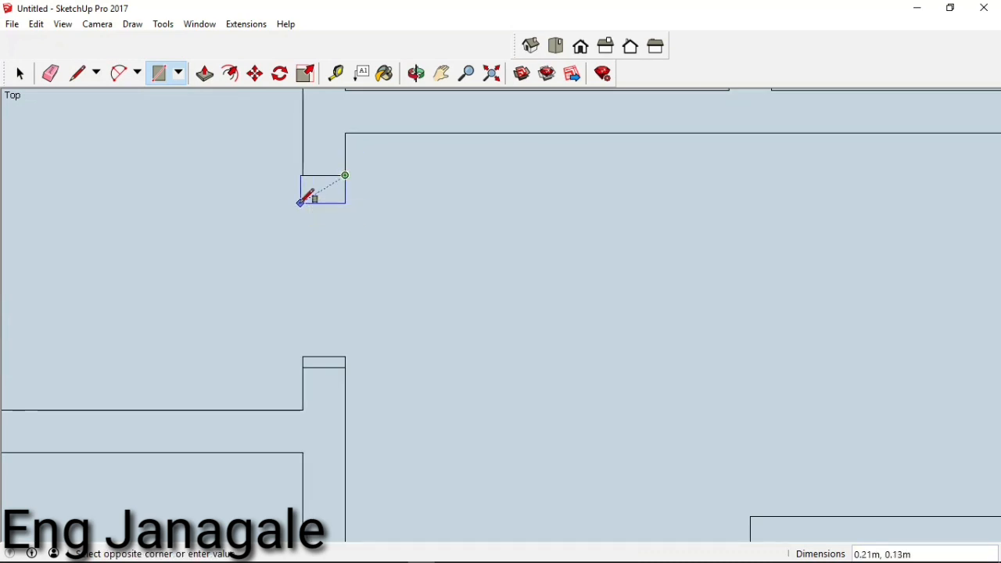
type(".2")
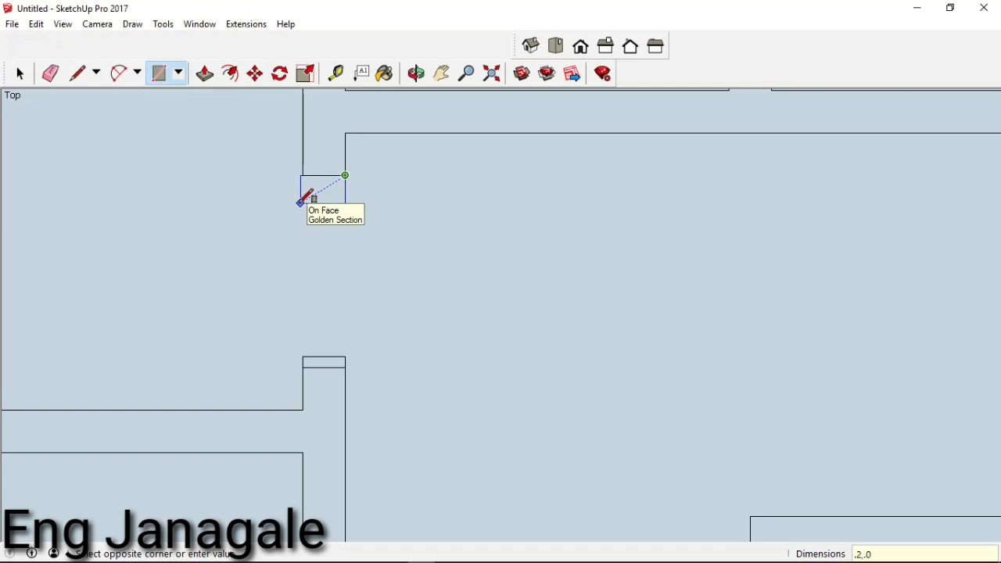
type(",.05")
key("Return")
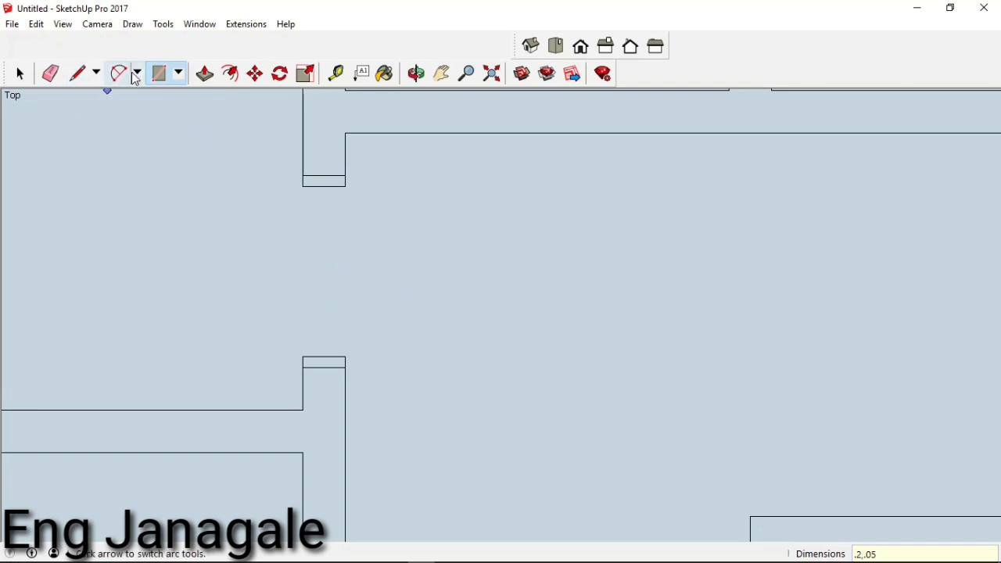
Draw a 0.8 by 0.05 m door leaf rectangle into the upper-left room from the lower frame's room-side corner
left_click(303, 357)
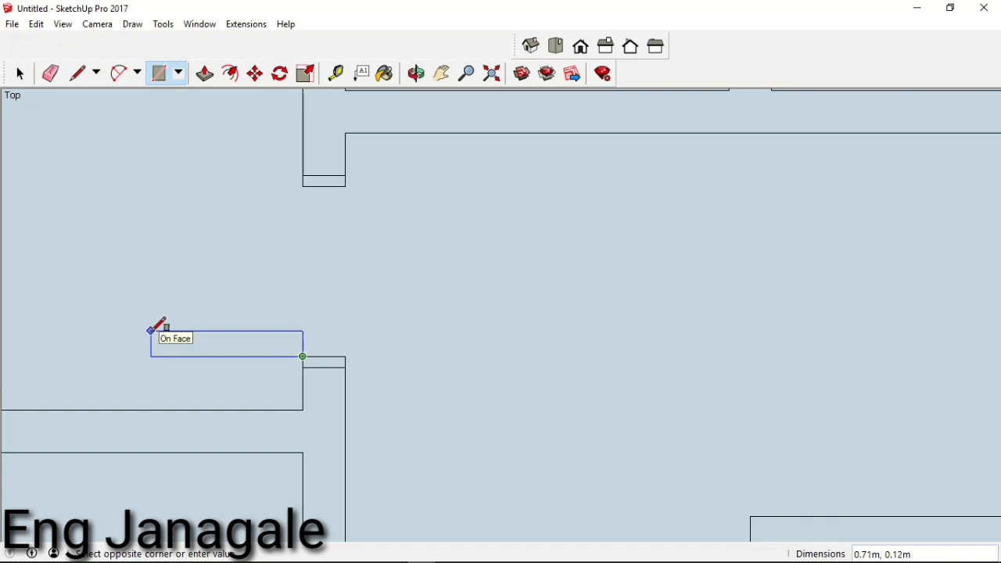
type("0")
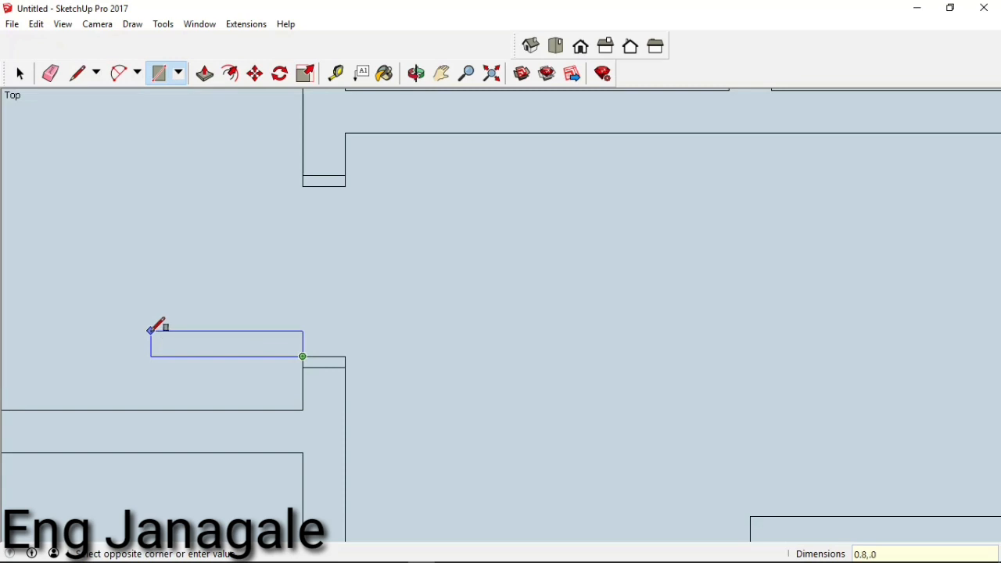
type(".8,.05")
key("Return")
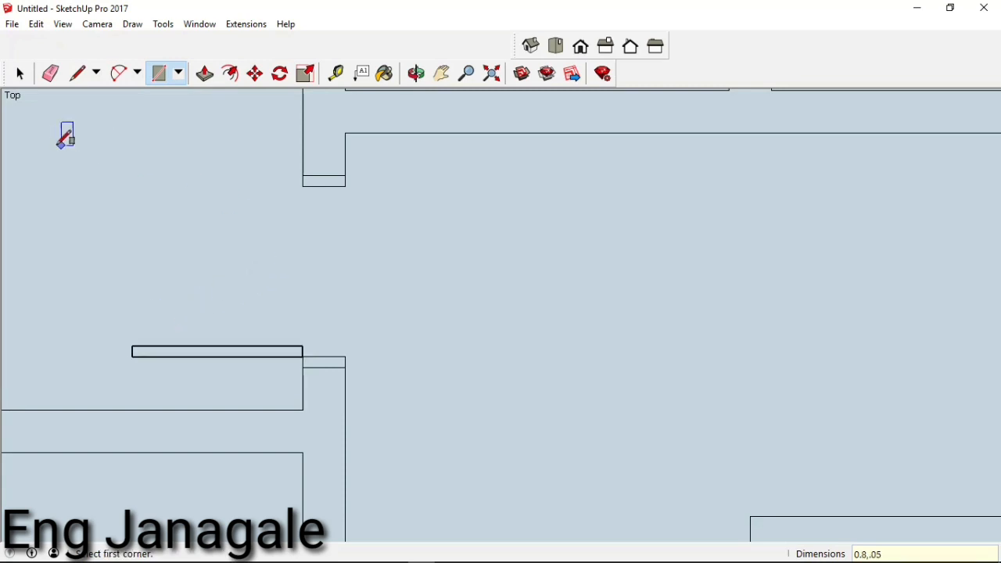
left_click(118, 73)
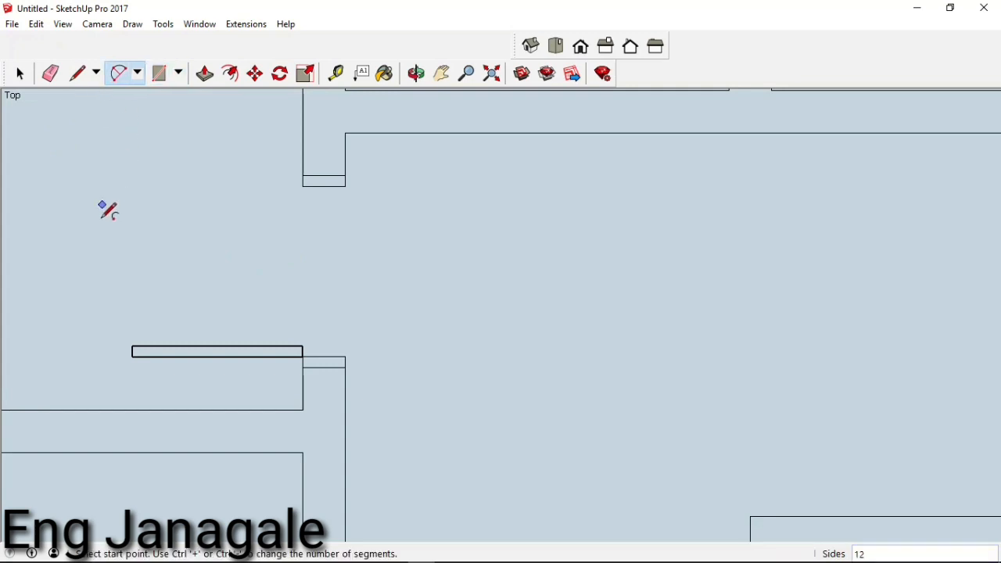
left_click(131, 346)
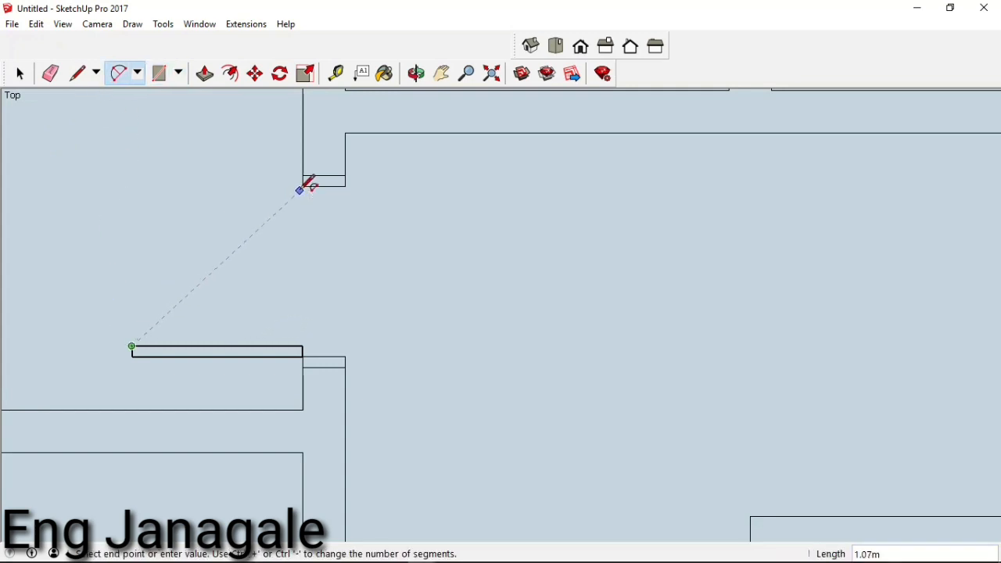
key("Escape")
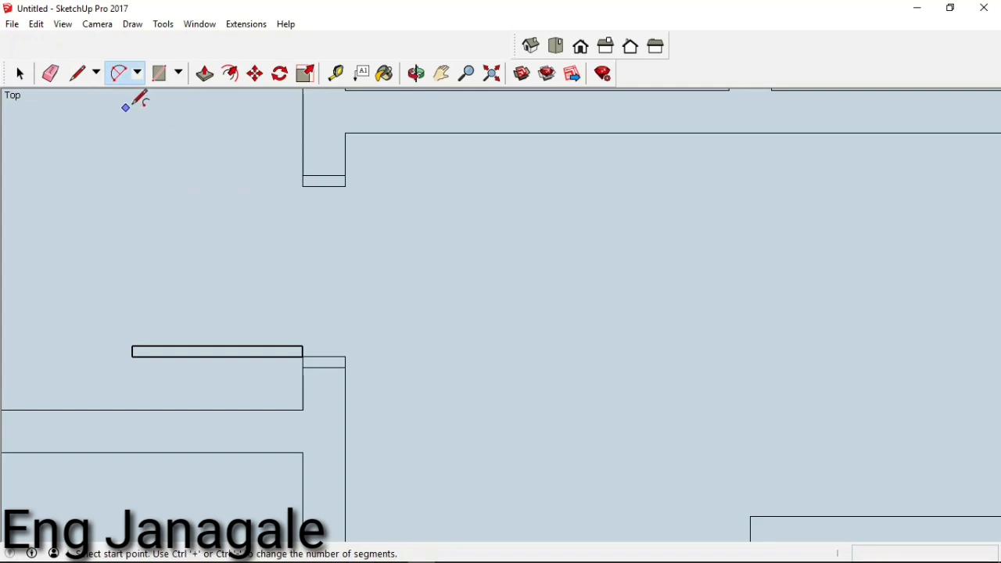
Draw the door-swing arc from the leaf's free upper corner to the upper frame's room-side corner with a 0.2 m bulge
left_click(137, 74)
left_click(138, 115)
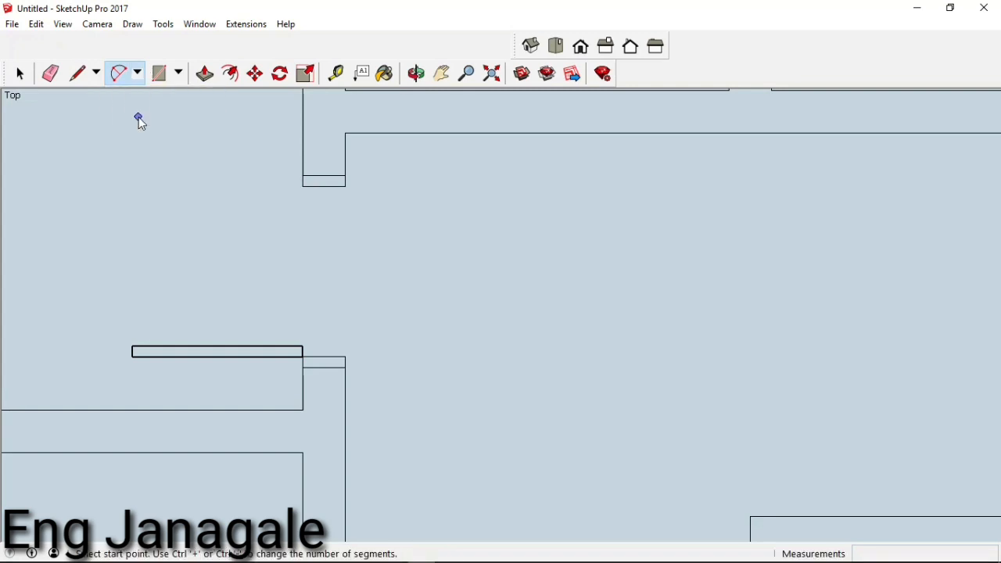
left_click(132, 347)
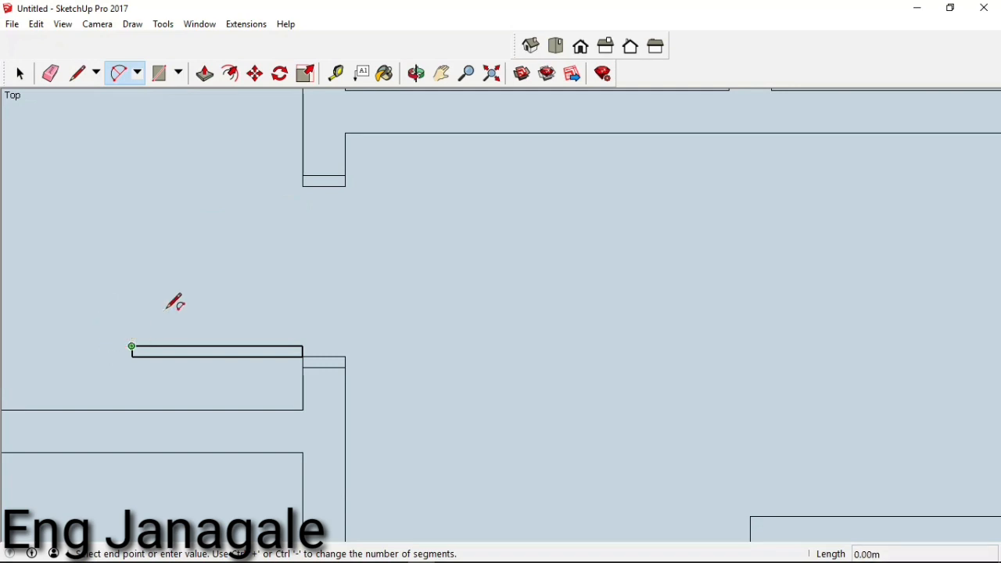
left_click(303, 186)
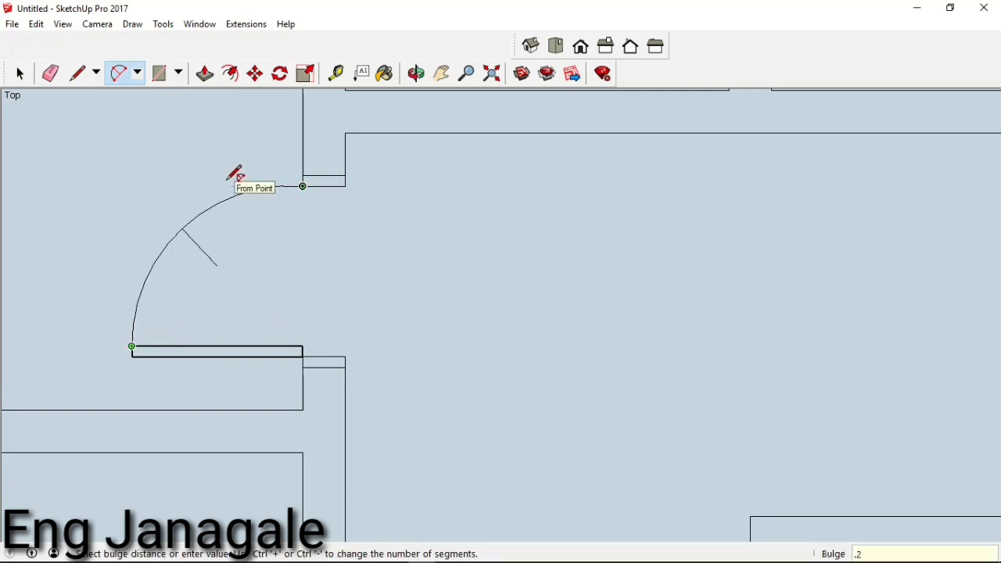
left_click(235, 174)
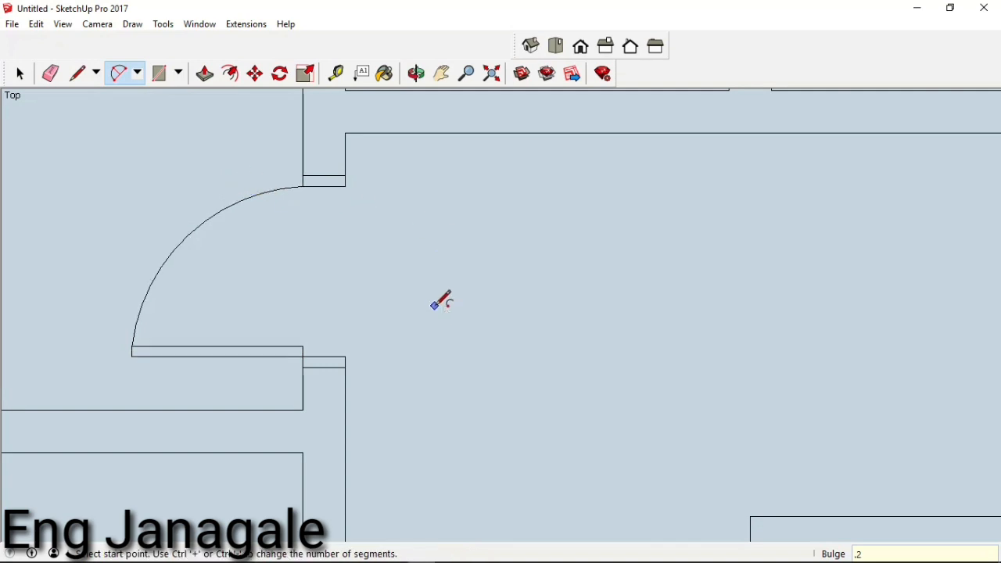
Examine the new door and its placement within the whole floor plan
scroll(440, 300, "down", 5)
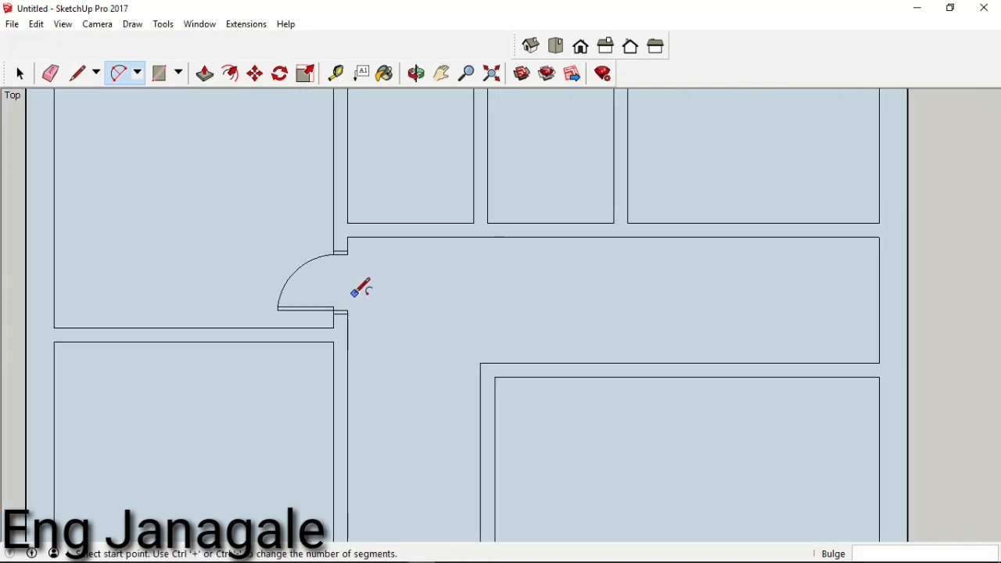
scroll(362, 288, "down", 3)
scroll(410, 299, "up", 1)
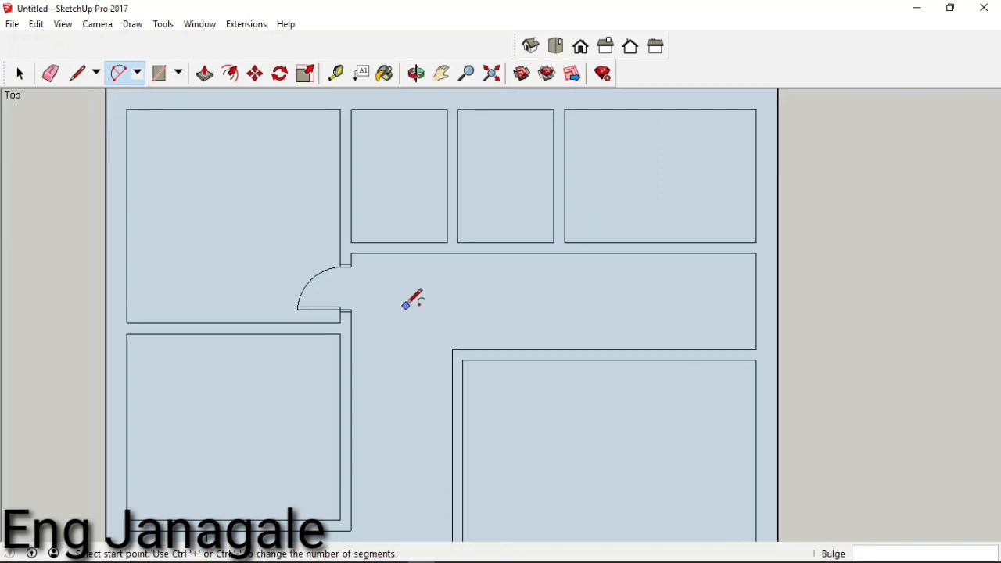
scroll(411, 299, "up", 3)
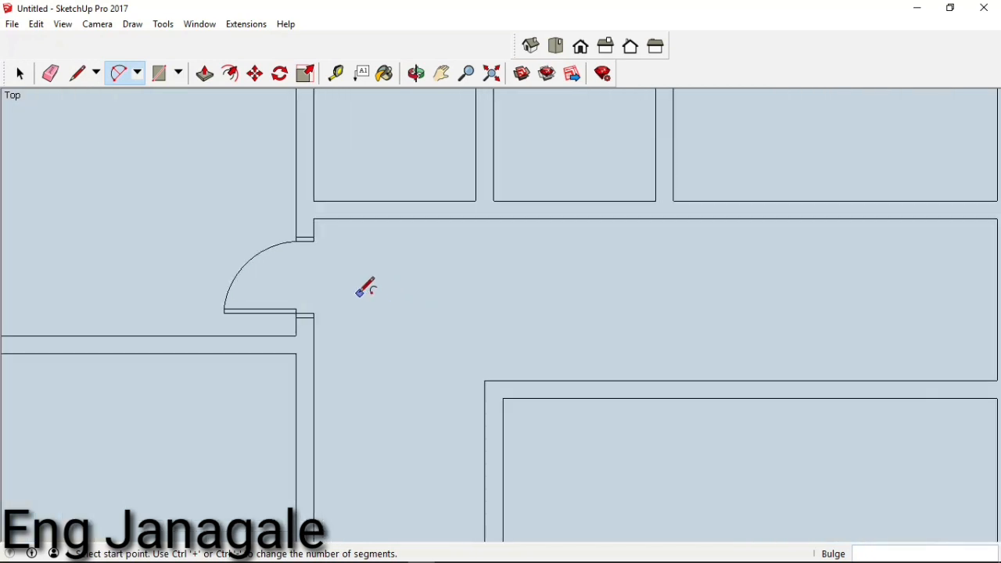
scroll(368, 293, "down", 2)
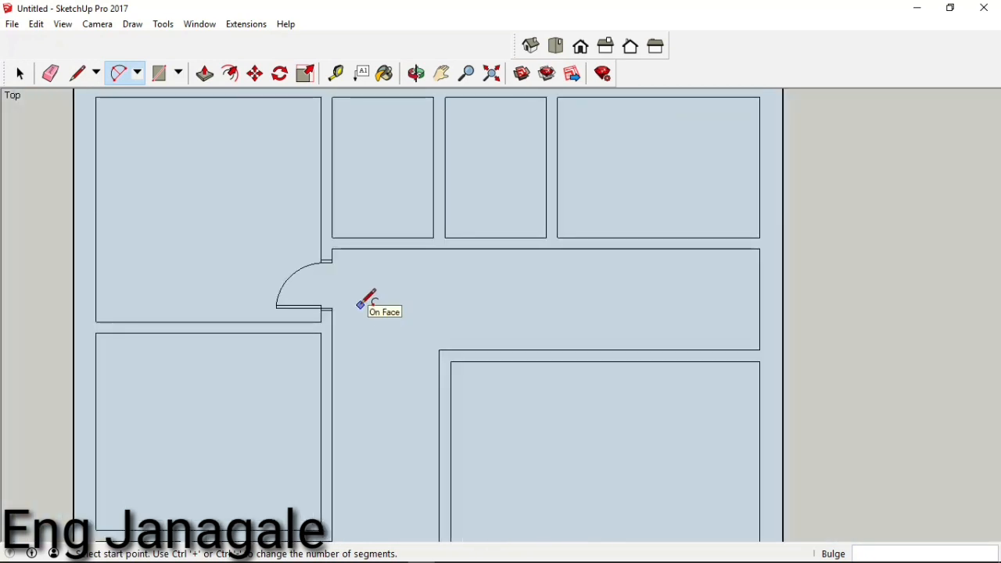
scroll(365, 297, "down", 2)
scroll(363, 286, "up", 1)
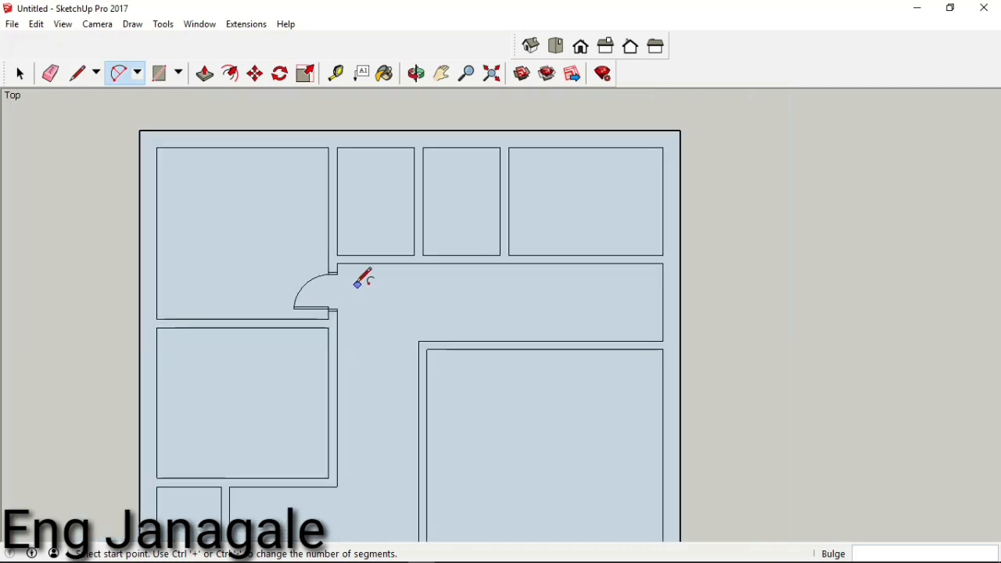
scroll(360, 280, "down", 3)
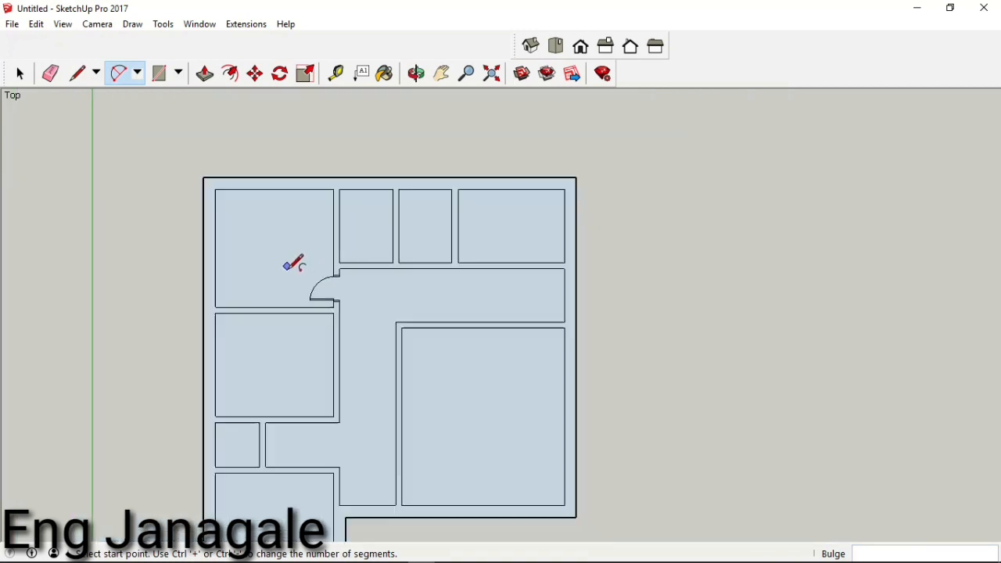
scroll(364, 498, "up", 2)
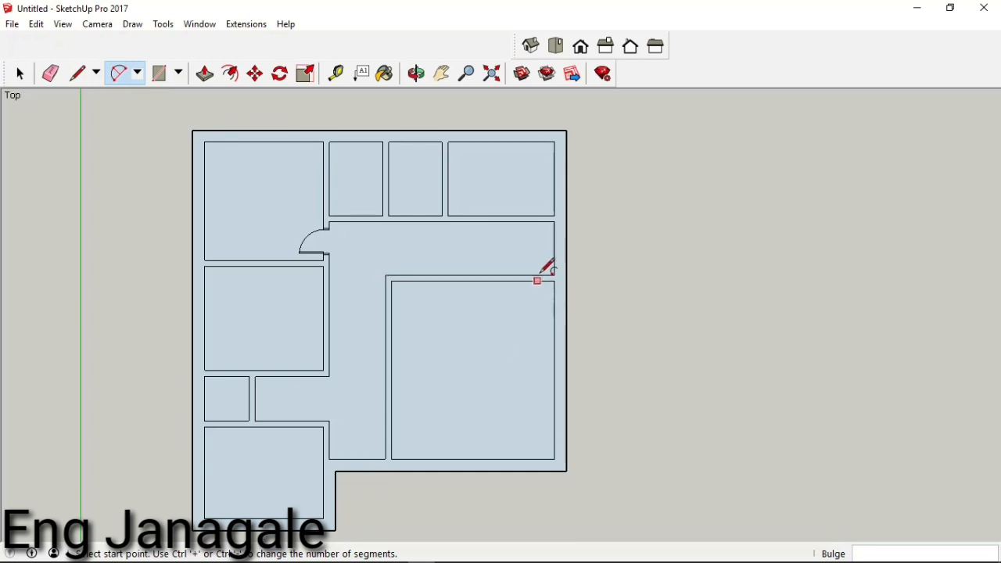
Switch to the isometric view and push/pull the connected wall face up 3.2 m to raise all walls
left_click(536, 51)
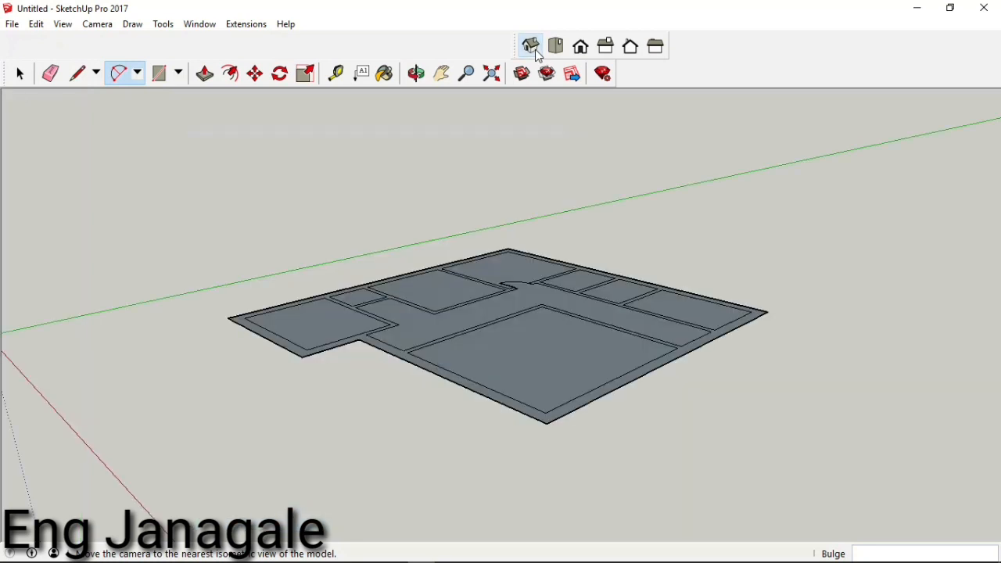
left_click(203, 76)
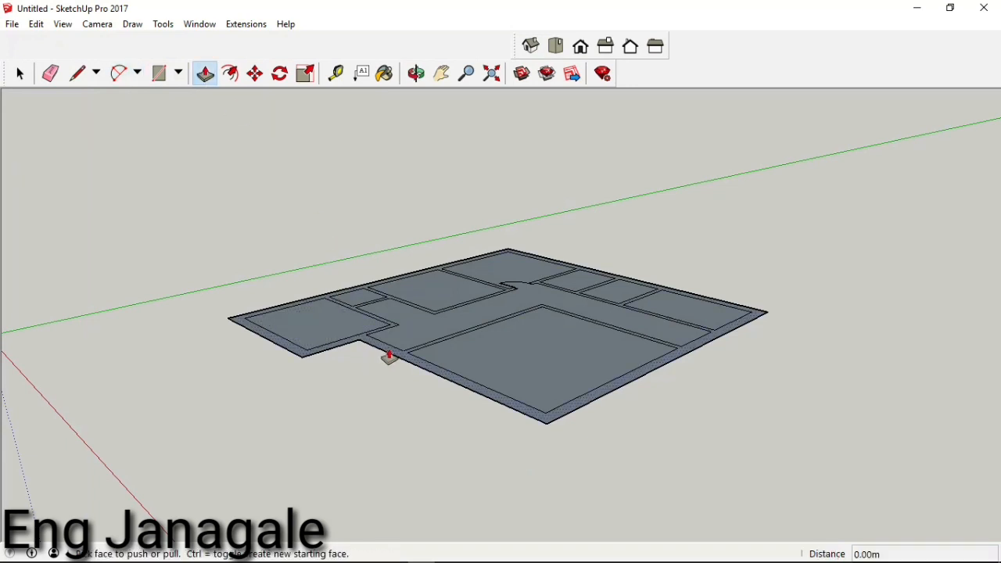
scroll(390, 357, "up", 4)
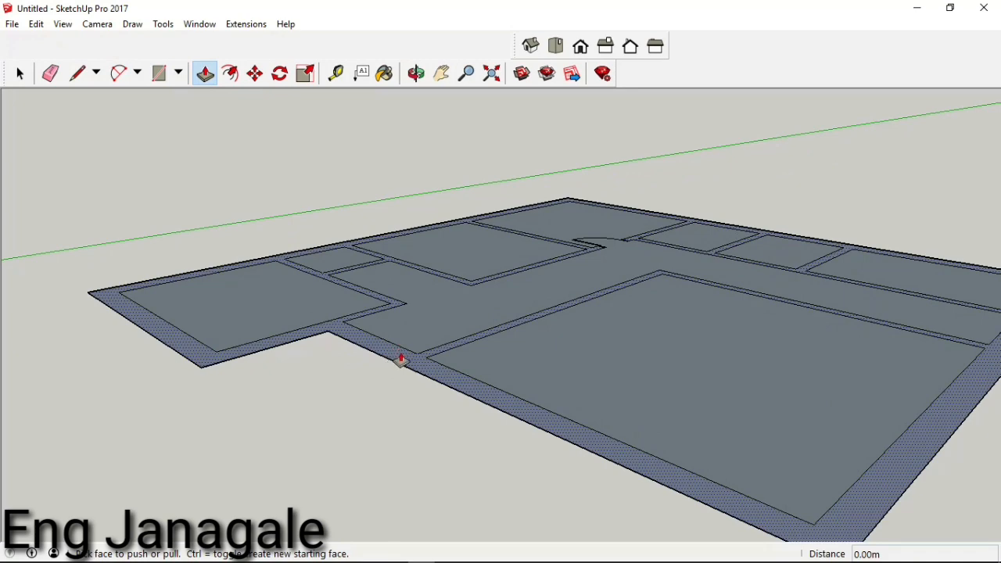
left_click(400, 360)
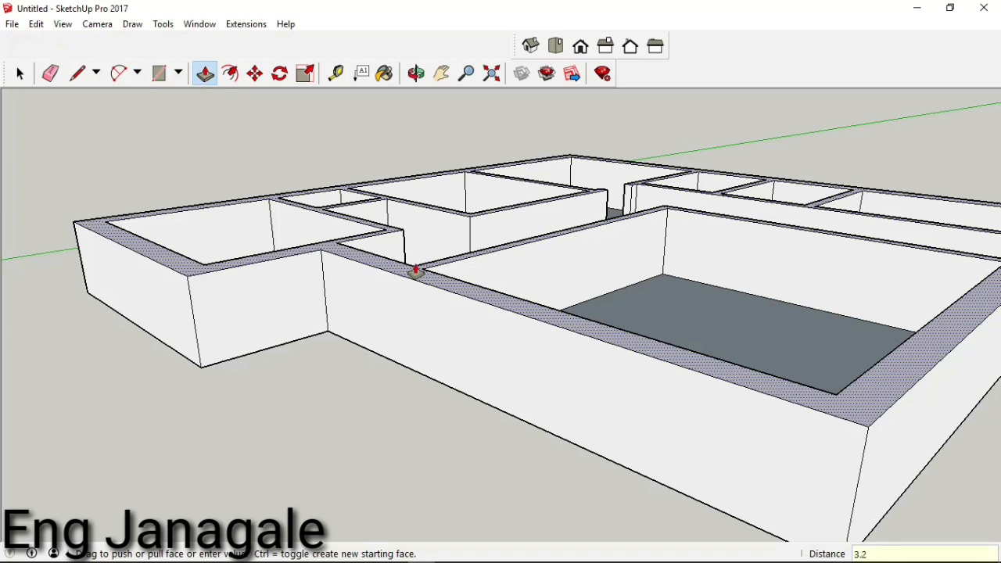
key("Return")
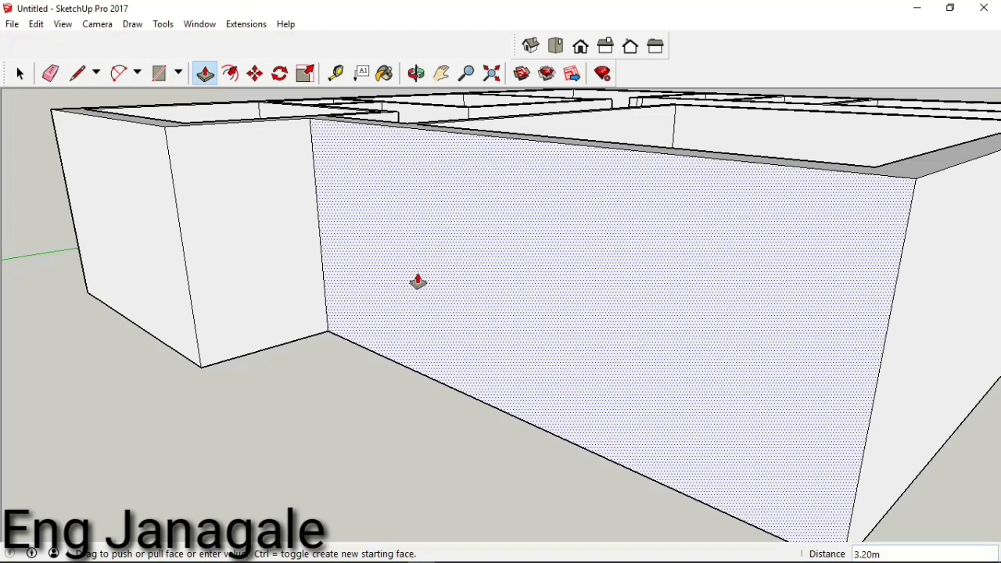
scroll(418, 281, "down", 5)
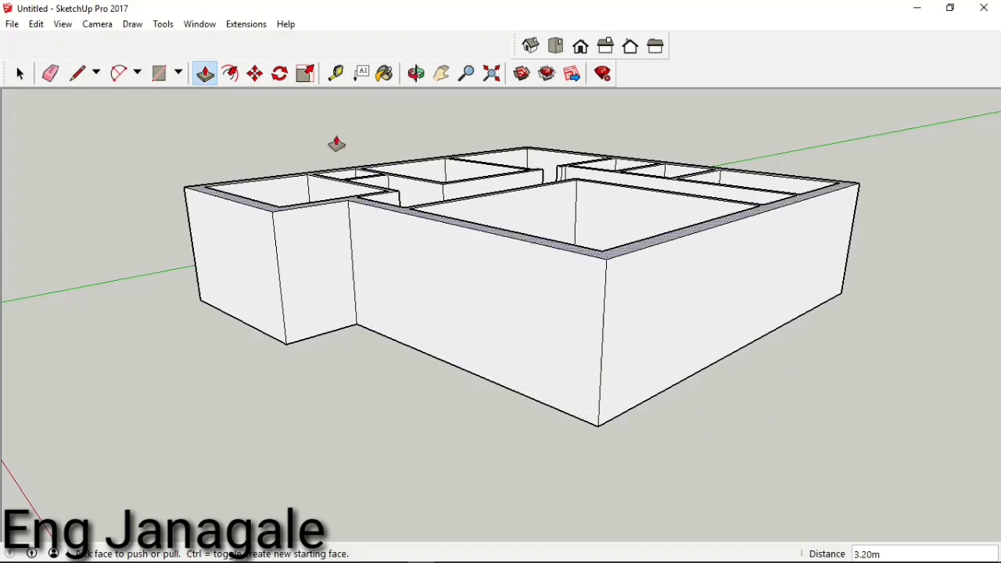
Examine the raised walls from above and inspect the doorway's frame rectangles, door leaf and swing arc up close
left_click(416, 73)
left_click_drag(386, 246, 364, 309)
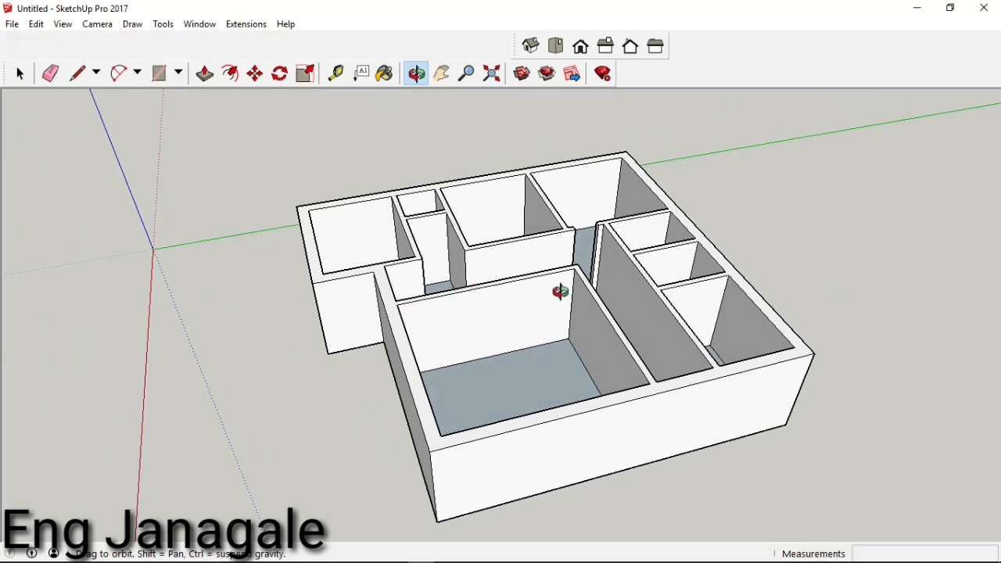
left_click_drag(563, 290, 574, 293)
scroll(511, 310, "up", 1)
scroll(516, 351, "down", 3)
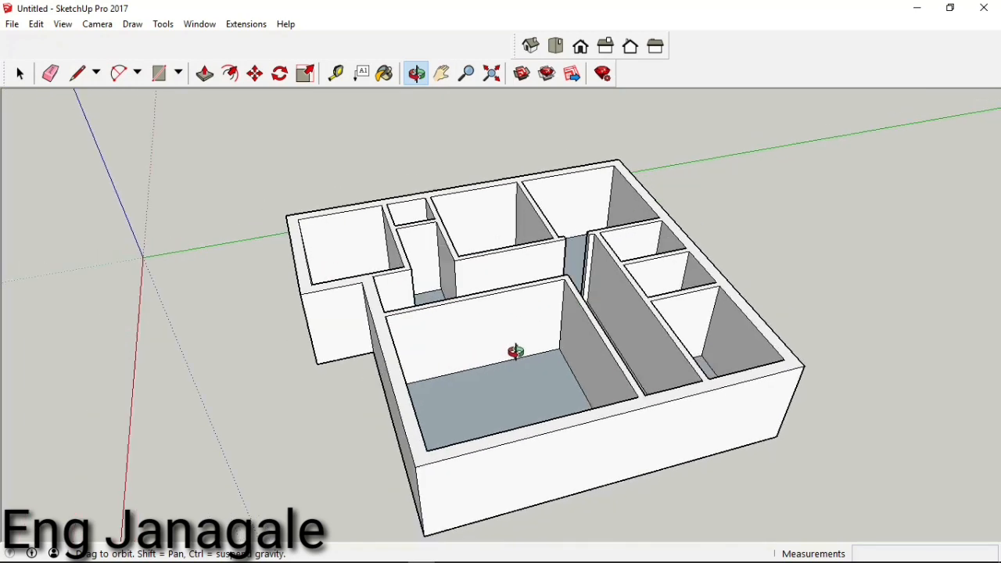
left_click_drag(505, 367, 588, 448)
scroll(557, 232, "up", 2)
scroll(548, 262, "up", 5)
left_click_drag(539, 380, 146, 369)
scroll(183, 425, "up", 2)
scroll(404, 292, "up", 1)
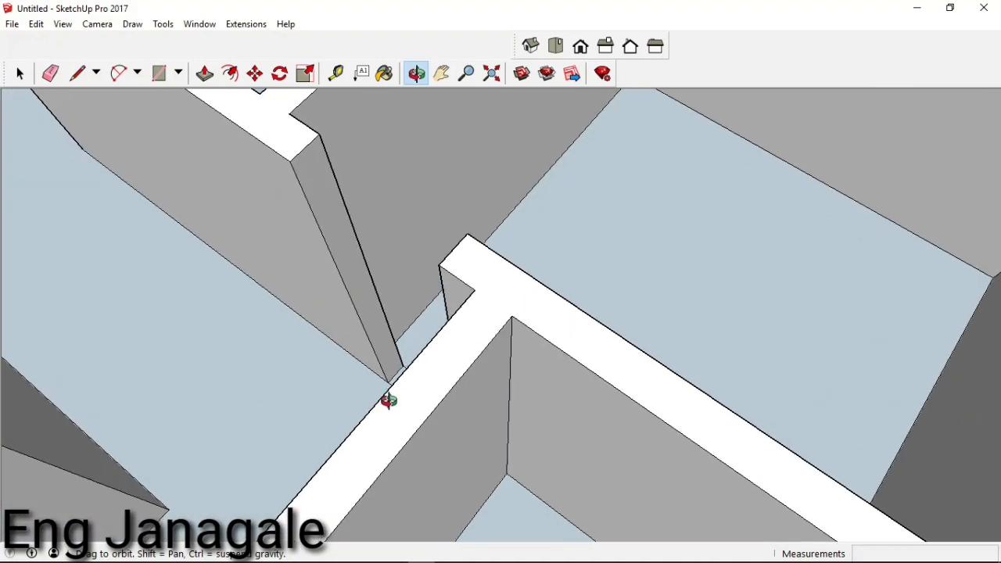
scroll(380, 409, "up", 1)
scroll(400, 409, "up", 3)
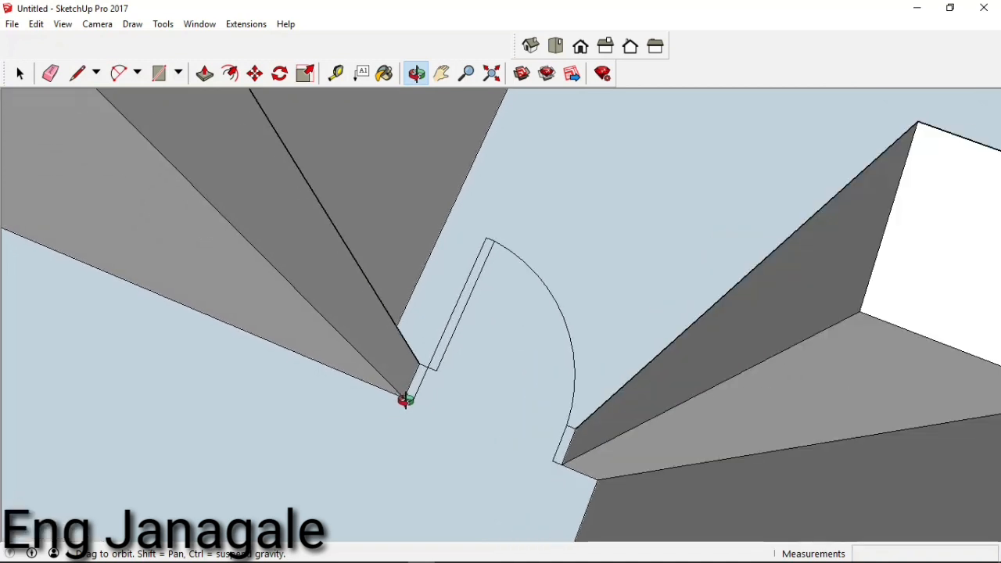
scroll(407, 397, "up", 2)
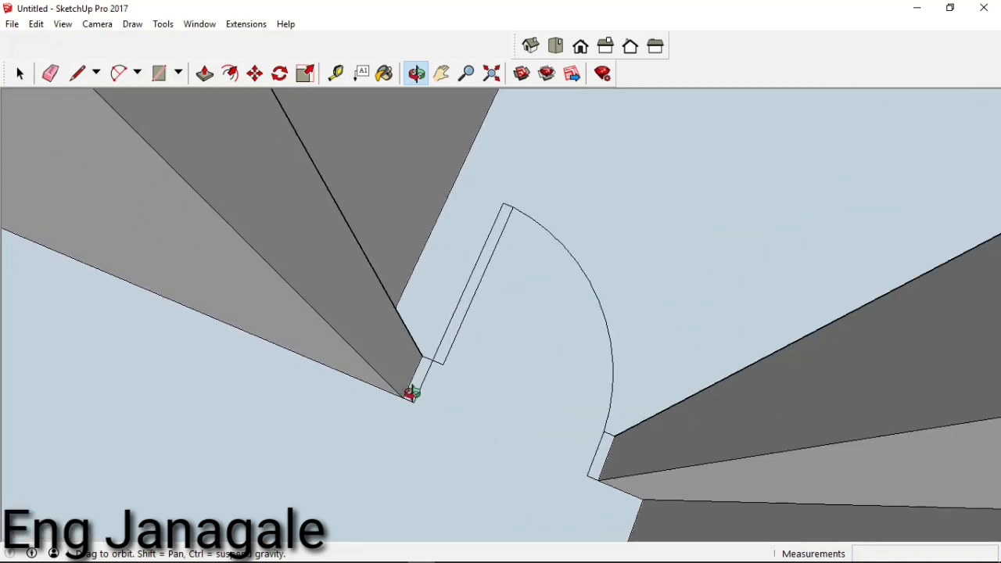
Push/pull the two door frame rectangles up 2.1 m each, starting with the one beside the door leaf
left_click(205, 73)
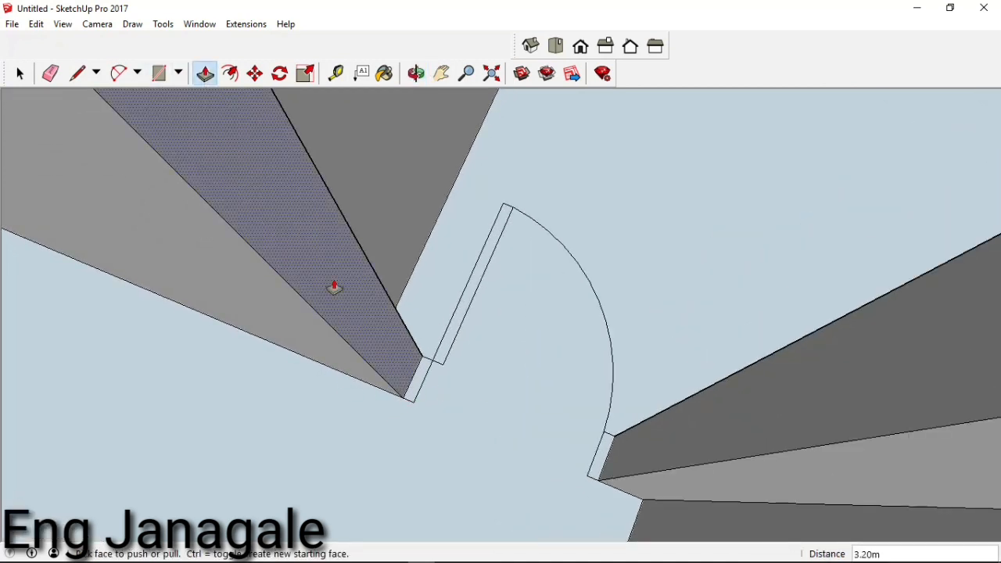
left_click_drag(414, 398, 331, 252)
scroll(331, 252, "down", 1)
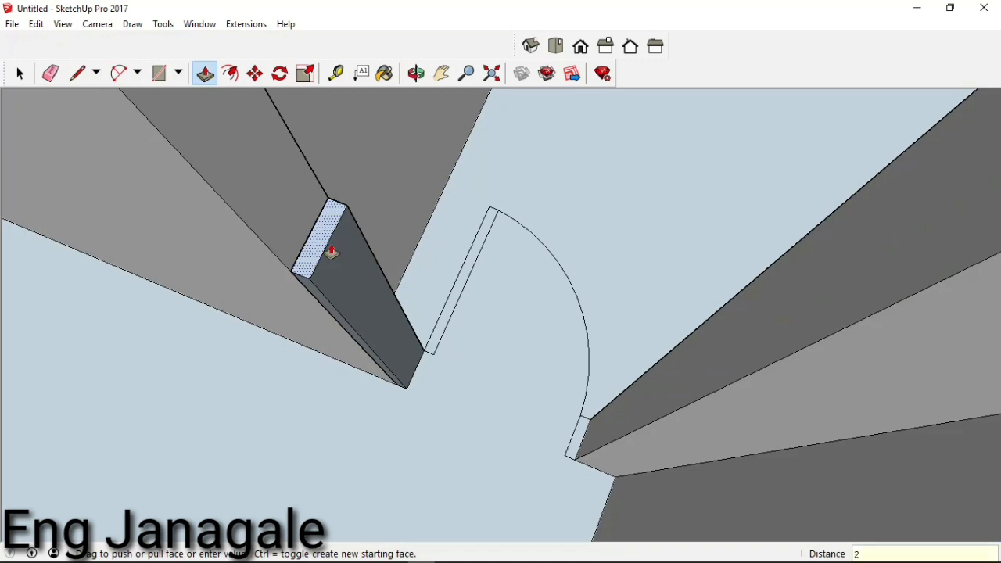
key("Return")
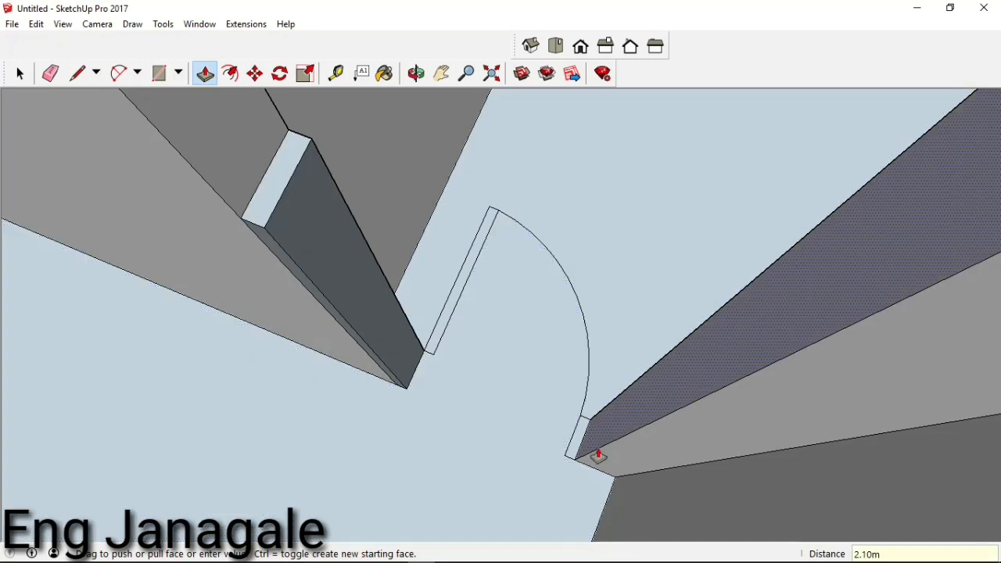
left_click_drag(576, 446, 622, 415)
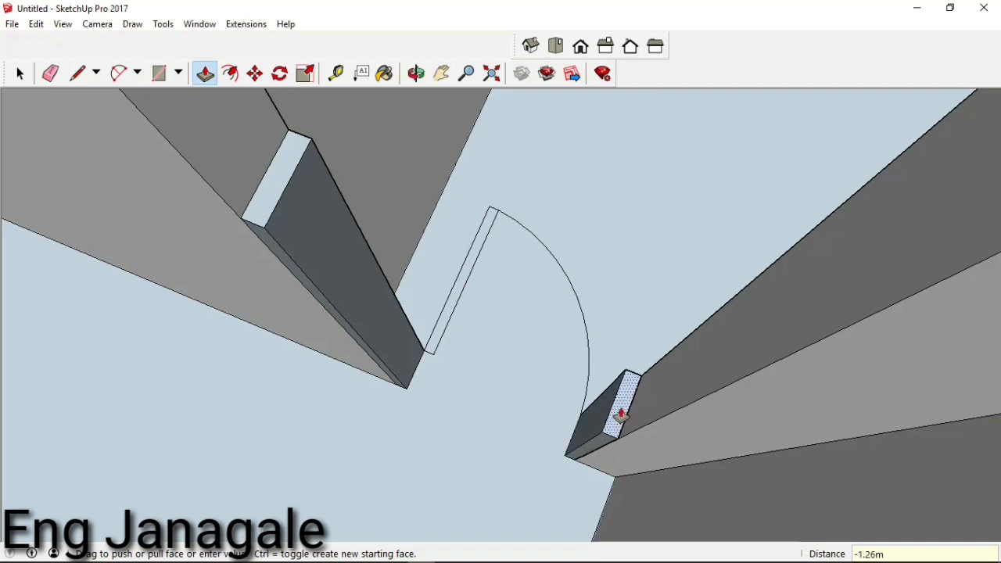
key("Return")
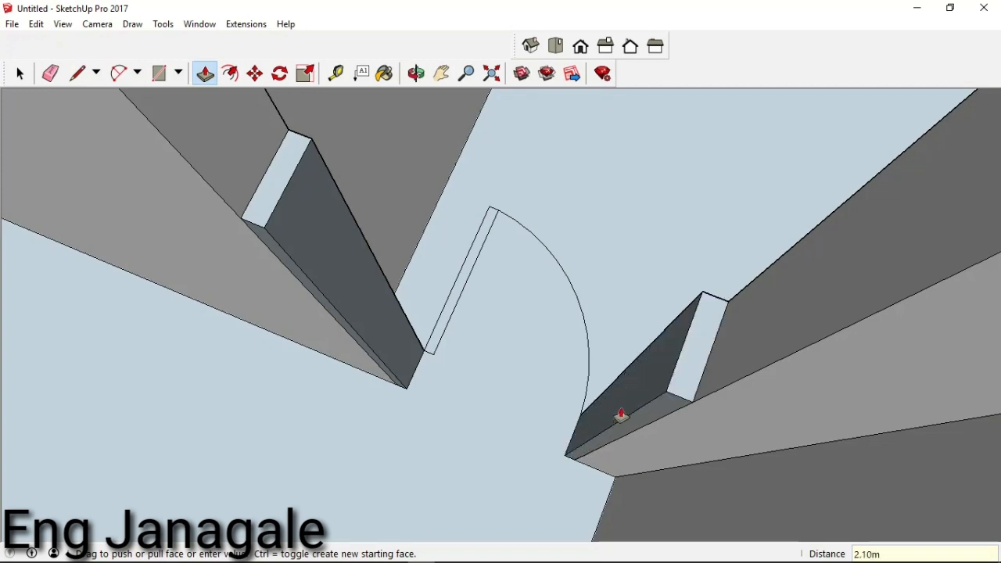
Extend the wall end above the leaf-side frame post 0.9 m across the doorway to the opposite wall and erase the two seam edges
middle_click_drag(620, 415, 413, 201)
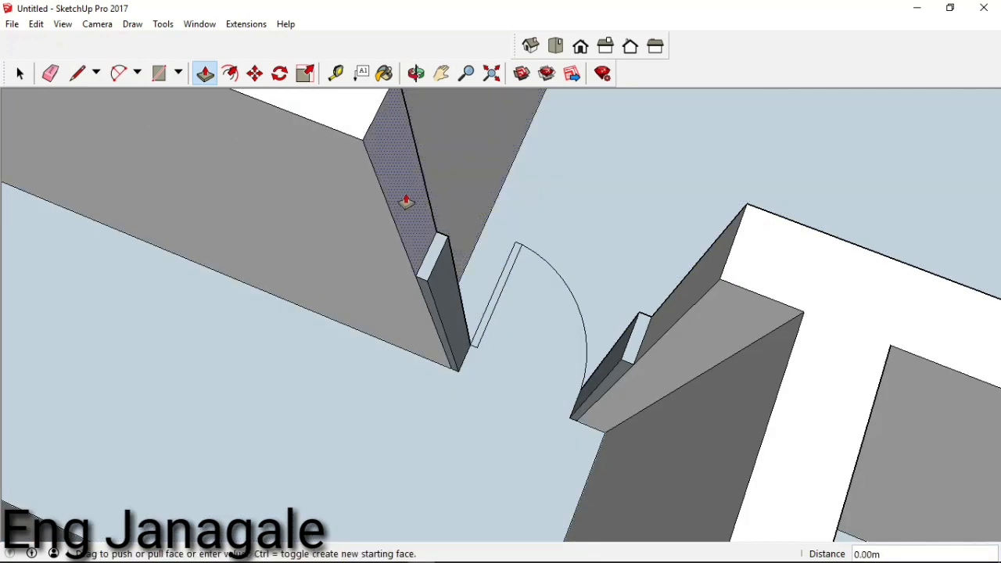
left_click_drag(404, 201, 720, 279)
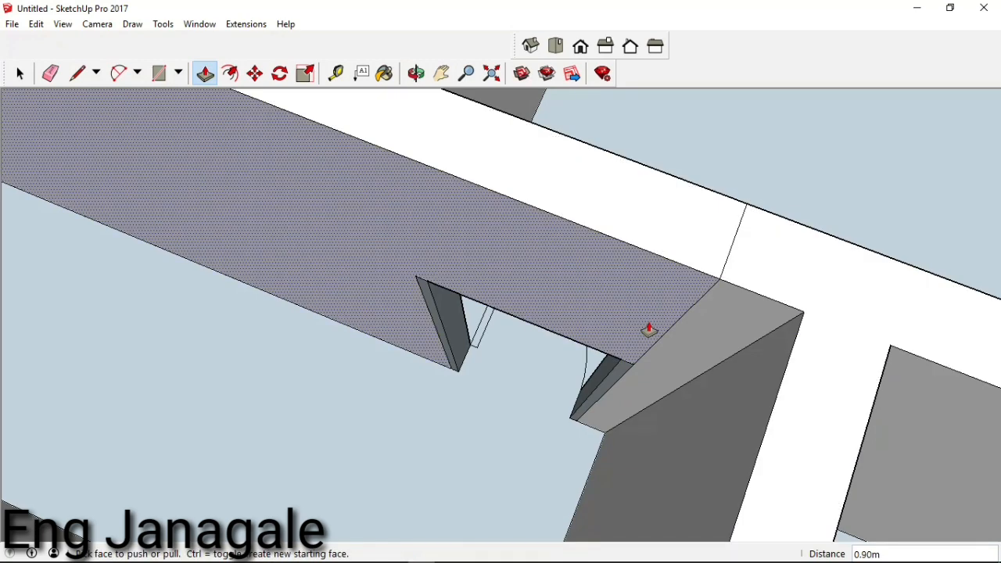
left_click(50, 73)
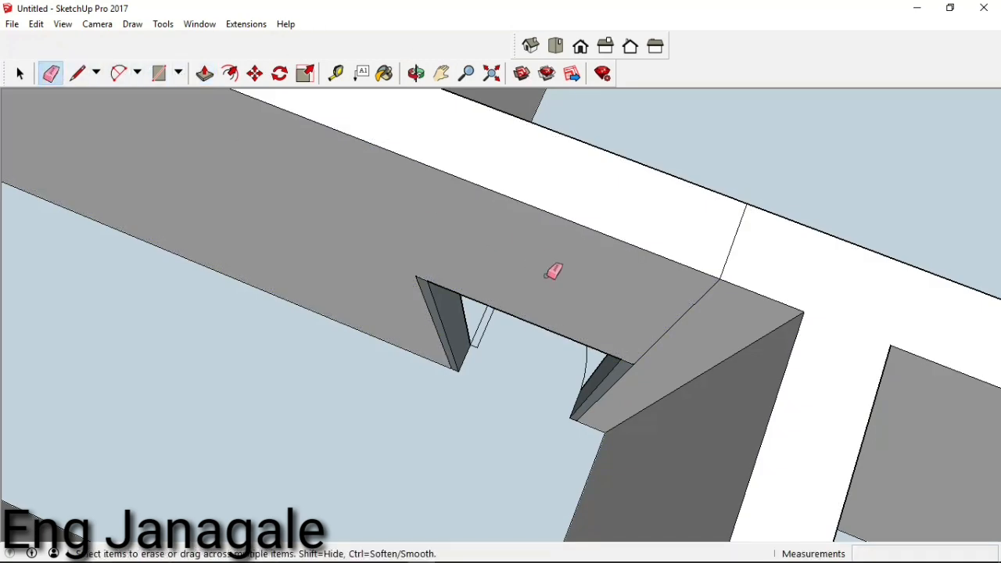
left_click(676, 320)
left_click(734, 262)
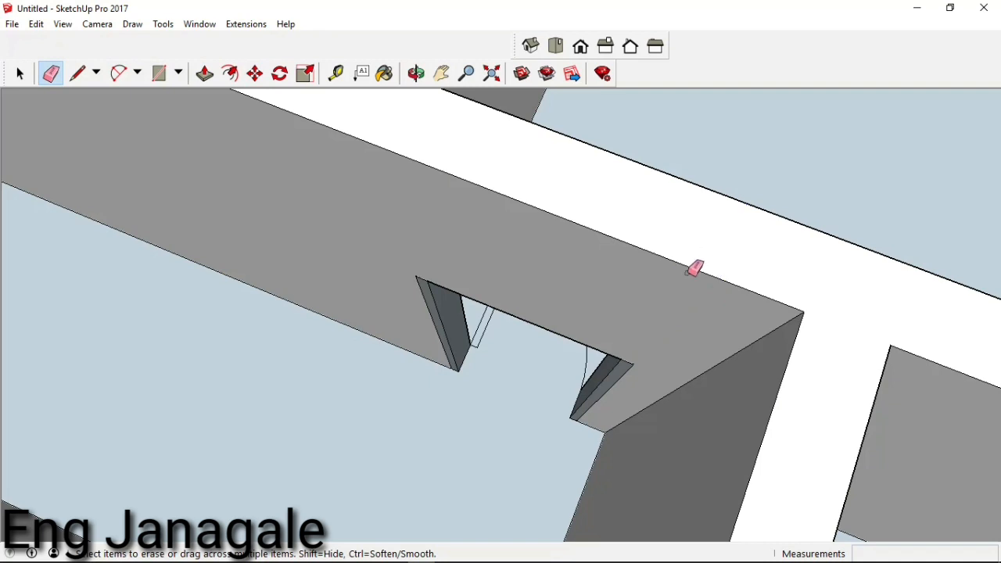
scroll(678, 327, "up", 1)
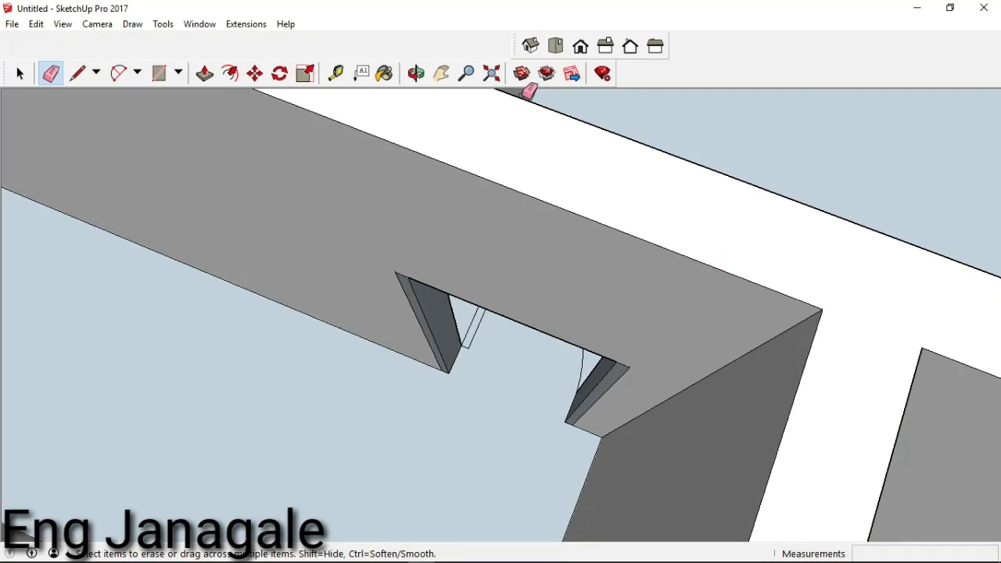
Push/pull the door leaf rectangle inside the room up 2.1 m, undoing the first rough pull
left_click(416, 73)
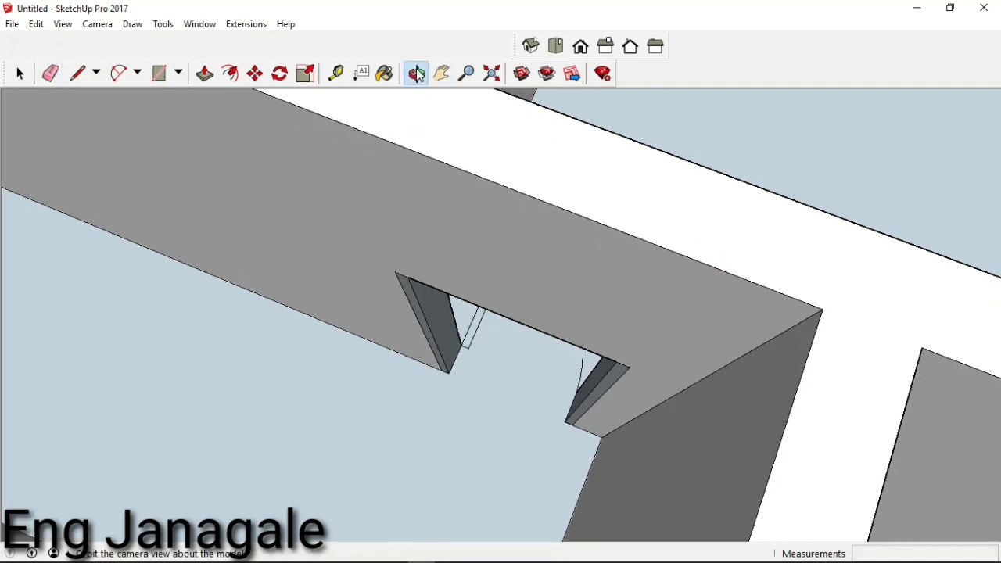
left_click_drag(547, 239, 576, 295)
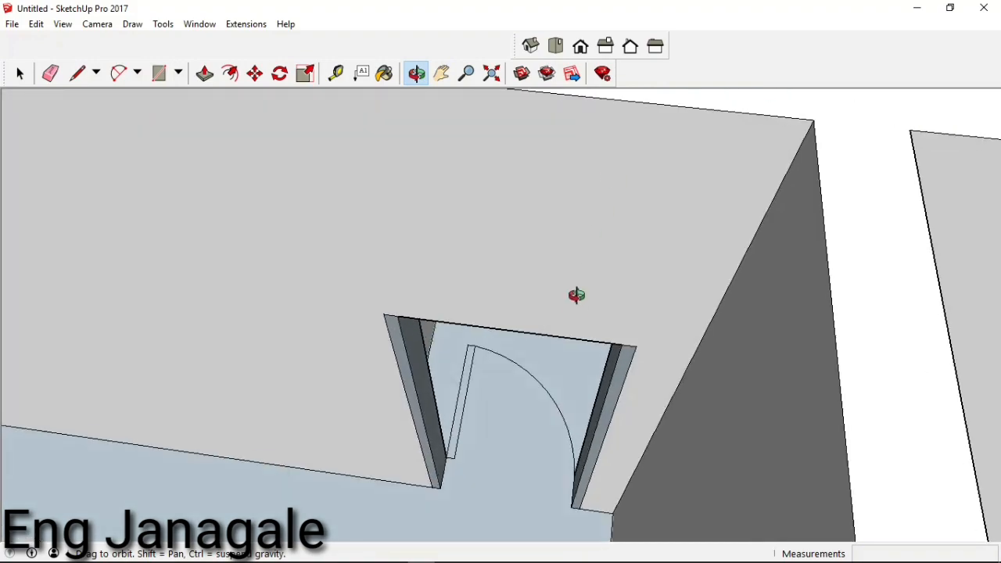
left_click_drag(586, 336, 359, 250)
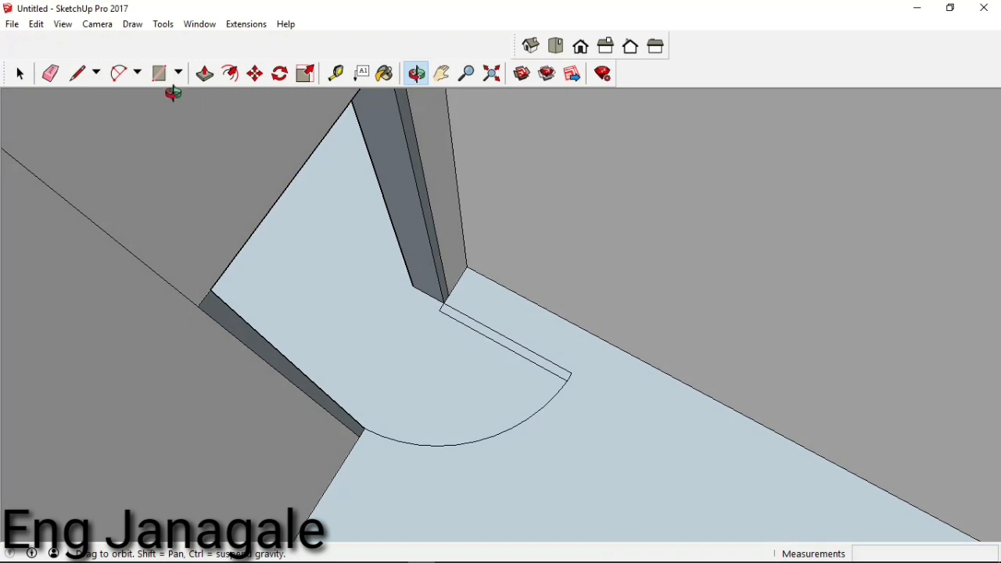
left_click(205, 78)
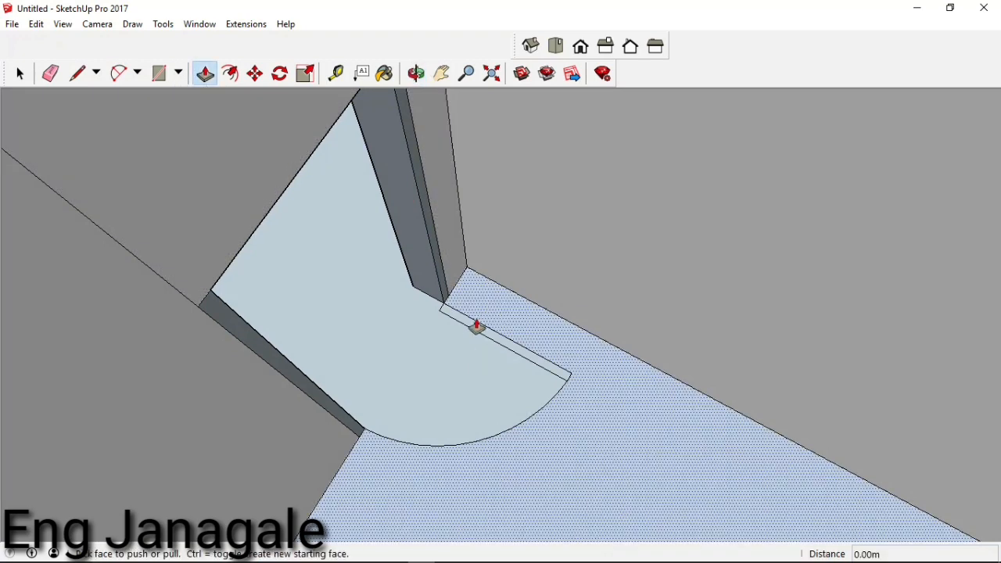
left_click(477, 327)
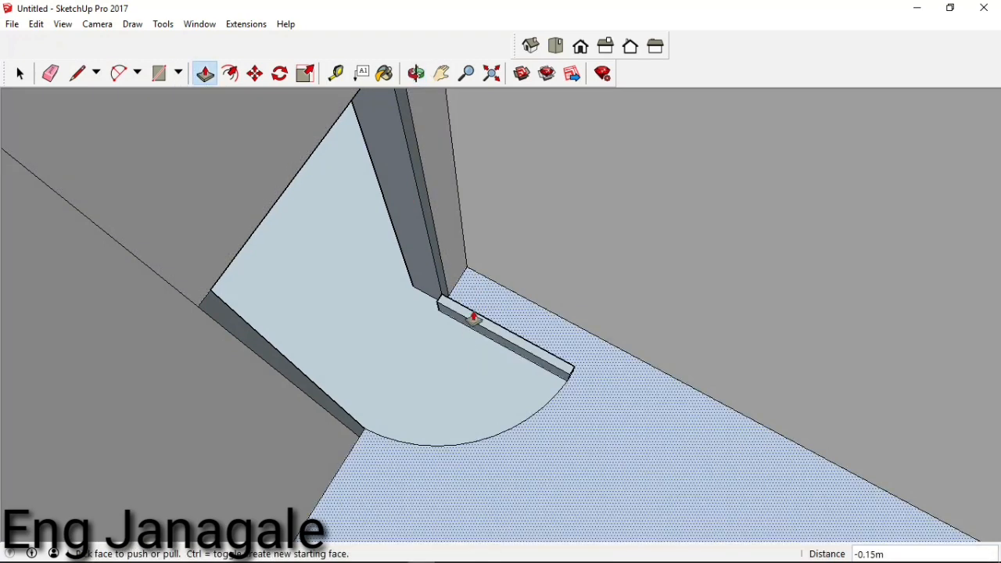
key("ctrl+z")
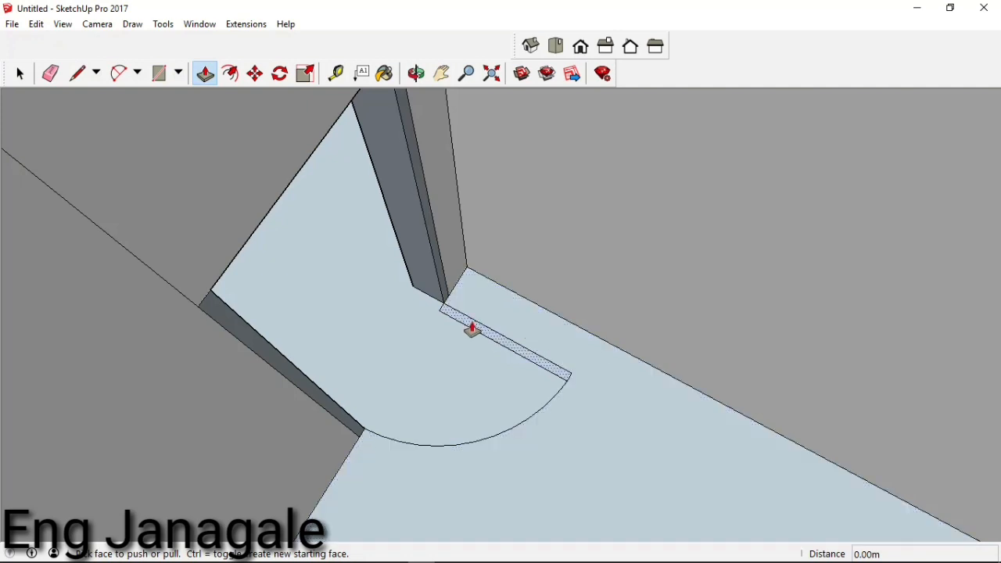
left_click(472, 329)
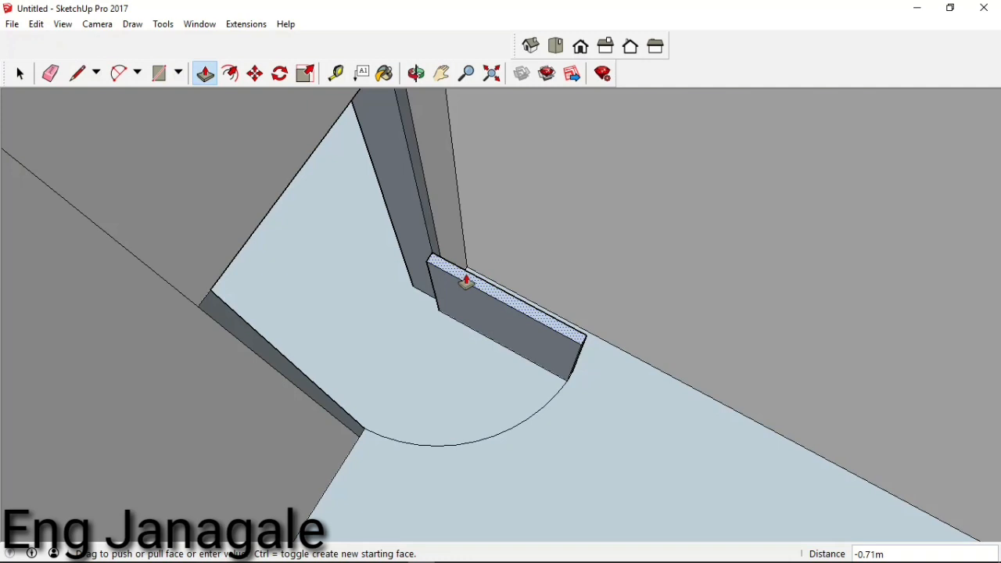
key("Return")
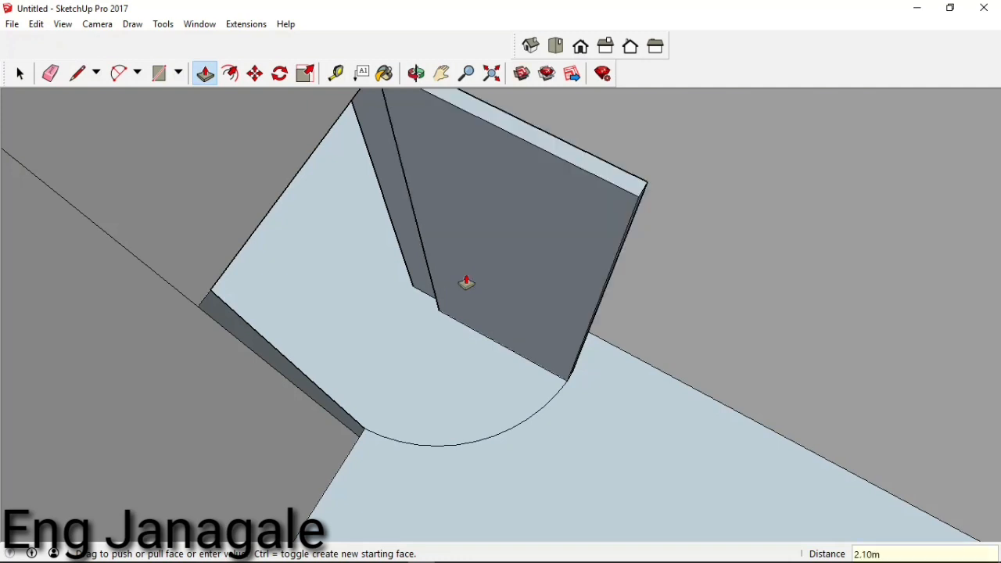
scroll(415, 325, "down", 3)
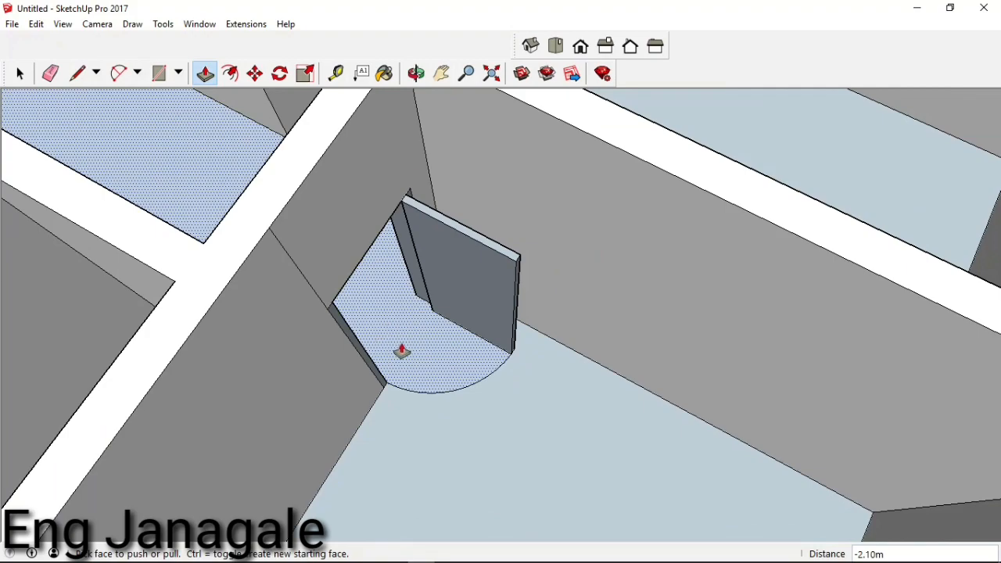
Paint the door leaf's room-side face, top and free edge with Wood Bamboo from the Wood materials collection
left_click(416, 73)
left_click_drag(347, 279, 348, 205)
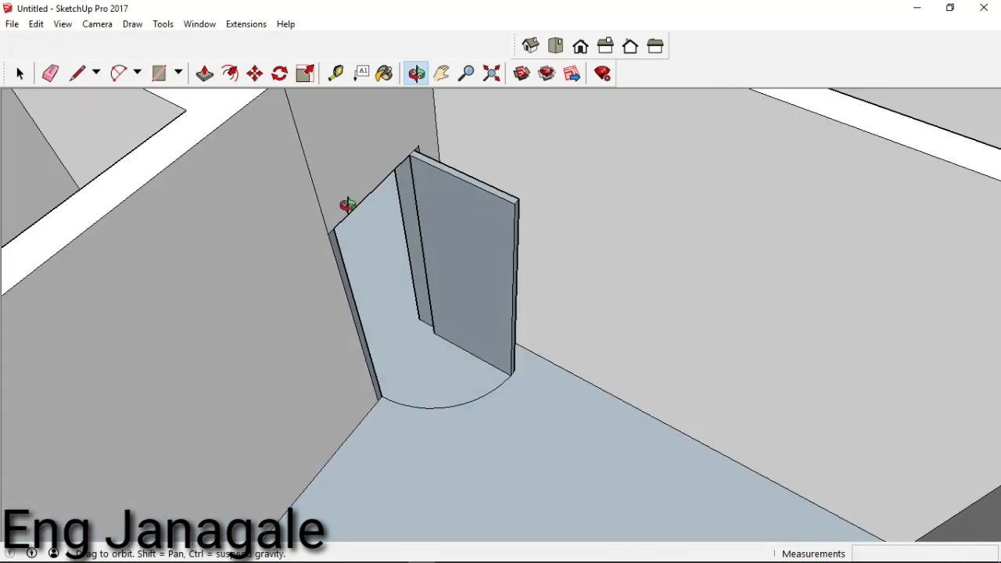
left_click(385, 76)
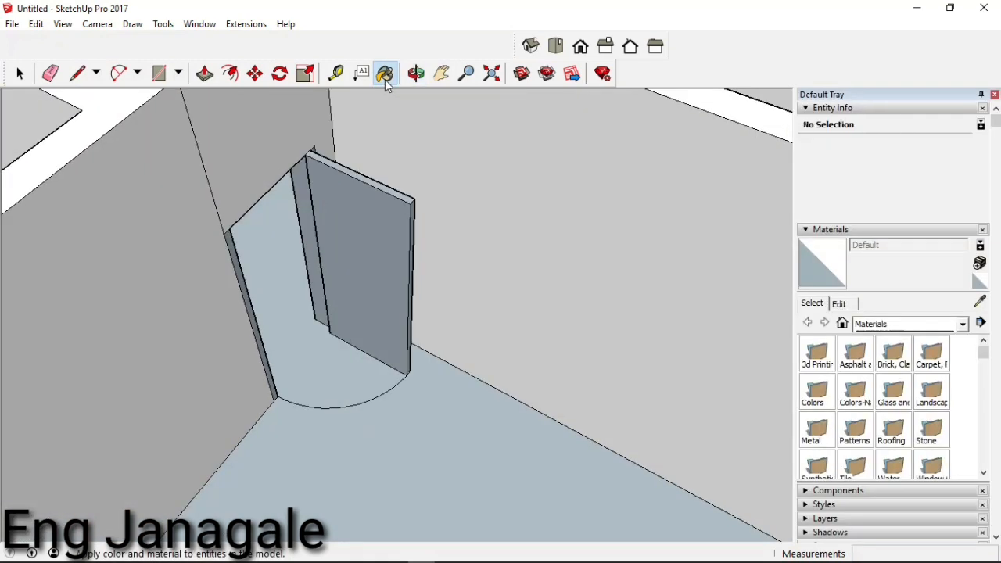
left_click(964, 324)
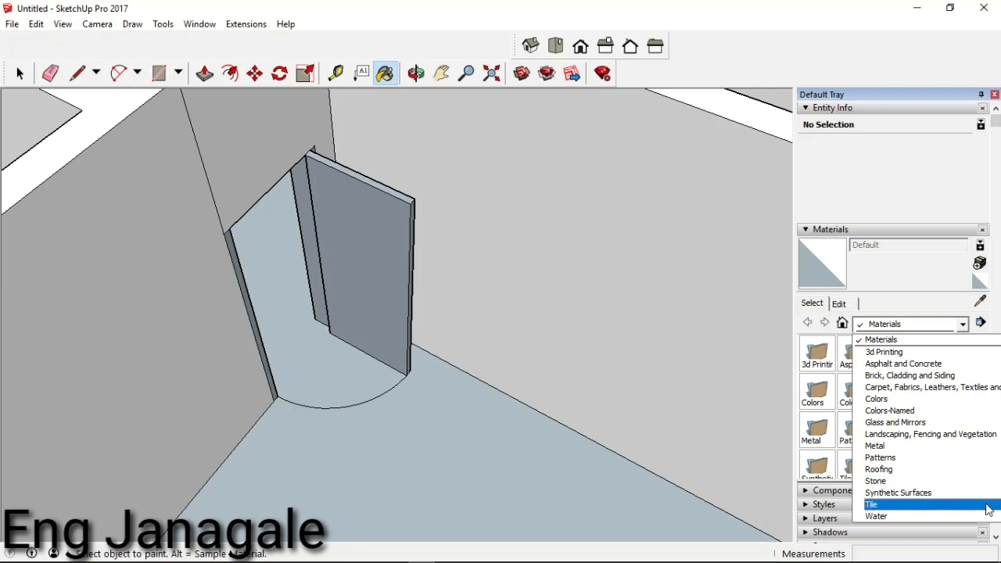
scroll(917, 458, "down", 1)
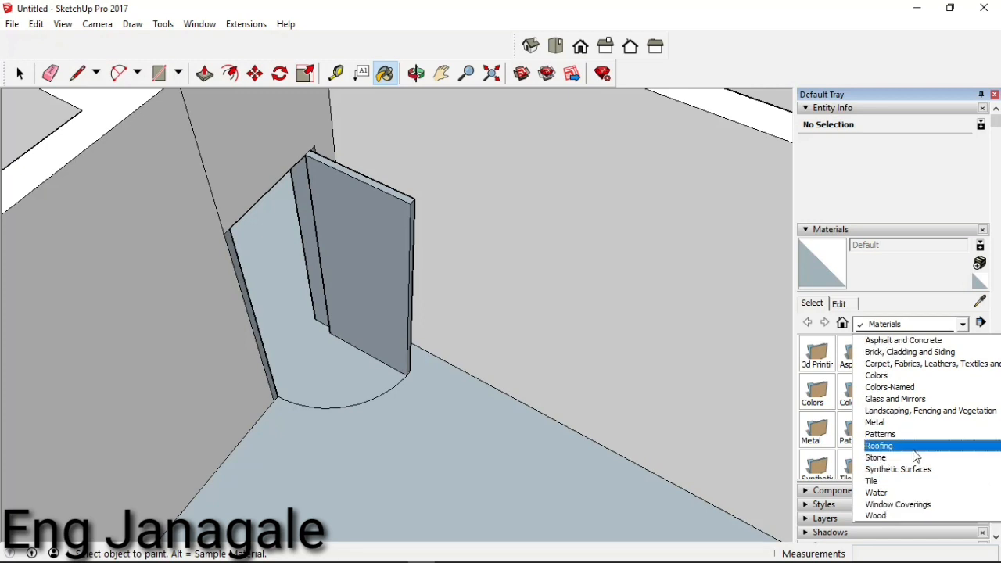
left_click(884, 518)
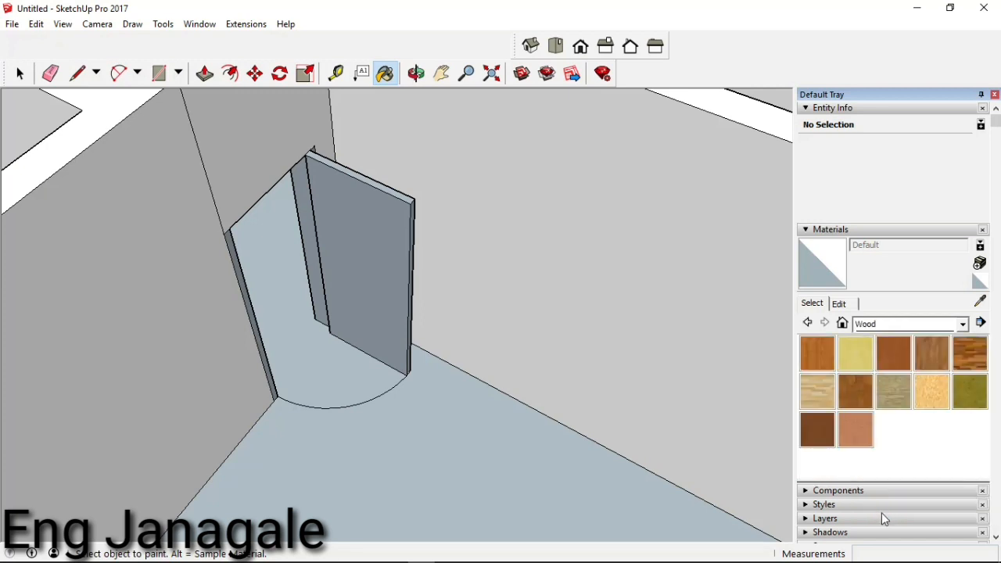
left_click(823, 360)
left_click(385, 249)
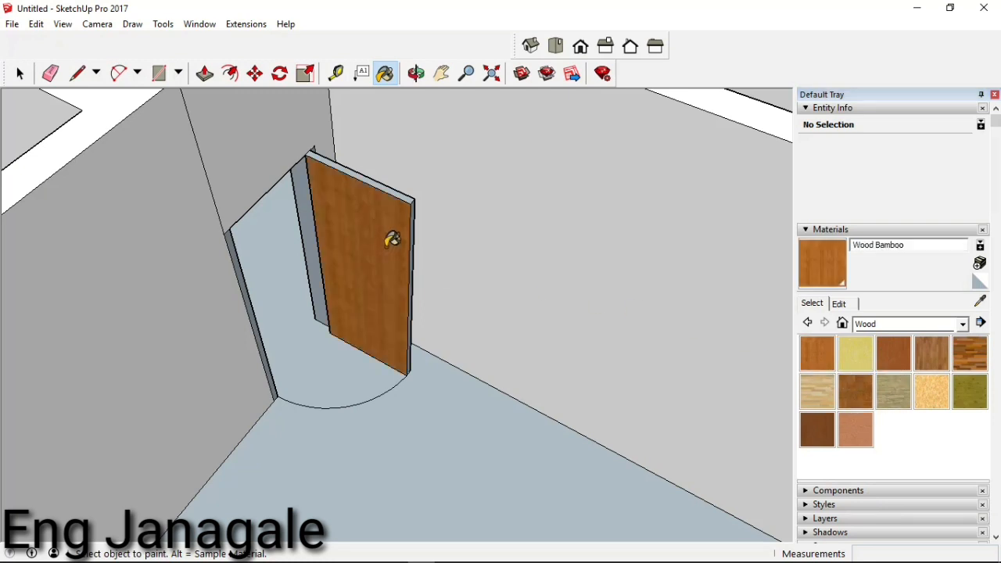
scroll(394, 189, "up", 5)
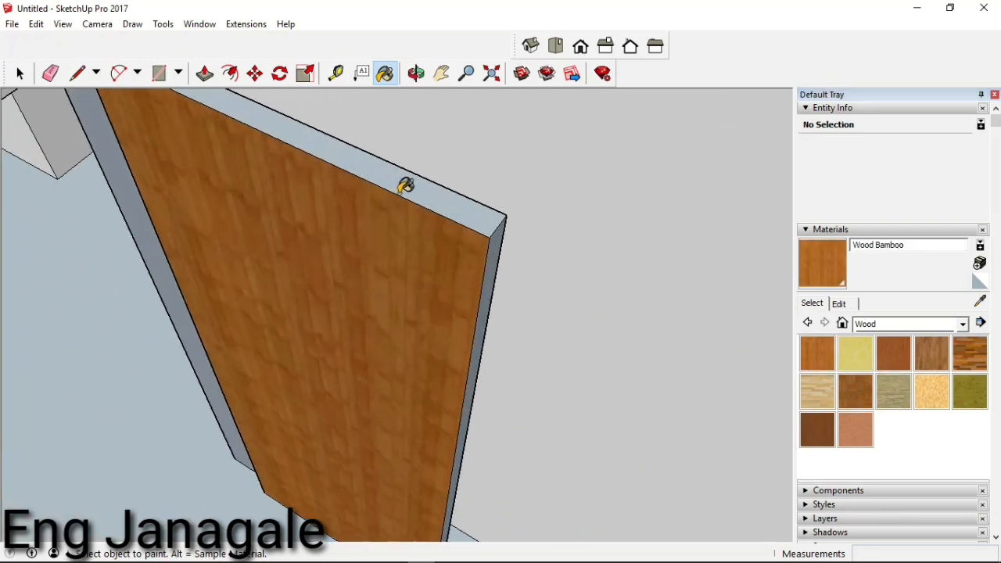
left_click(416, 186)
left_click(495, 253)
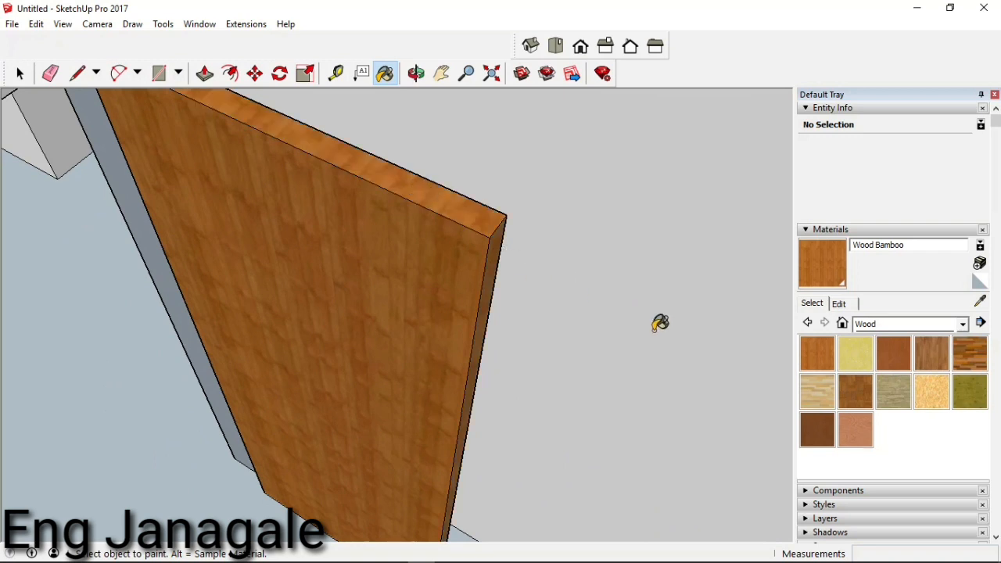
Paint the room-side visible faces of both door frame posts with Wood Bamboo
left_click(153, 228)
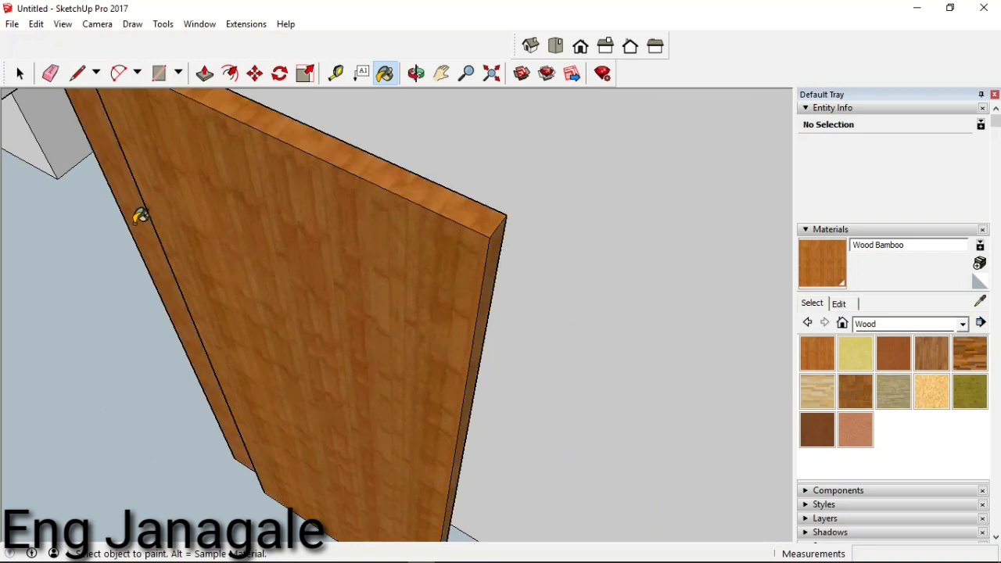
scroll(139, 220, "down", 6)
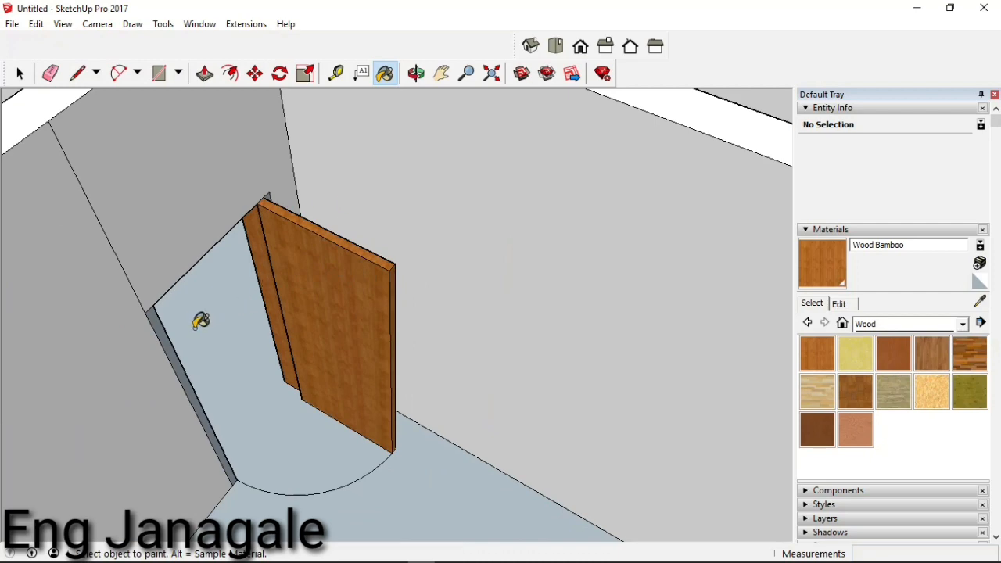
left_click(166, 336)
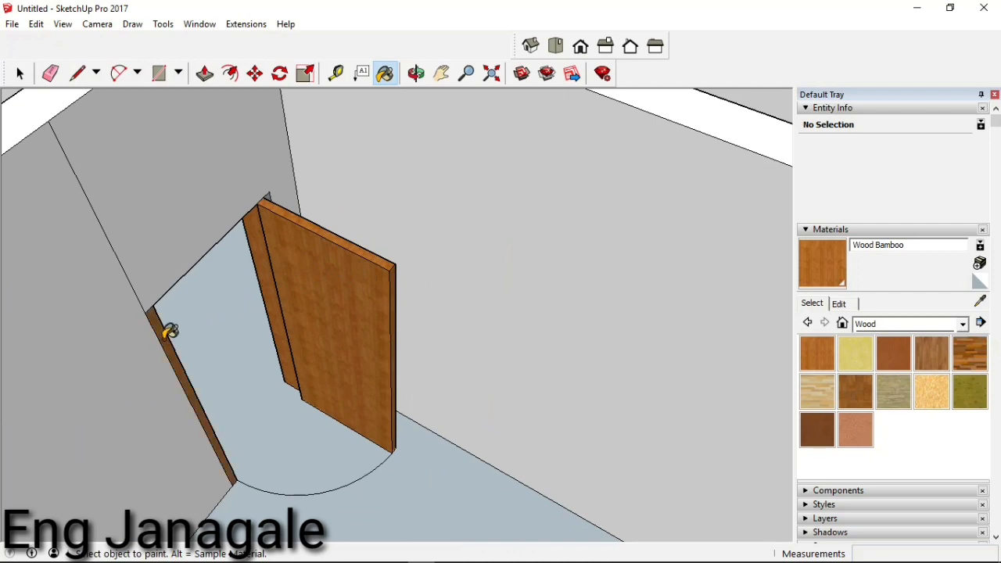
From the other side of the doorway, paint the leaf's hinge-side edge and the remaining bare faces of both frame posts with Wood Bamboo
left_click(415, 78)
left_click_drag(331, 219, 606, 417)
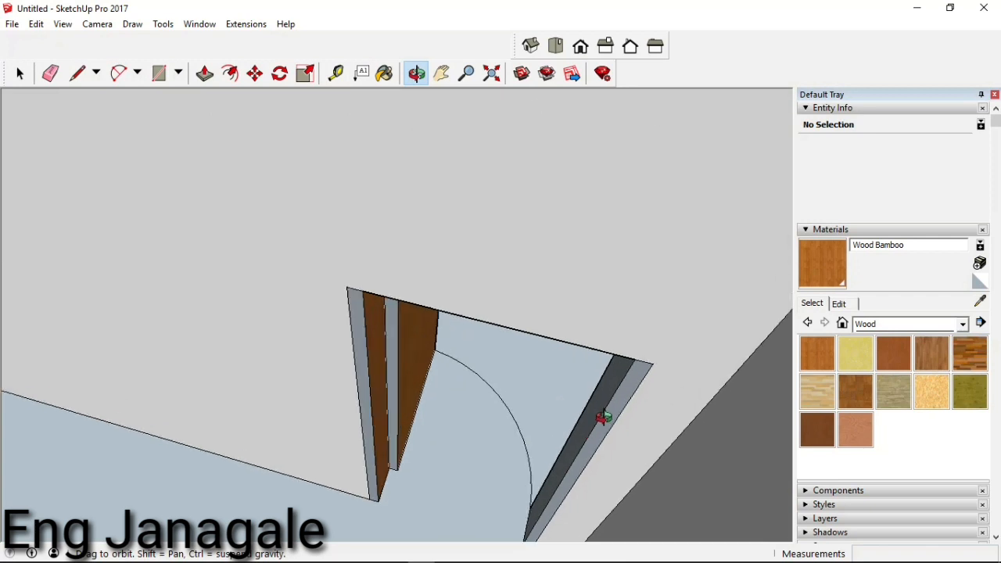
left_click(826, 267)
left_click(392, 342)
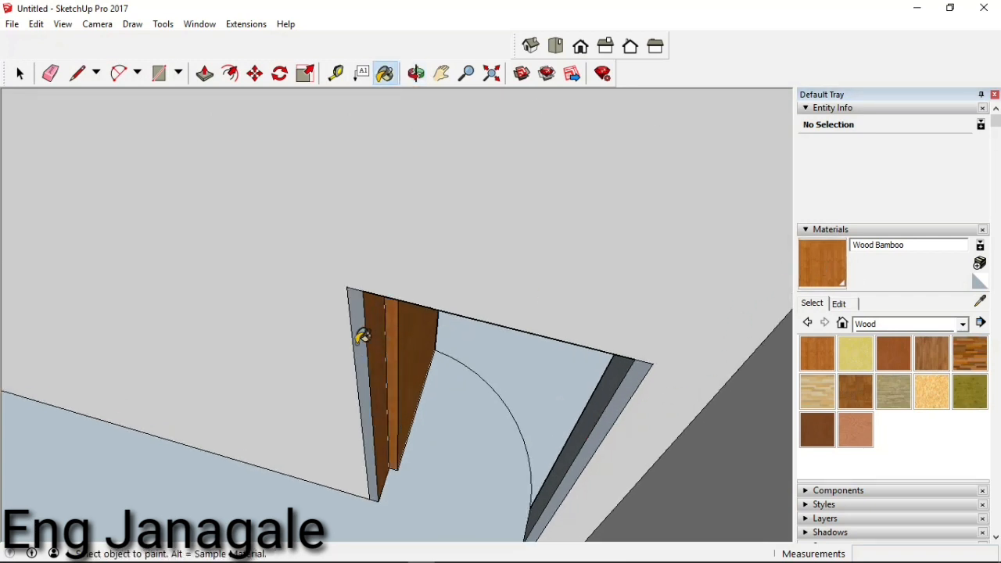
left_click(369, 336)
left_click(572, 435)
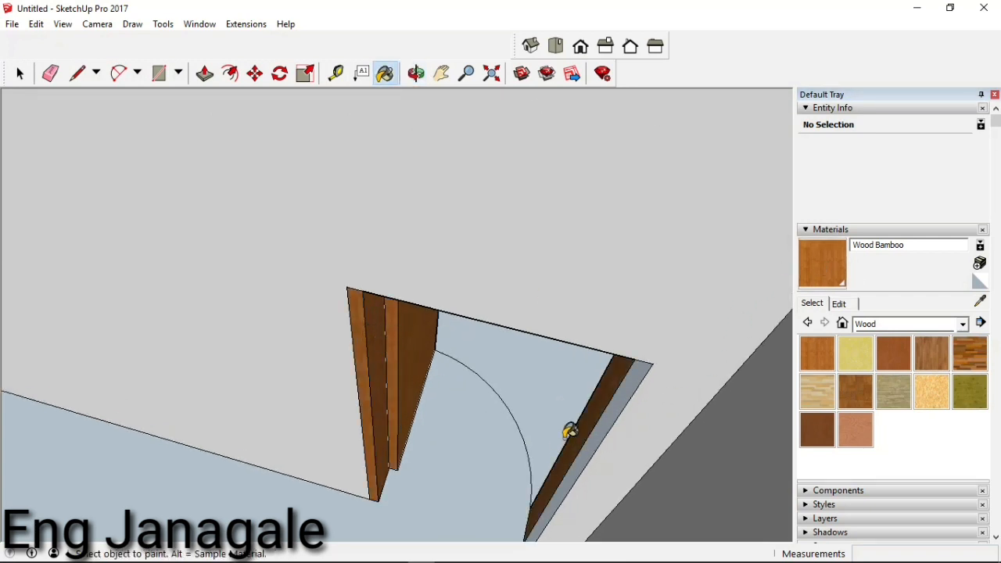
left_click(595, 436)
Inspect the painted door leaf and frame posts from both sides of the doorway
scroll(516, 406, "down", 3)
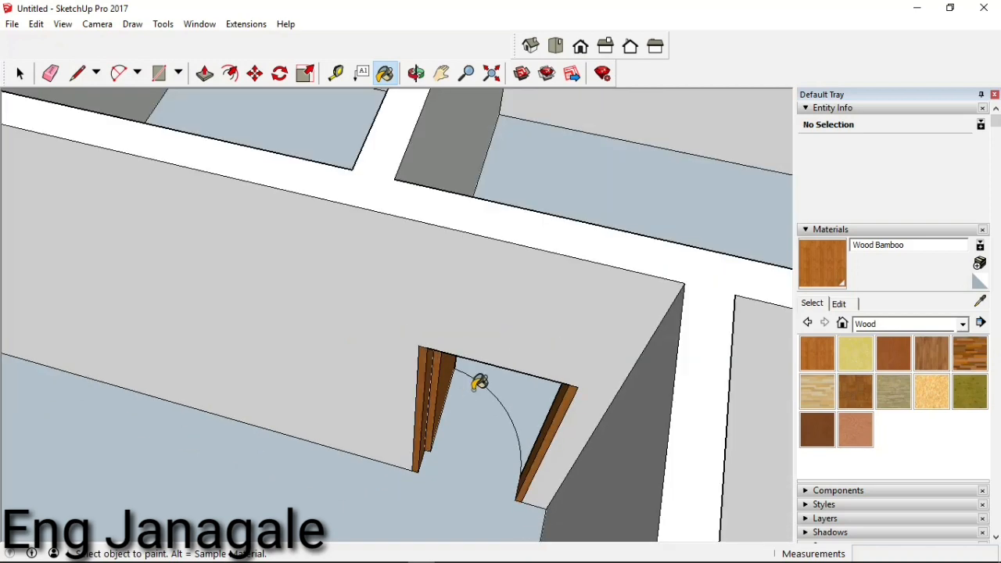
left_click(415, 73)
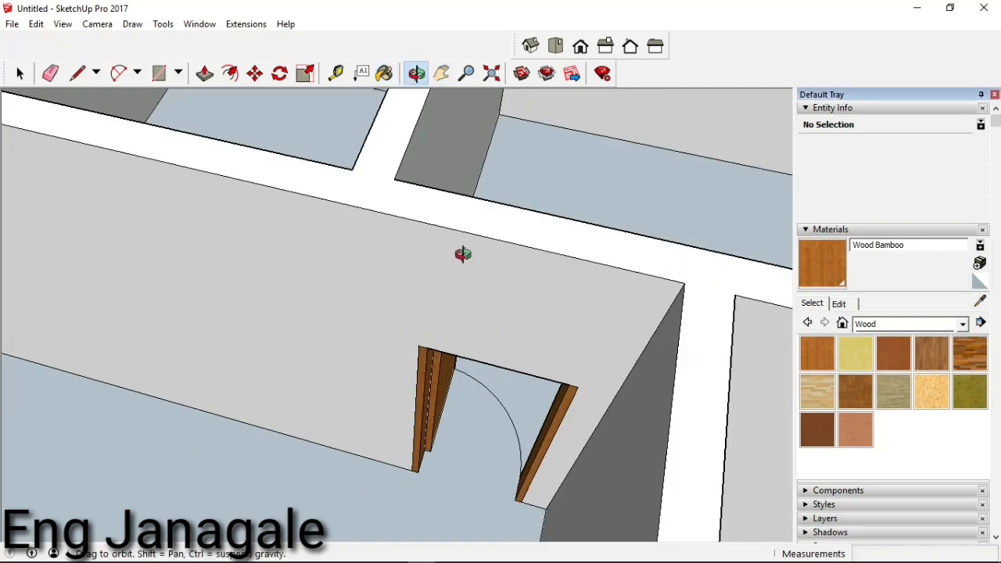
left_click_drag(463, 254, 4, 297)
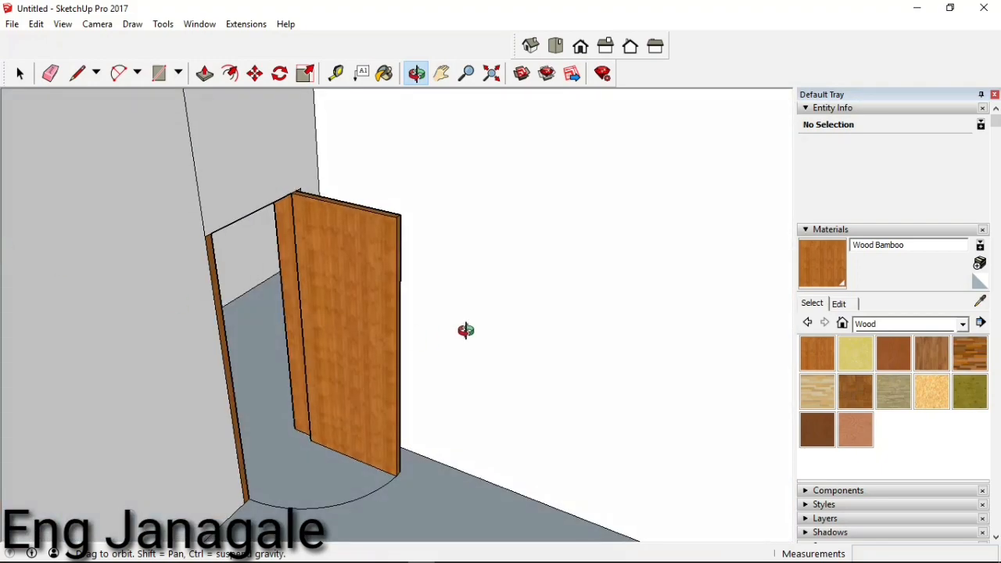
left_click_drag(465, 330, 592, 398)
scroll(487, 316, "up", 10)
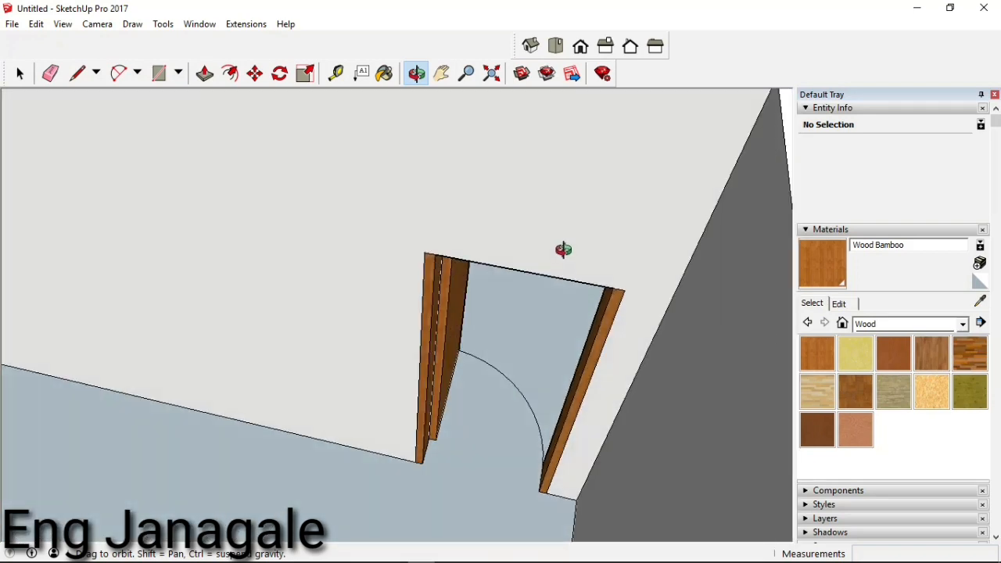
left_click_drag(563, 250, 233, 247)
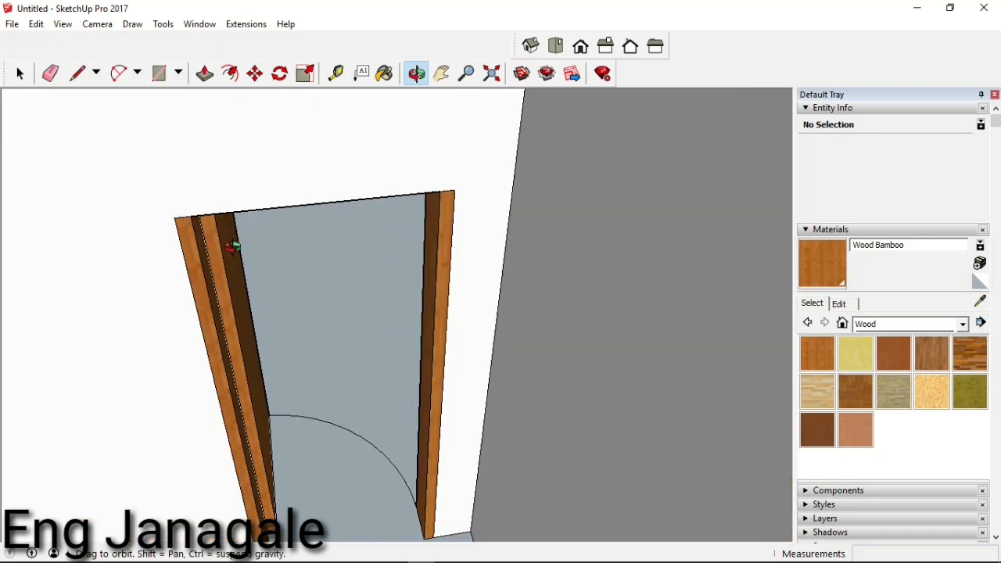
left_click_drag(208, 298, 207, 226)
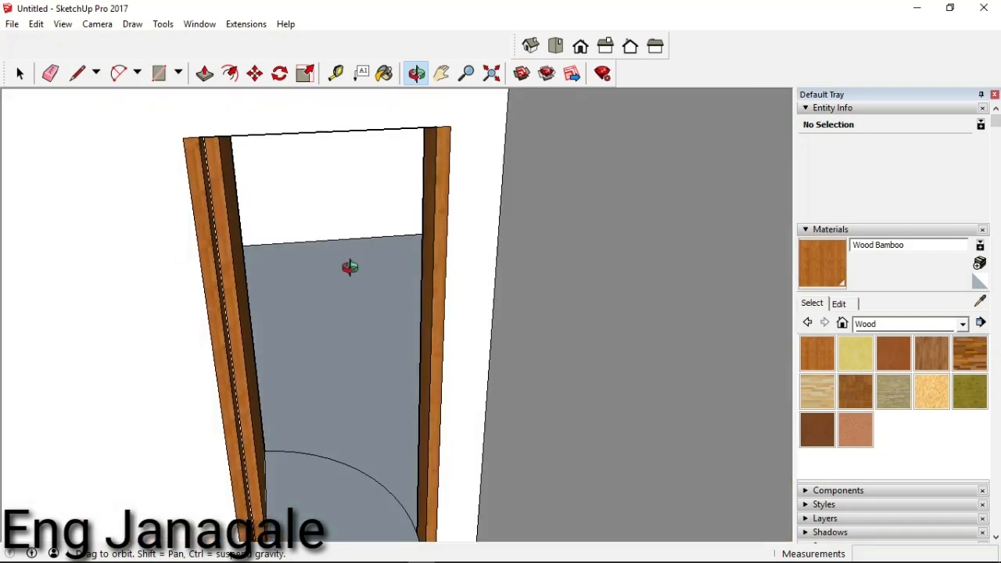
left_click_drag(350, 267, 248, 261)
scroll(248, 261, "up", 3)
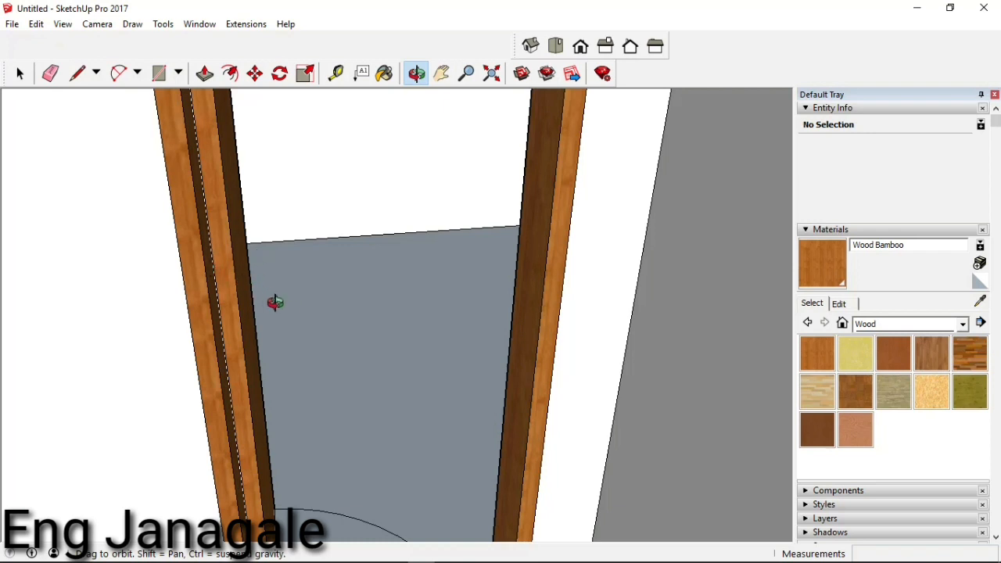
scroll(276, 303, "down", 3)
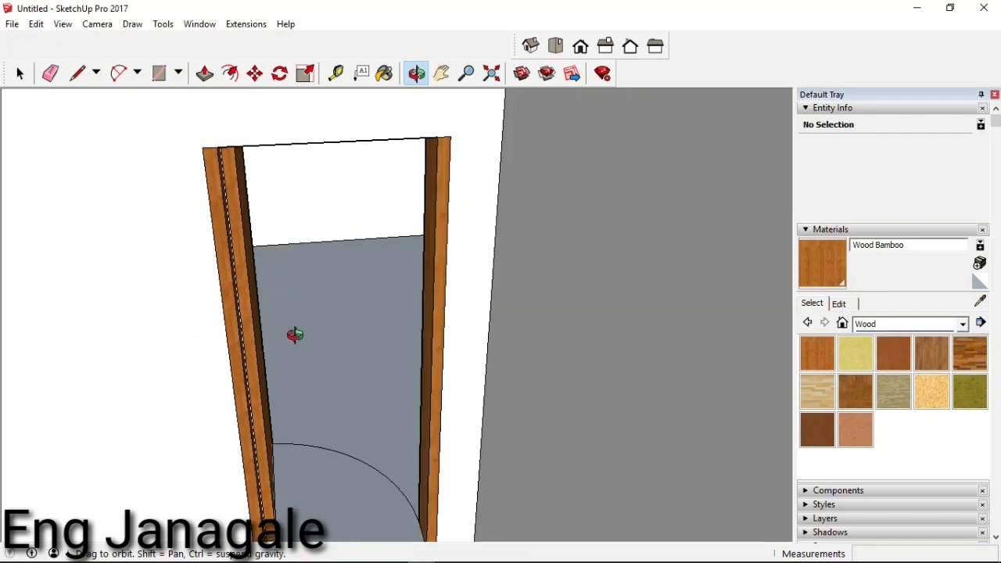
left_click_drag(295, 335, 316, 340)
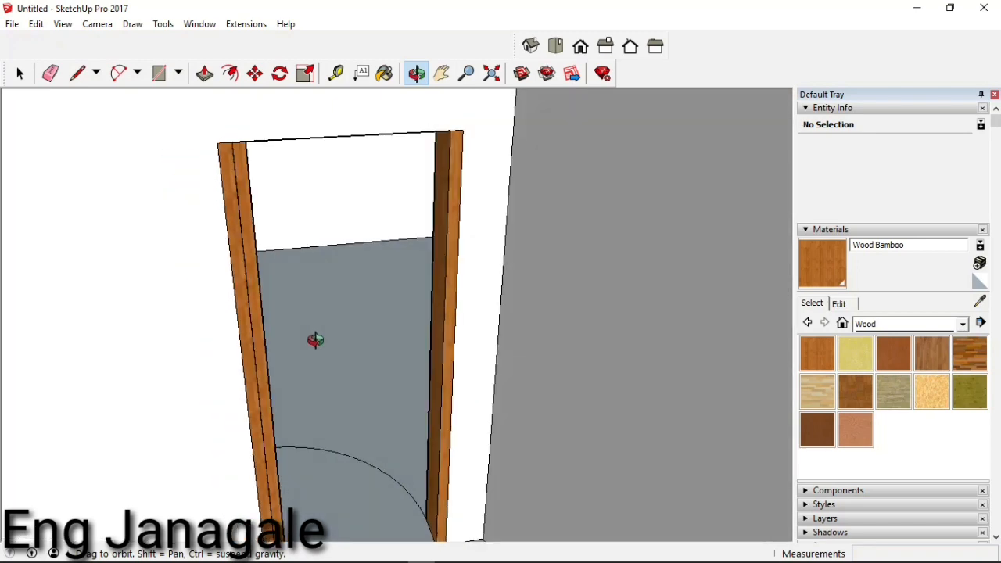
Examine the whole building from above and around, including the rooms, corridor and finished wooden door
scroll(315, 327, "down", 4)
scroll(314, 327, "down", 6)
left_click_drag(266, 393, 166, 374)
scroll(166, 374, "up", 3)
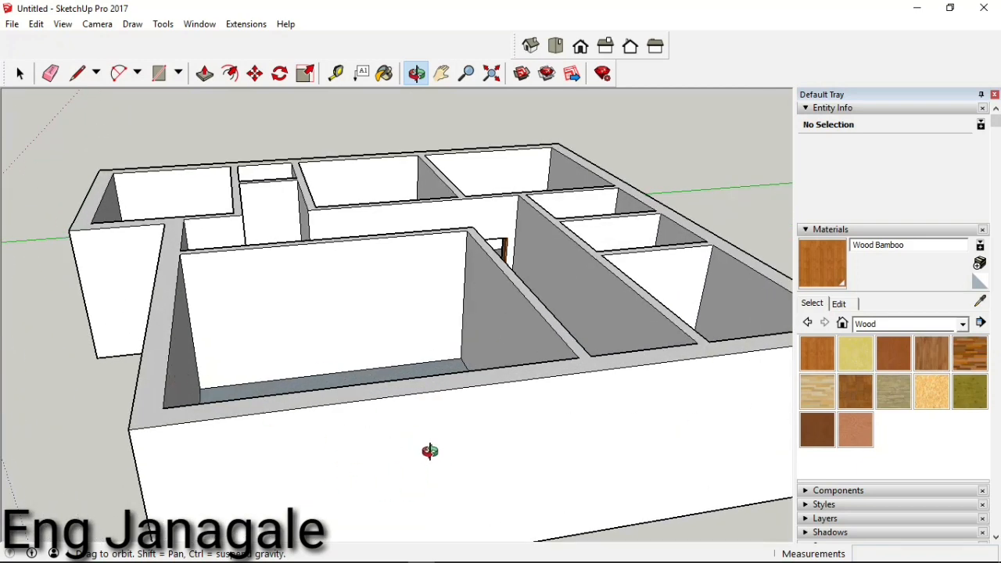
scroll(329, 438, "up", 2)
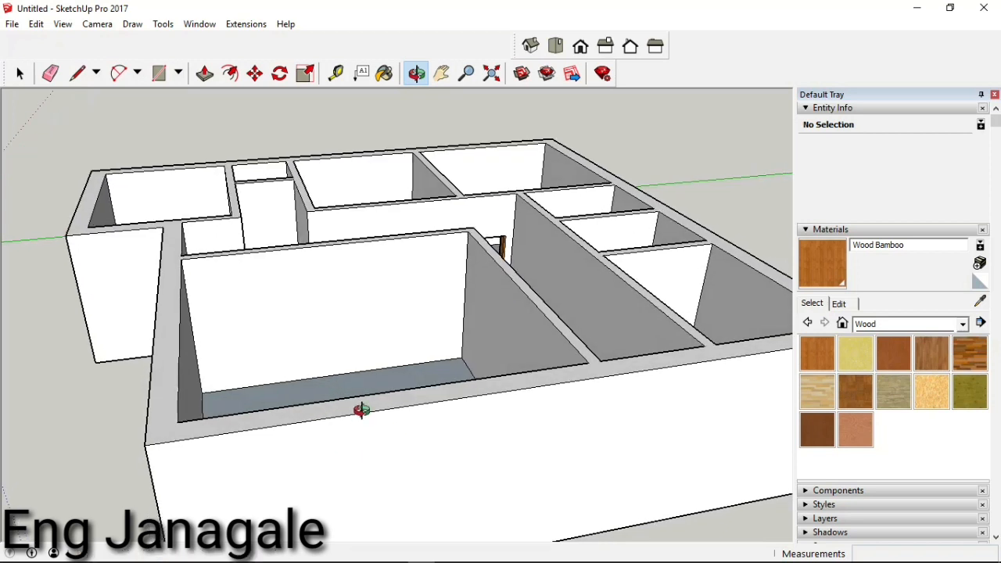
scroll(367, 454, "up", 2)
key("b")
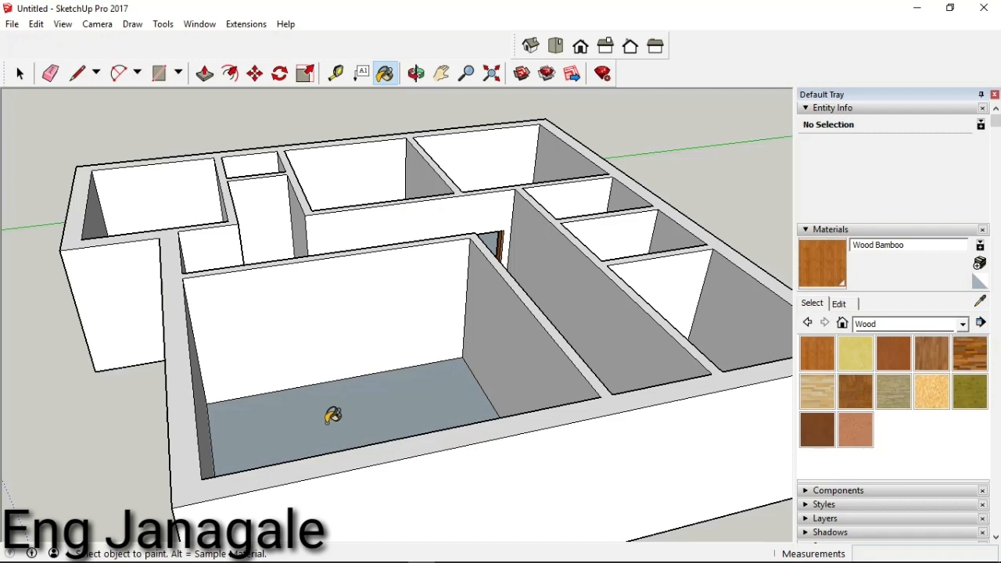
scroll(368, 383, "down", 3)
scroll(313, 411, "up", 3)
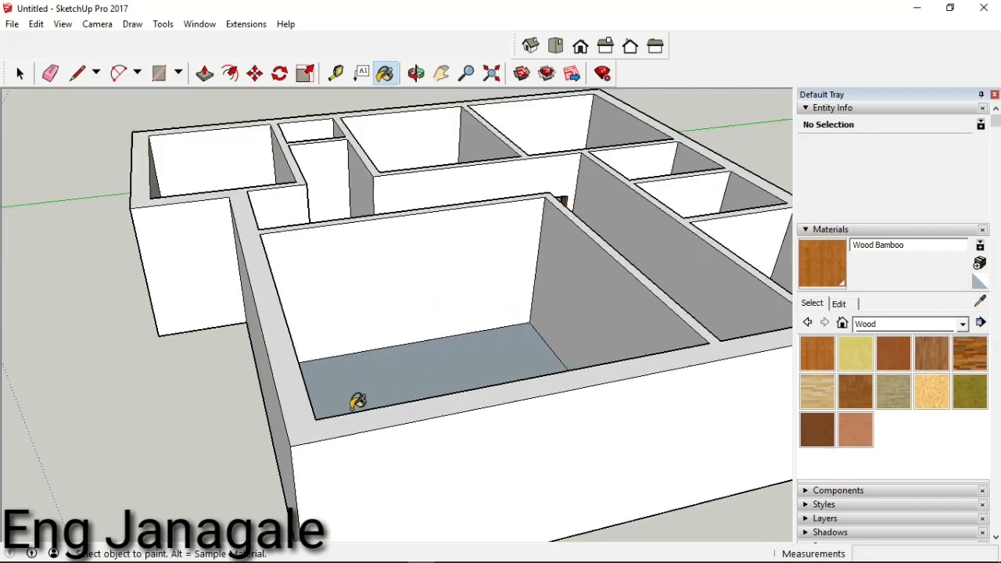
scroll(328, 399, "down", 5)
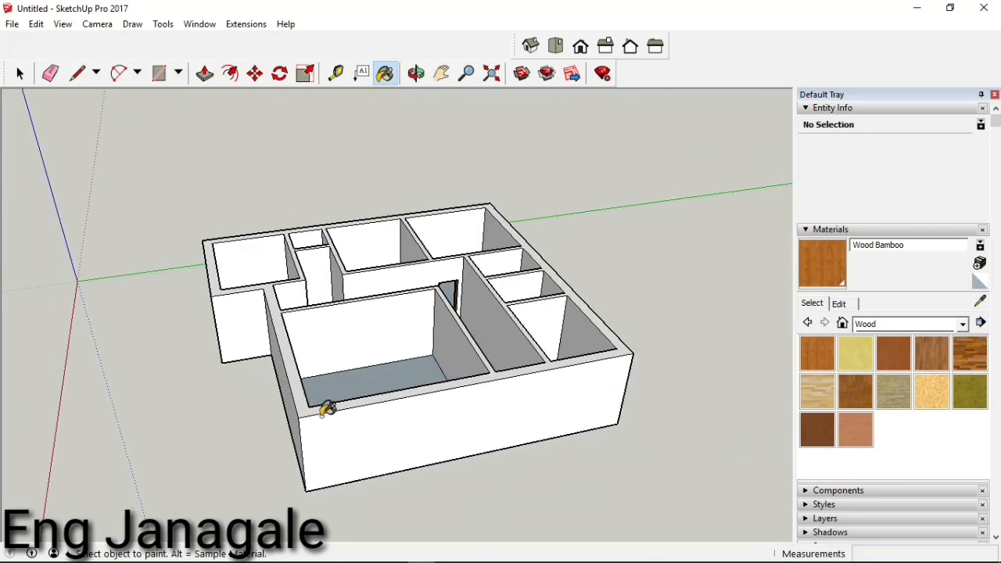
middle_click_drag(327, 410, 695, 453)
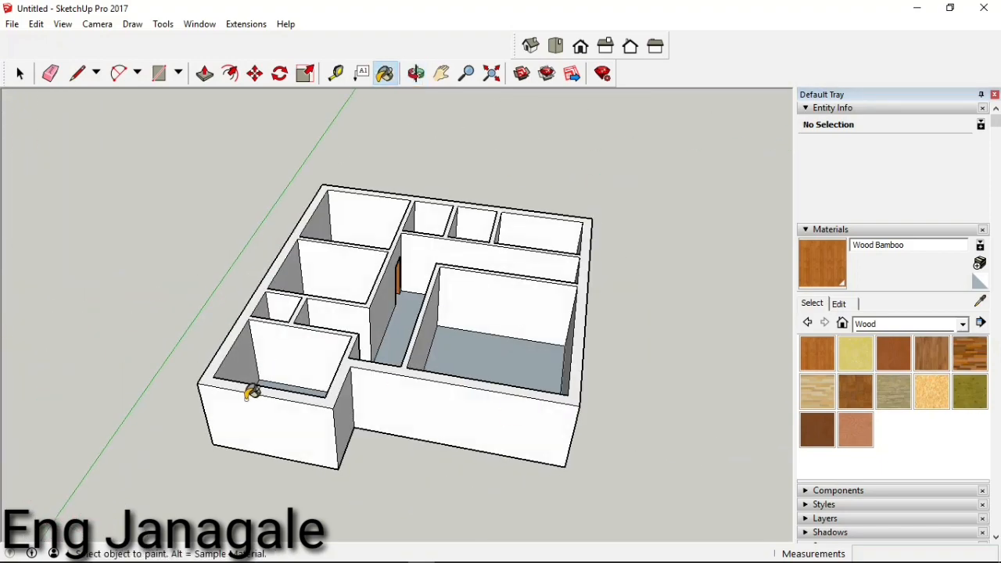
mouse_move(250, 391)
middle_mouse_down()
mouse_move(515, 431)
mouse_move(641, 418)
middle_mouse_up()
mouse_move(342, 446)
middle_mouse_down()
mouse_move(458, 532)
mouse_move(500, 506)
mouse_move(537, 505)
mouse_move(512, 488)
mouse_move(85, 414)
mouse_move(141, 463)
middle_mouse_up()
scroll(378, 380, "up", 3)
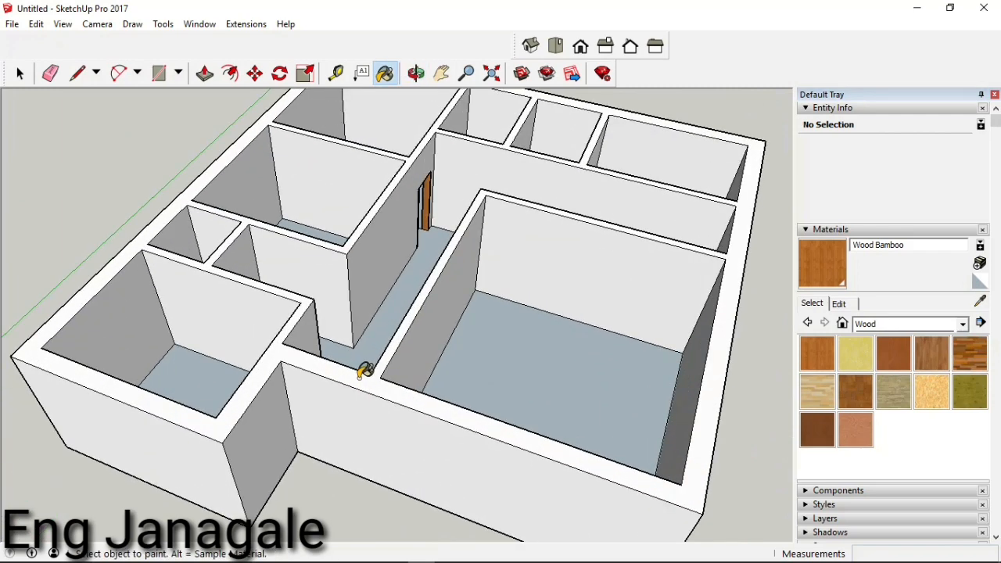
scroll(365, 371, "up", 1)
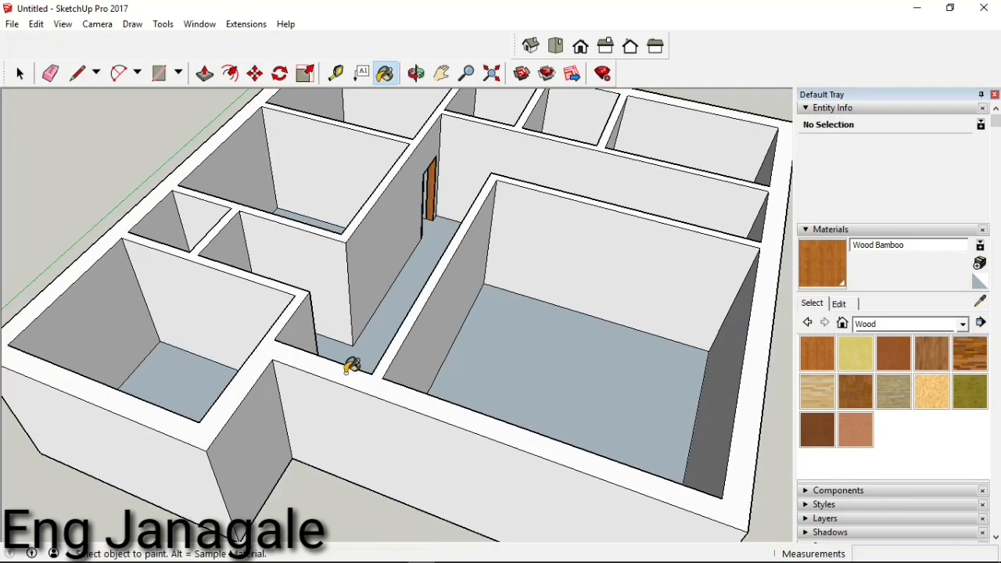
scroll(350, 365, "down", 4)
scroll(405, 349, "up", 4)
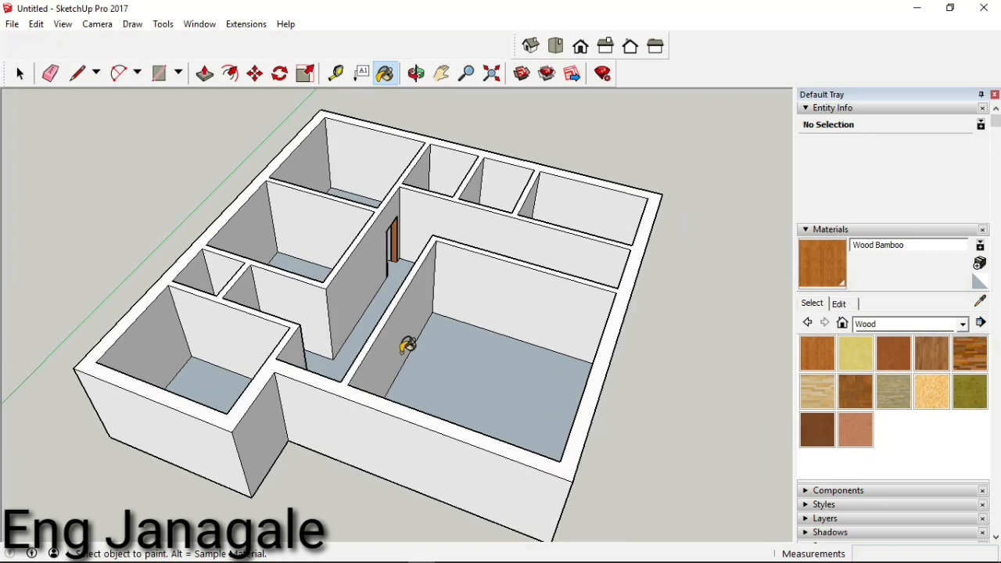
scroll(368, 376, "down", 4)
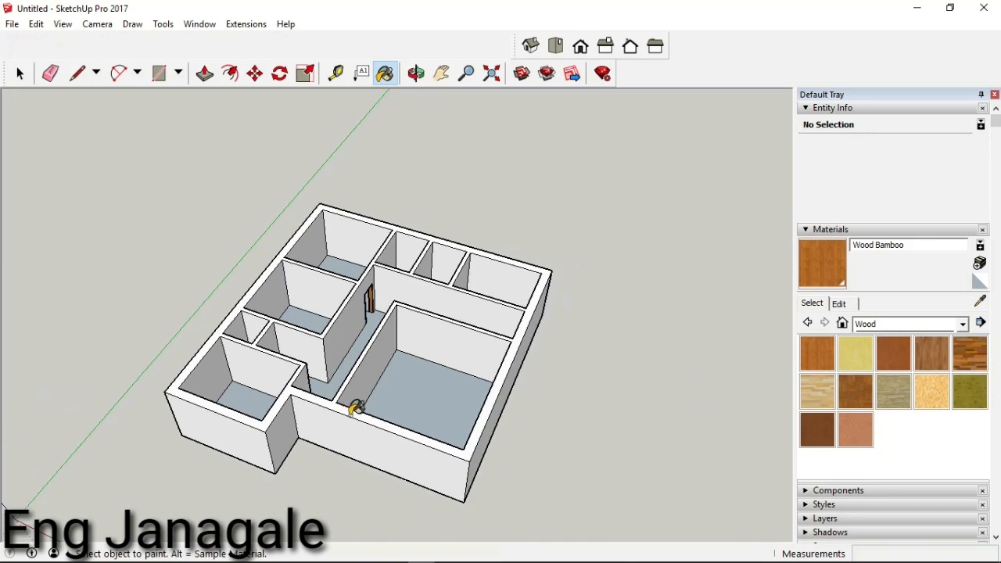
scroll(465, 392, "up", 2)
scroll(464, 394, "down", 2)
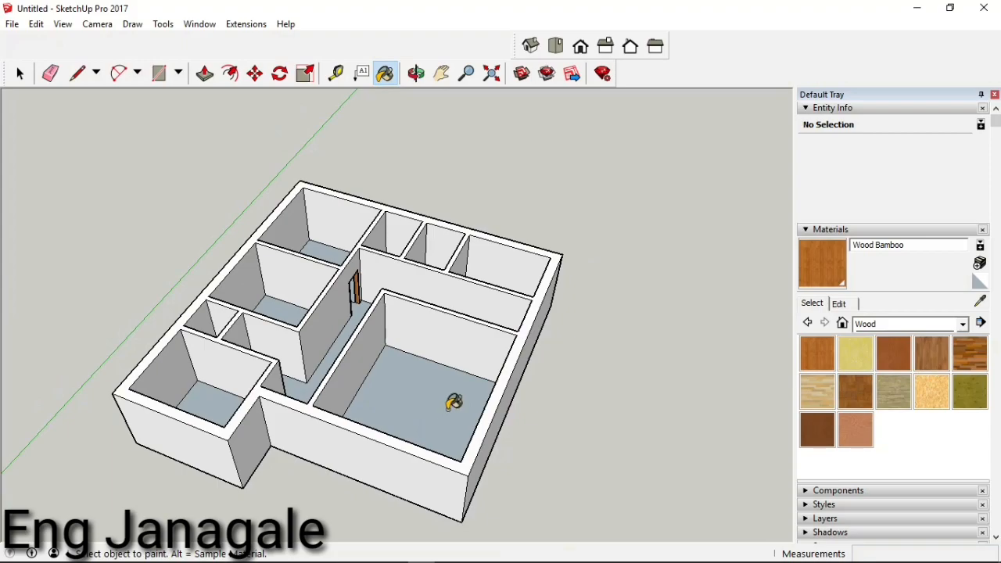
scroll(454, 402, "down", 1)
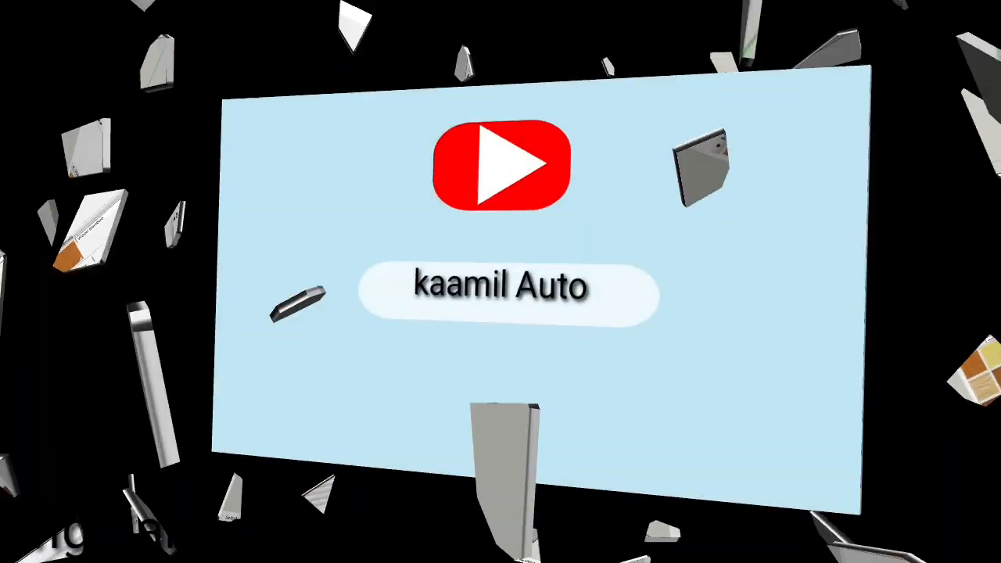